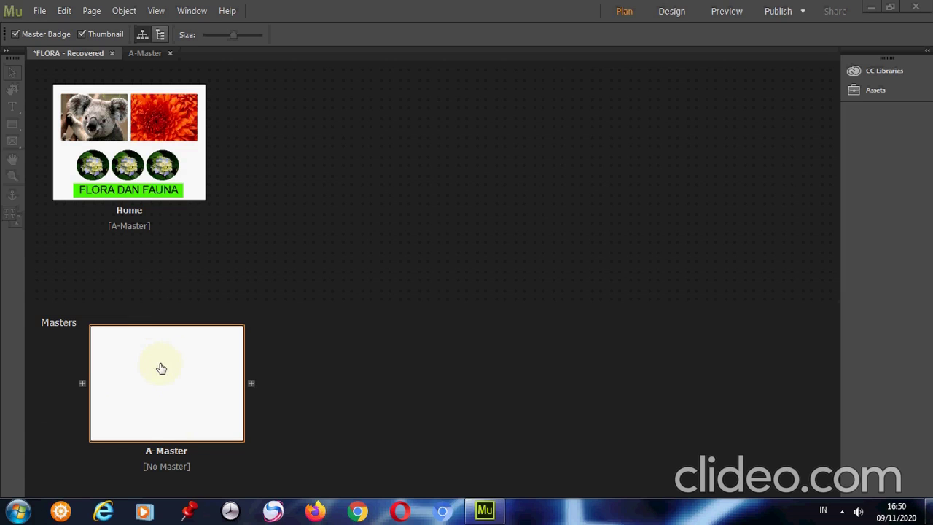
# Open the A-Master page for editing and lower its header guide to about 125 px
pyautogui.doubleClick(161, 368)
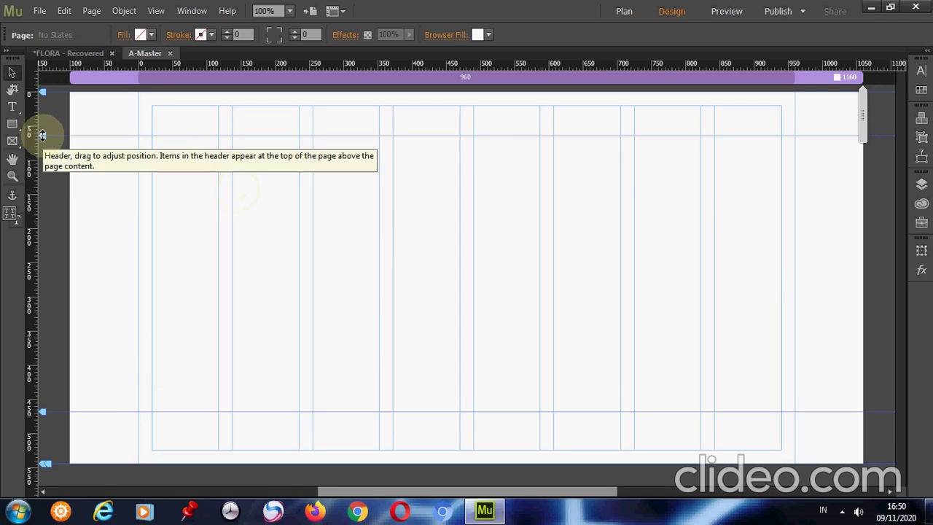
pyautogui.moveTo(42, 134); pyautogui.dragTo(42, 177)
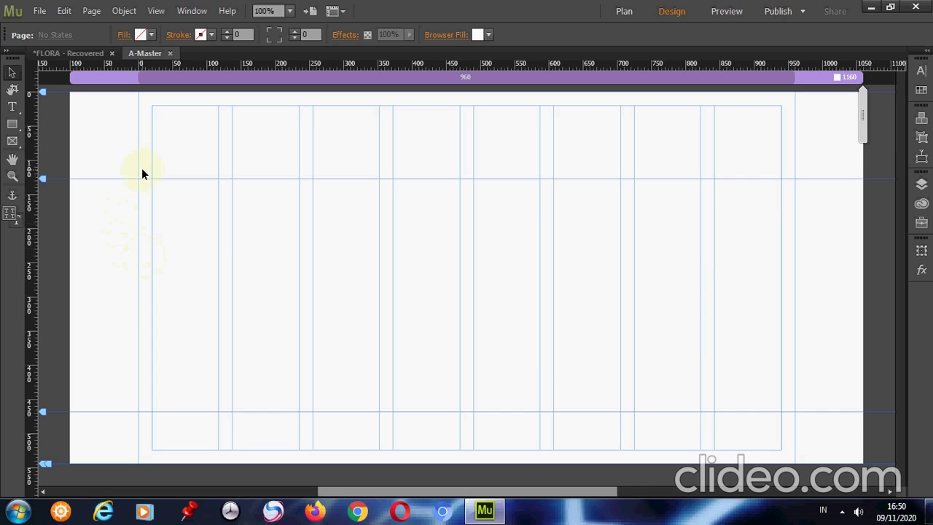
# Draw a header rectangle about 110 px tall from the page's upper edge and stretch it to the full browser width
pyautogui.click(16, 125)
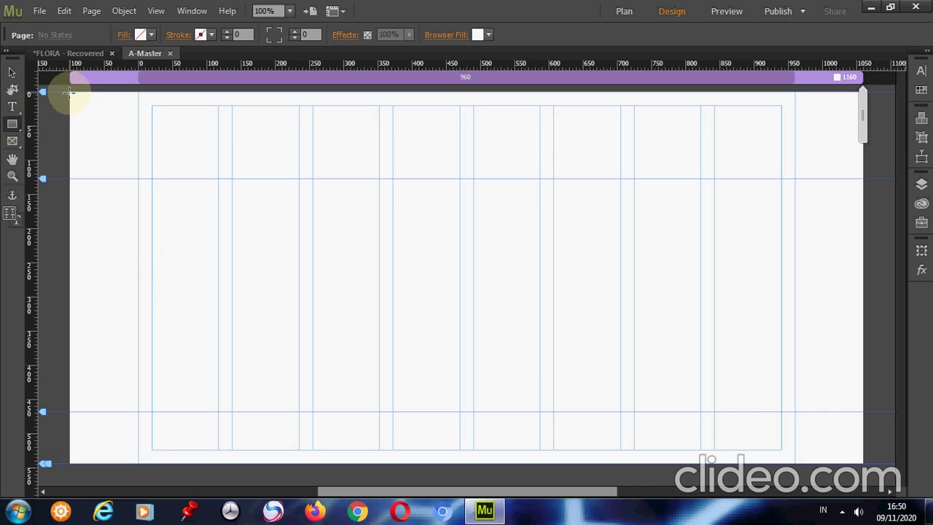
pyautogui.moveTo(70, 92)
pyautogui.mouseDown()
pyautogui.moveTo(105, 129)
pyautogui.moveTo(196, 188)
pyautogui.moveTo(428, 146)
pyautogui.moveTo(606, 138)
pyautogui.moveTo(701, 171)
pyautogui.moveTo(795, 159)
pyautogui.mouseUp()
pyautogui.hotkey('ctrl', 'z')
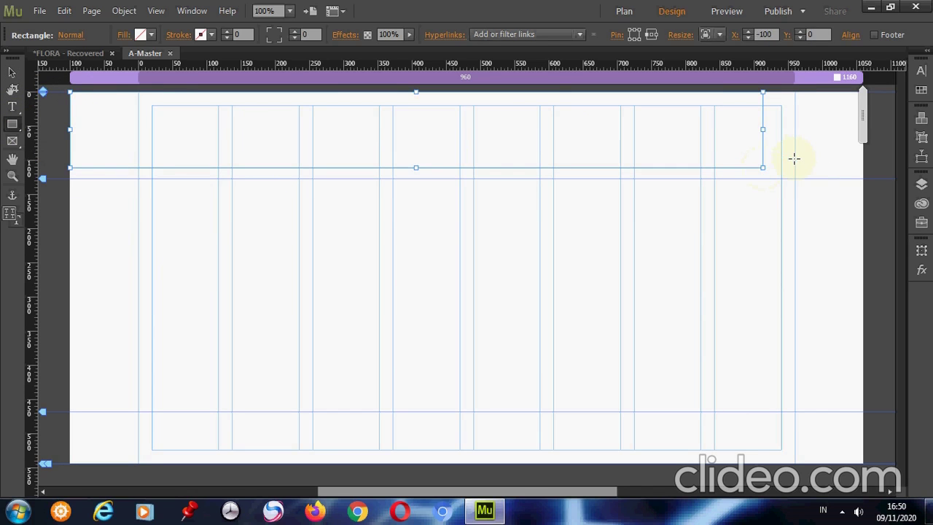
pyautogui.click(11, 71)
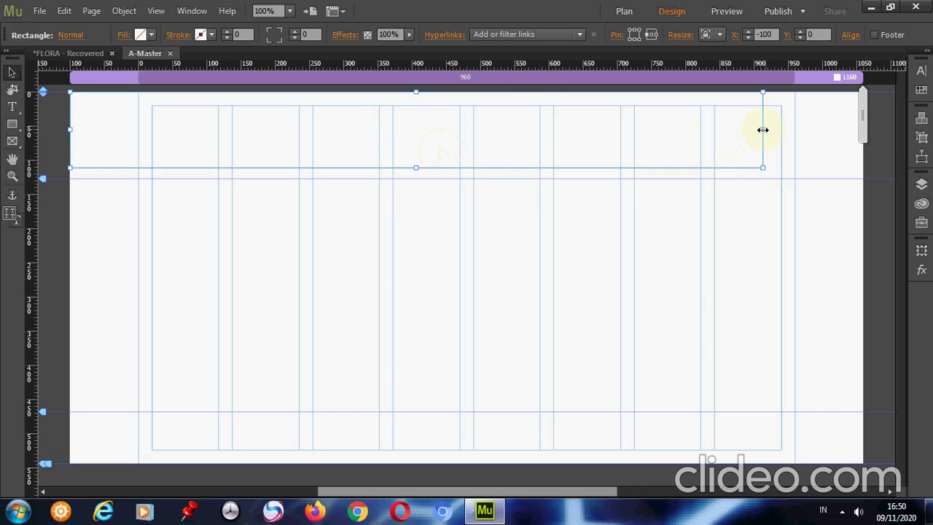
pyautogui.moveTo(762, 129); pyautogui.dragTo(863, 130)
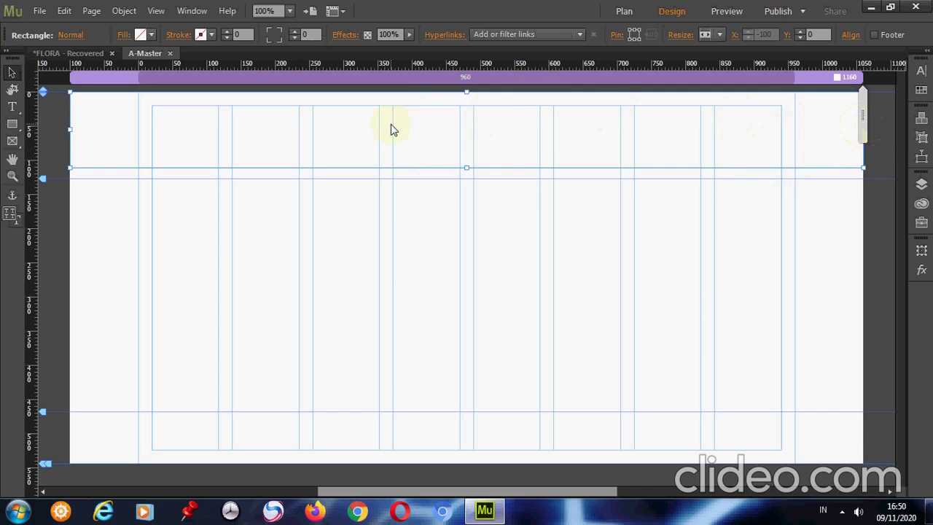
# Fill the header rectangle with solid blue 0071BC
pyautogui.click(128, 36)
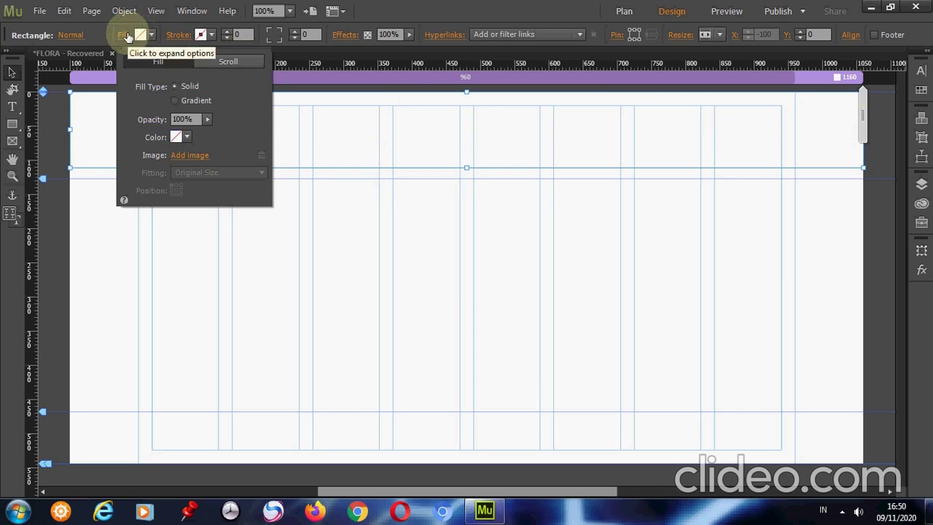
pyautogui.click(176, 138)
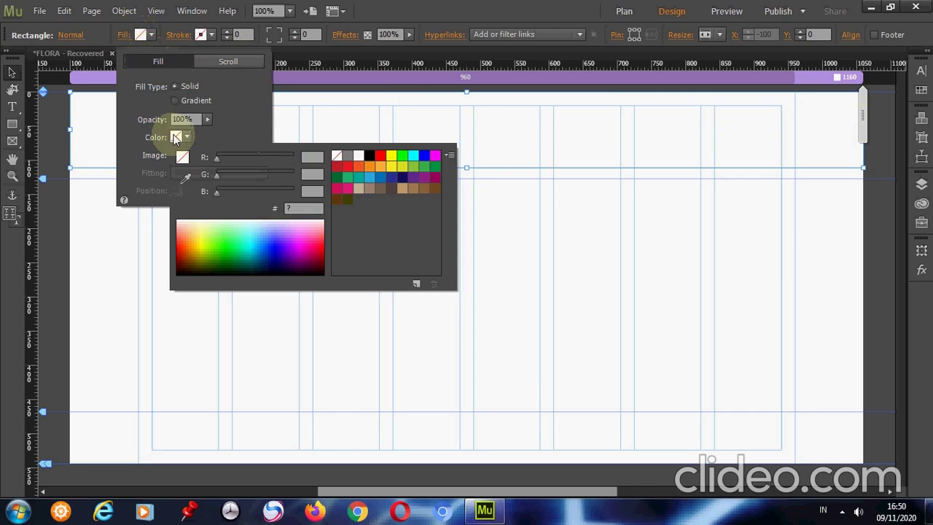
pyautogui.click(380, 177)
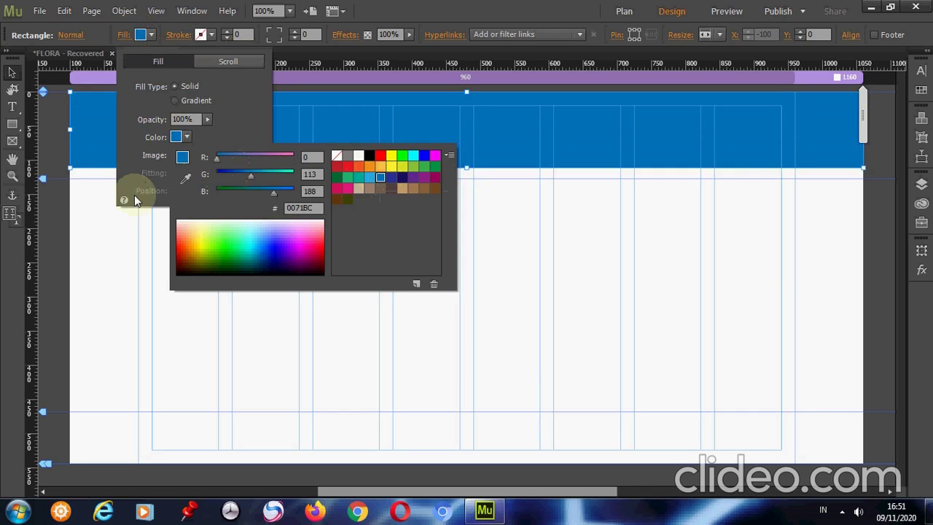
pyautogui.press('Escape')
pyautogui.click(67, 173)
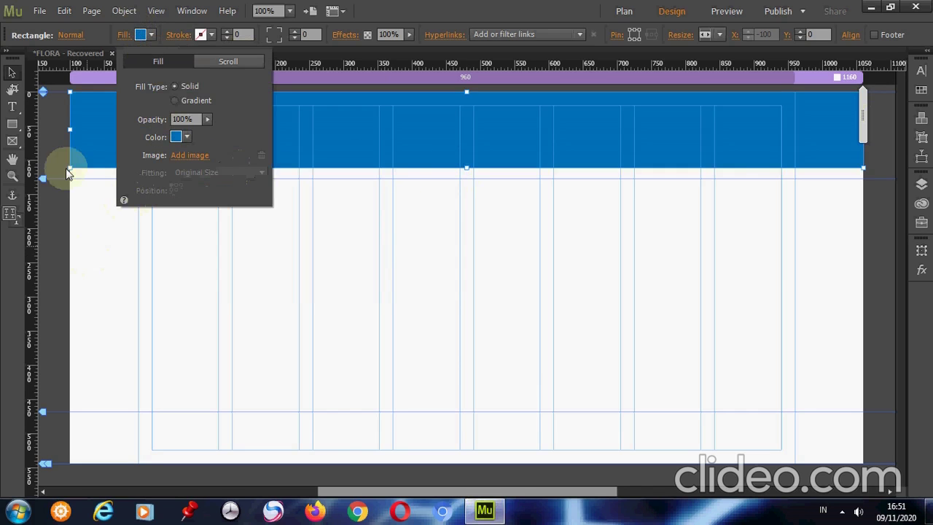
# Add a text frame on the blue header reading "FLORAL COMPANY"
pyautogui.click(13, 89)
pyautogui.click(13, 108)
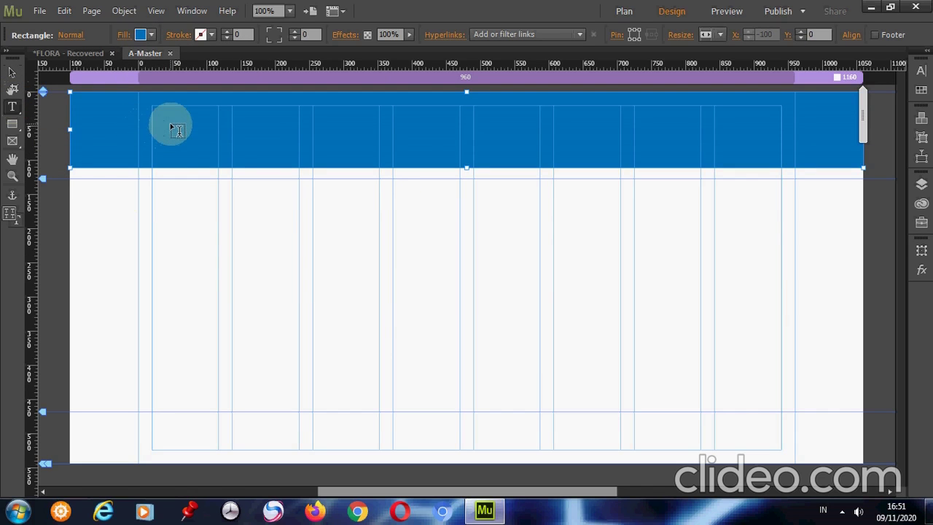
pyautogui.moveTo(171, 125); pyautogui.dragTo(314, 150)
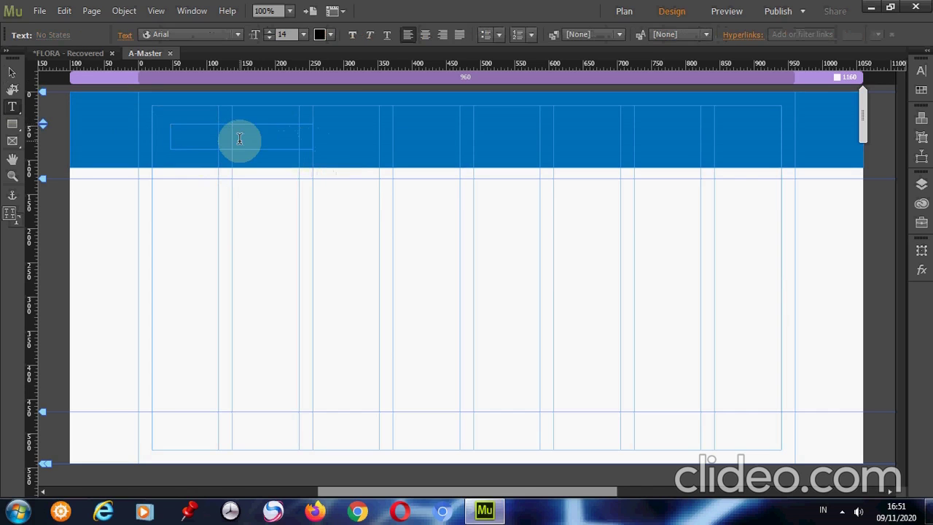
pyautogui.write('FLORAL COMPANY')
# Format the FLORAL COMPANY text as bold, white and size 18
pyautogui.moveTo(261, 132); pyautogui.dragTo(171, 134)
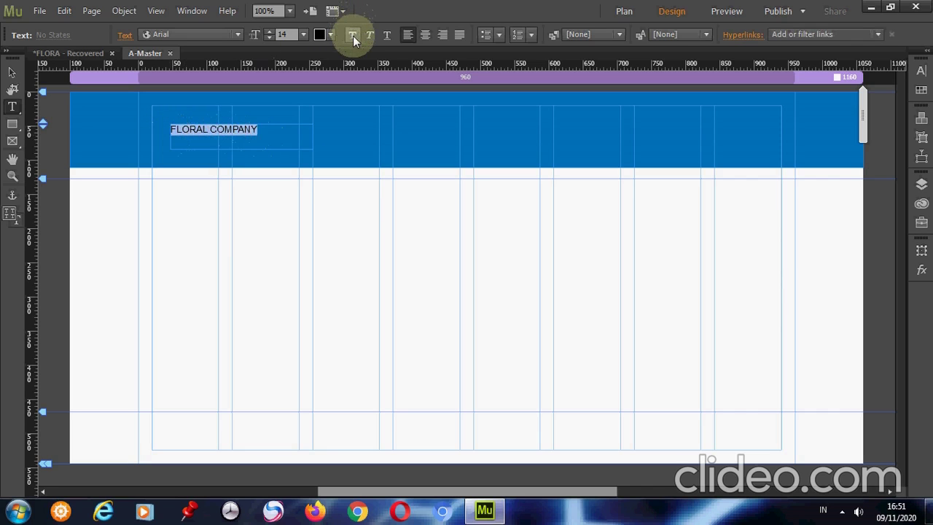
pyautogui.click(352, 36)
pyautogui.click(303, 34)
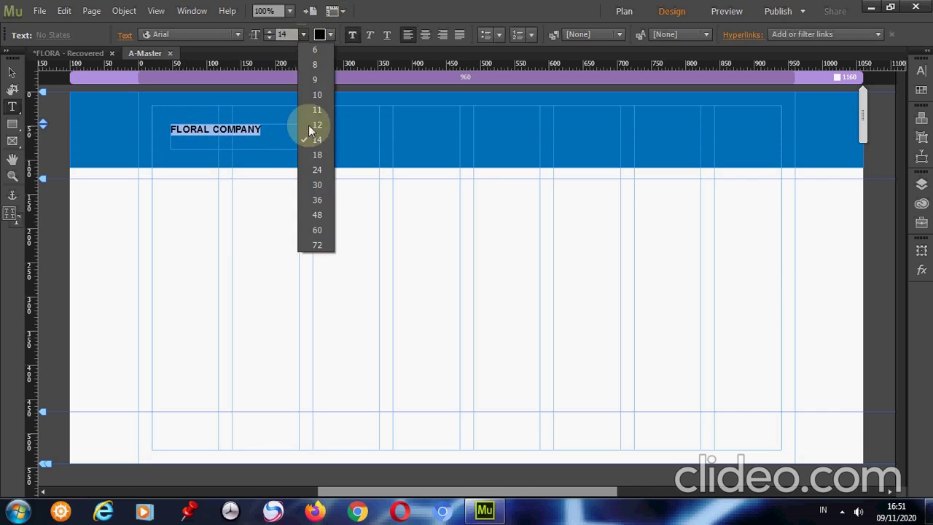
pyautogui.click(315, 171)
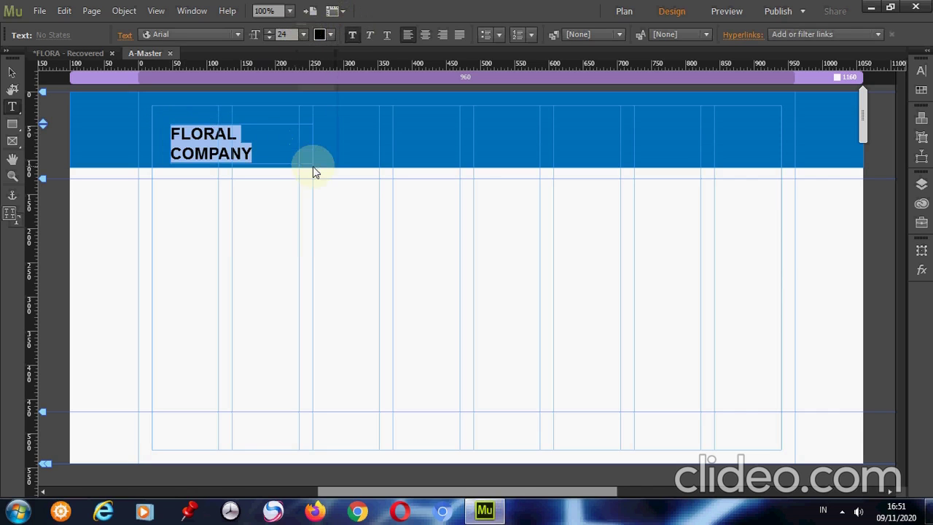
pyautogui.click(330, 35)
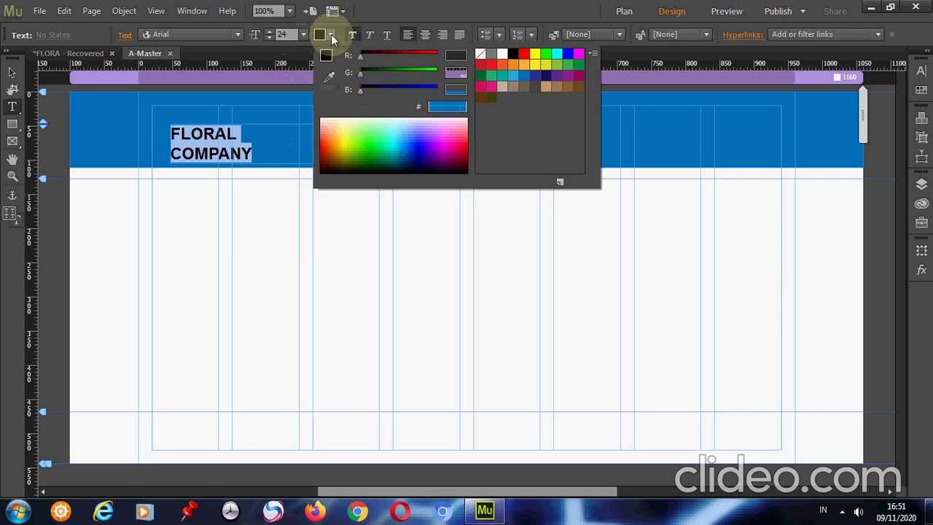
pyautogui.click(503, 56)
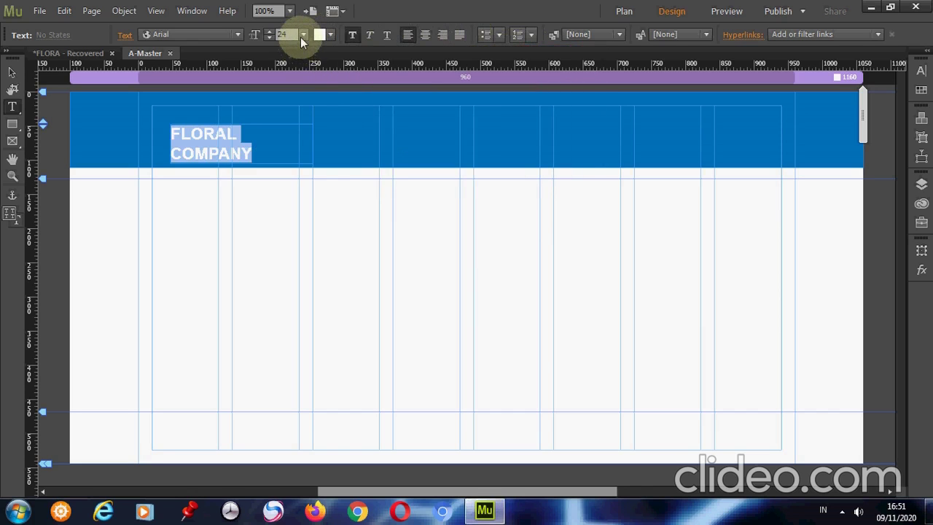
pyautogui.click(302, 35)
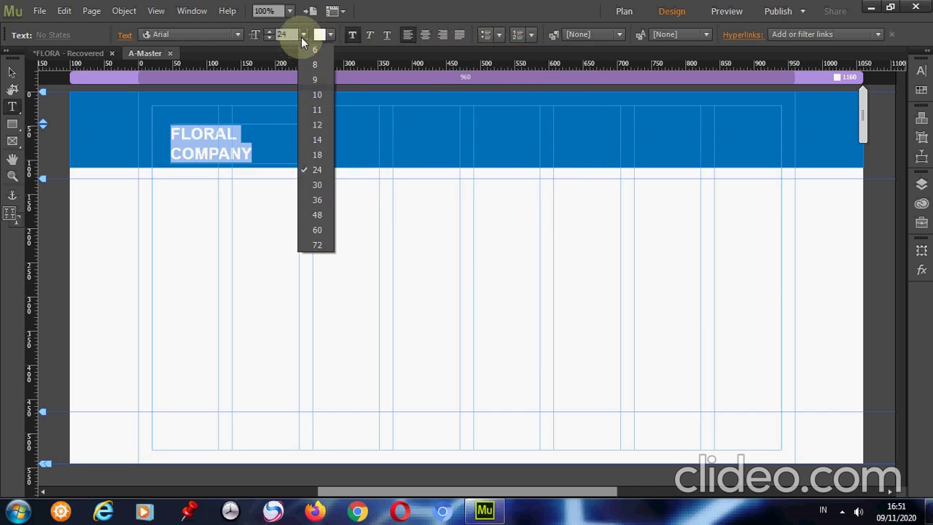
pyautogui.click(314, 155)
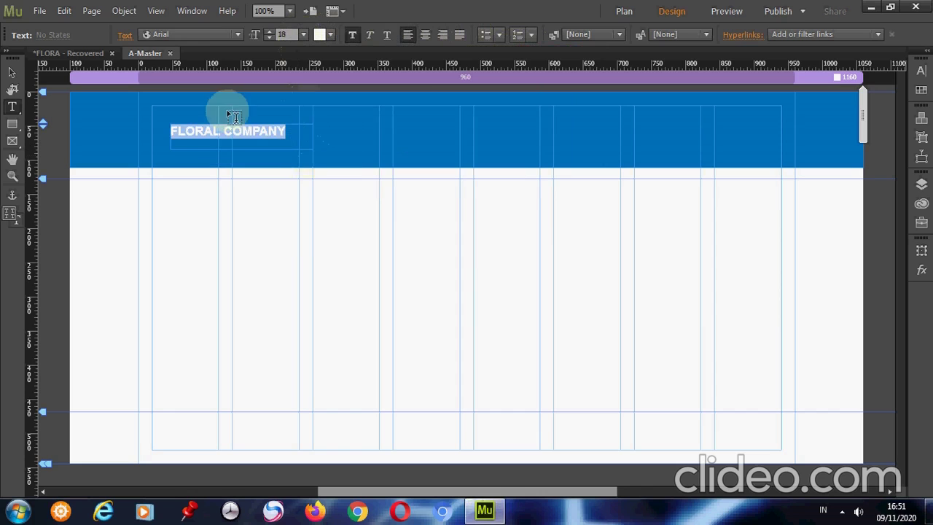
# Move the FLORAL COMPANY text frame slightly closer to the first column's left margin
pyautogui.click(13, 73)
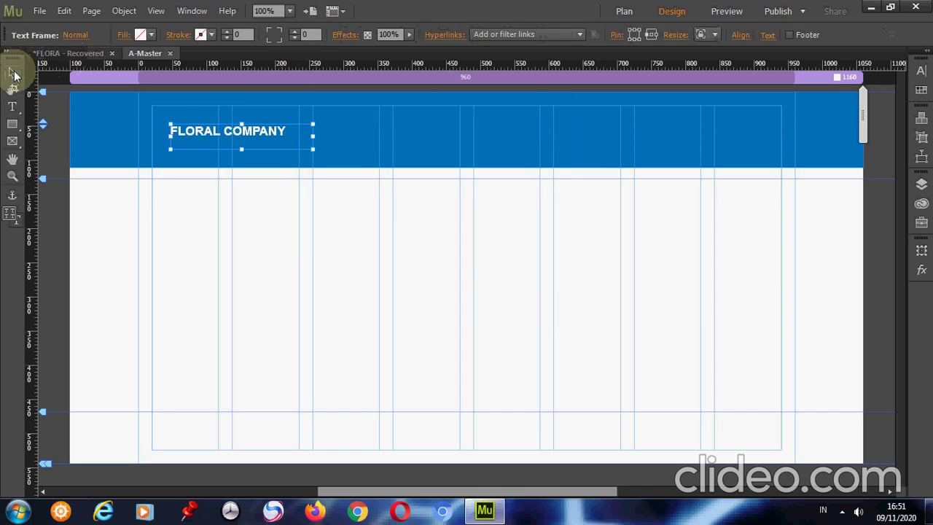
pyautogui.click(200, 202)
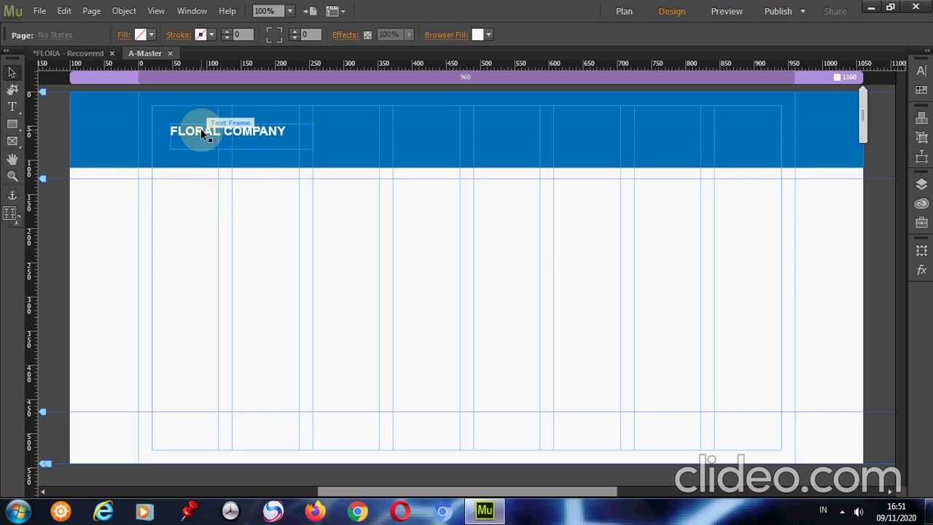
pyautogui.moveTo(202, 134); pyautogui.dragTo(189, 137)
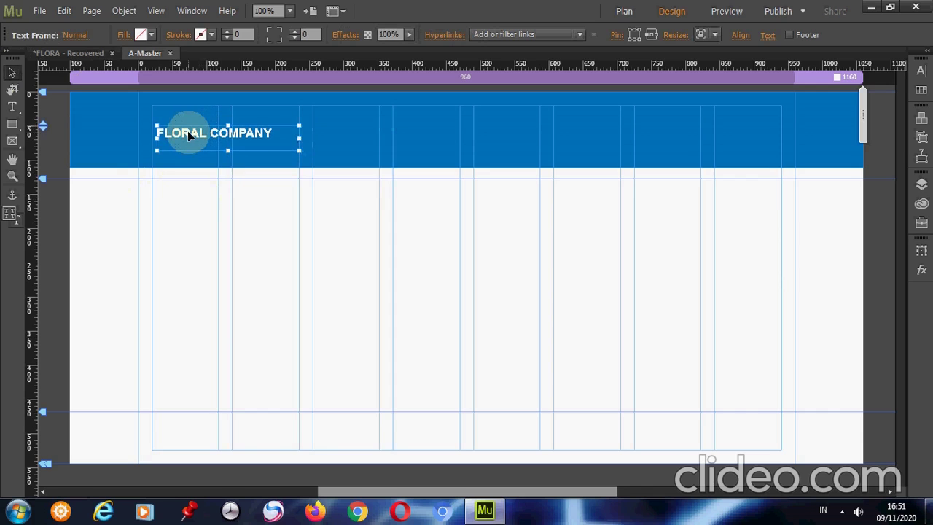
pyautogui.click(212, 221)
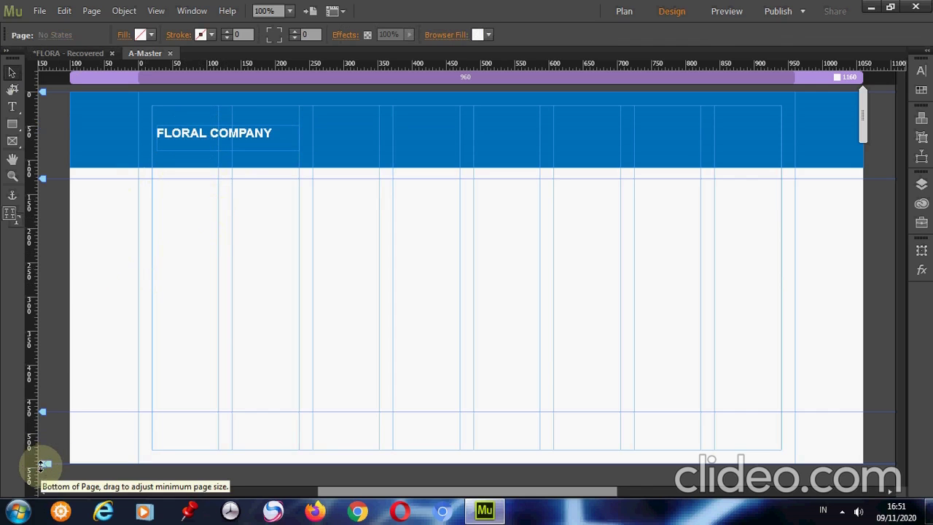
# Extend the page bottom to about 695 px and draw a full-width footer rectangle from Y 500 down to it
pyautogui.moveTo(41, 463)
pyautogui.mouseDown()
pyautogui.moveTo(42, 500)
pyautogui.moveTo(70, 280)
pyautogui.moveTo(65, 383)
pyautogui.mouseUp()
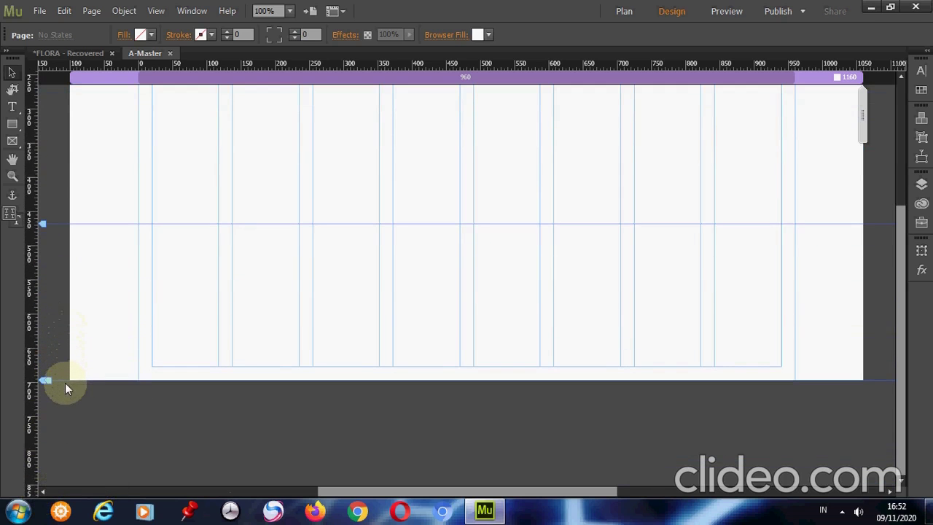
pyautogui.click(12, 124)
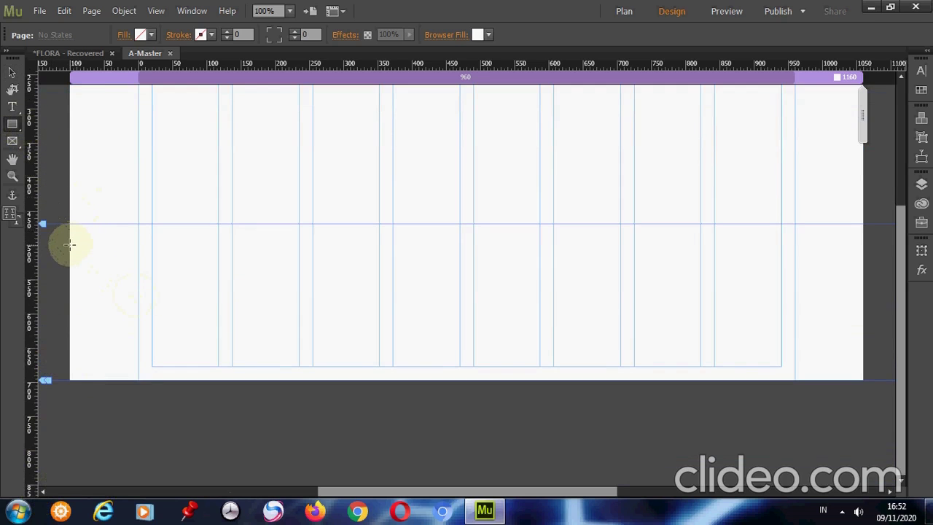
pyautogui.moveTo(70, 246)
pyautogui.mouseDown()
pyautogui.moveTo(141, 255)
pyautogui.moveTo(271, 313)
pyautogui.moveTo(431, 362)
pyautogui.moveTo(521, 369)
pyautogui.moveTo(632, 348)
pyautogui.moveTo(746, 375)
pyautogui.moveTo(864, 379)
pyautogui.mouseUp()
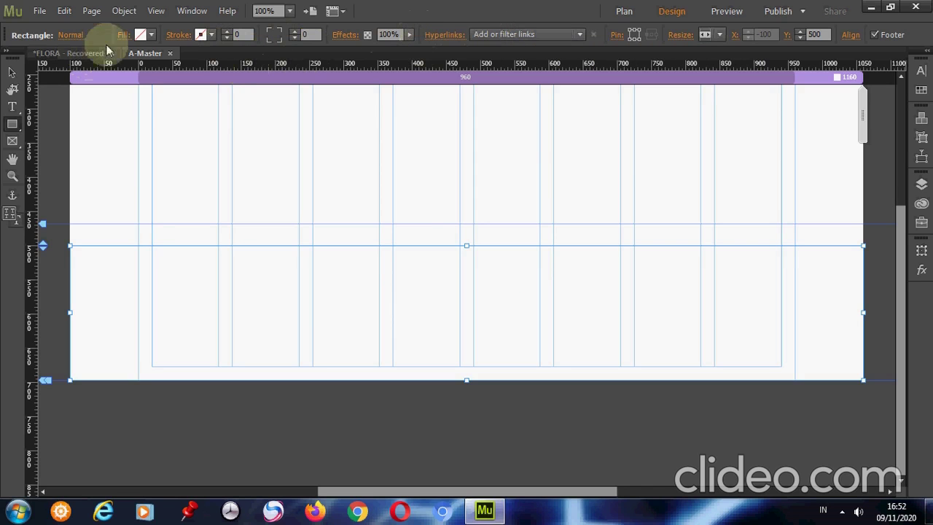
# Fill the footer rectangle with blue 0071BC
pyautogui.click(142, 34)
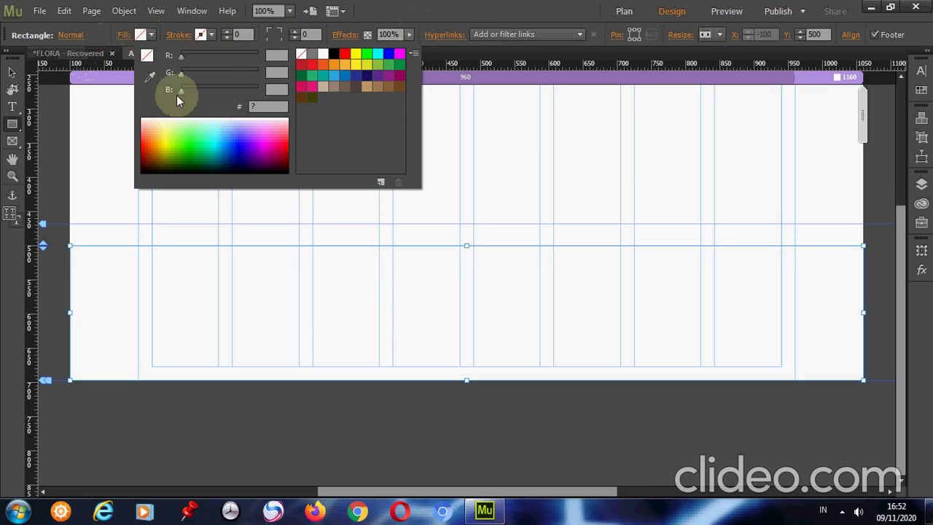
pyautogui.click(345, 77)
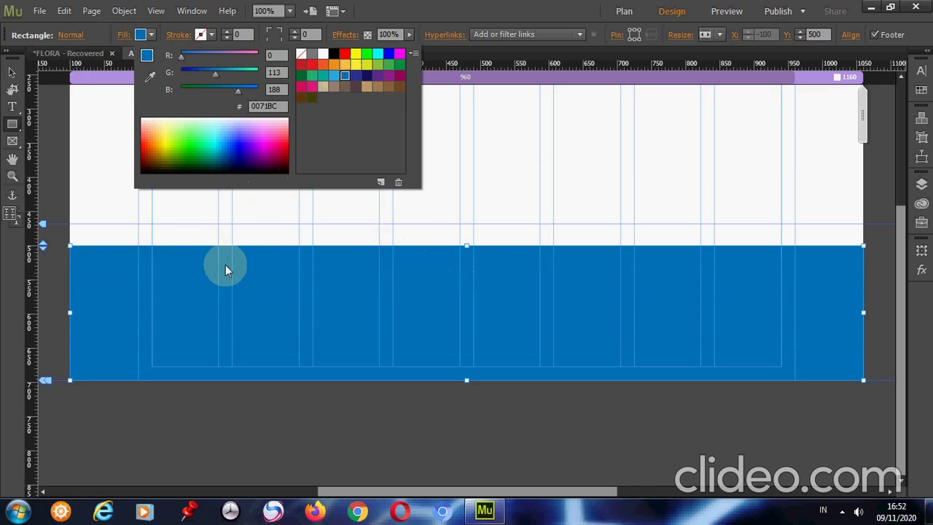
pyautogui.click(15, 81)
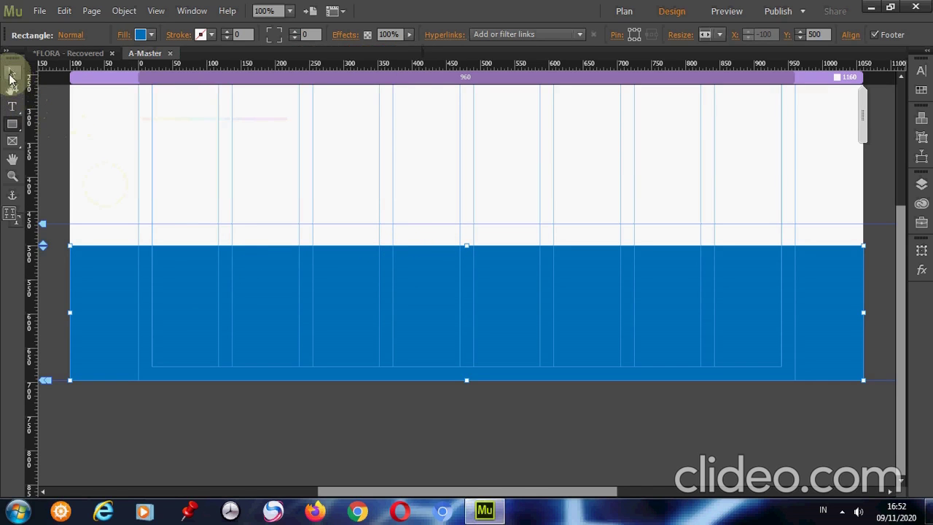
pyautogui.click(12, 72)
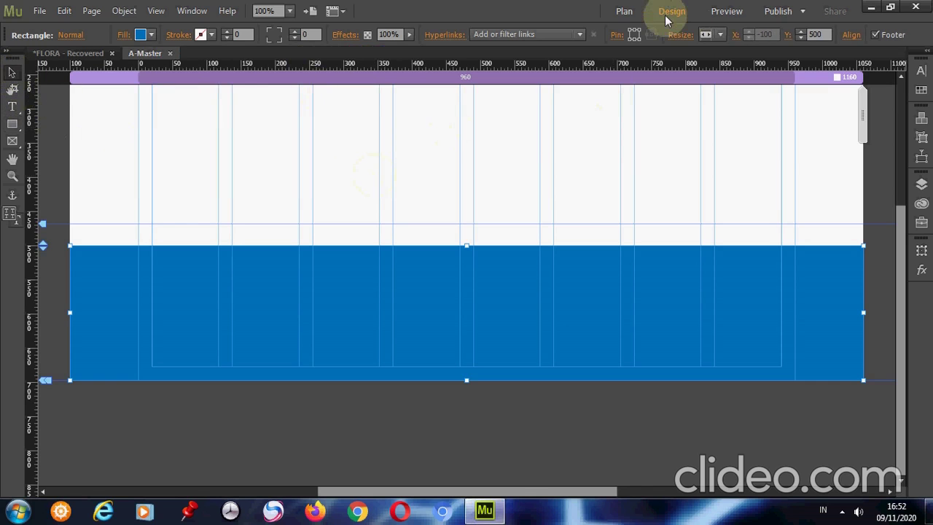
# Open the Home page from the site plan to examine the applied master design, and return to the plan
pyautogui.click(627, 14)
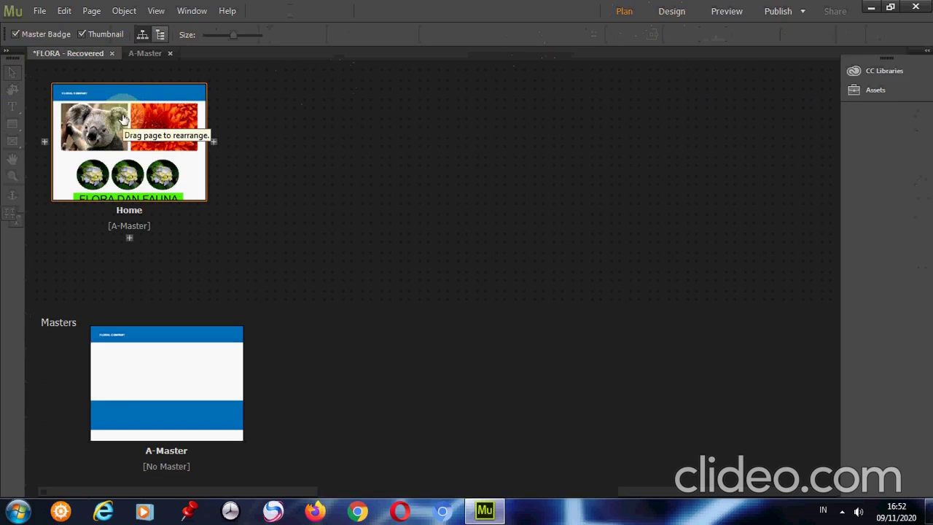
pyautogui.doubleClick(85, 118)
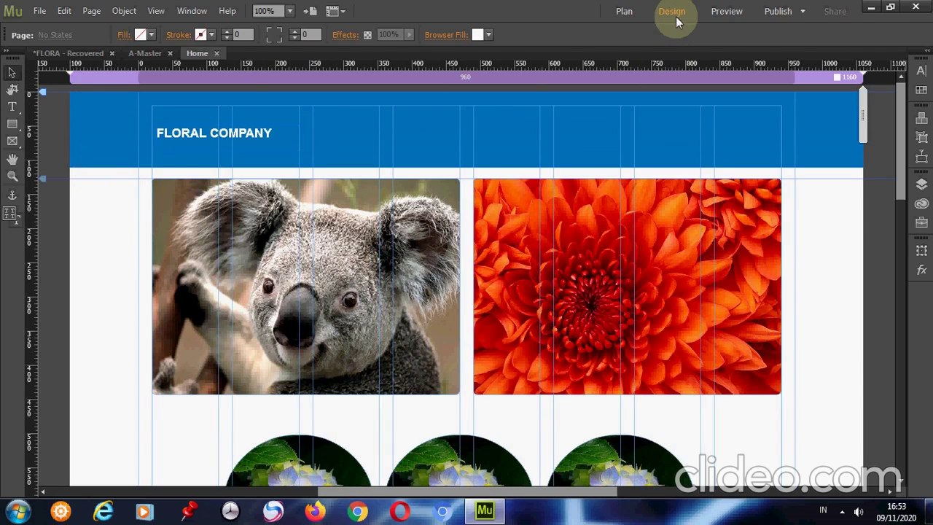
pyautogui.click(625, 13)
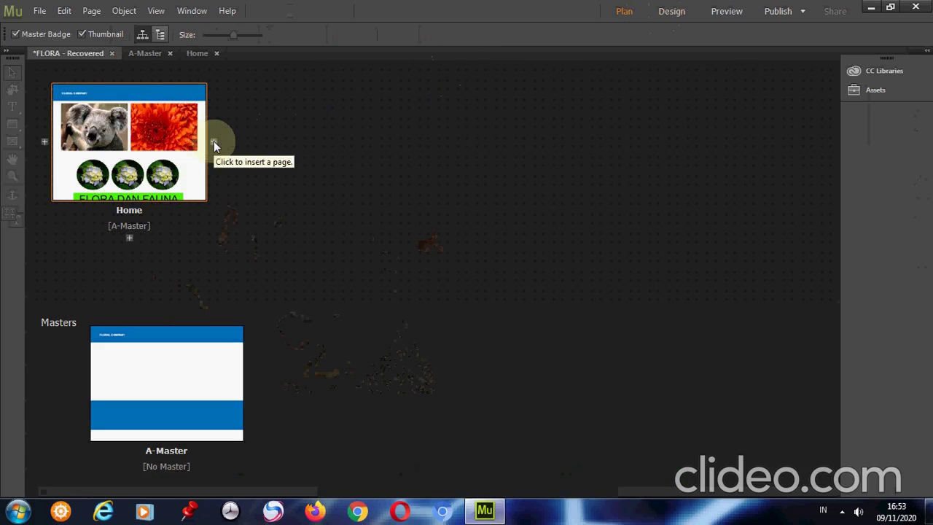
# Insert a new page after Home in the site plan and delete it again
pyautogui.click(214, 142)
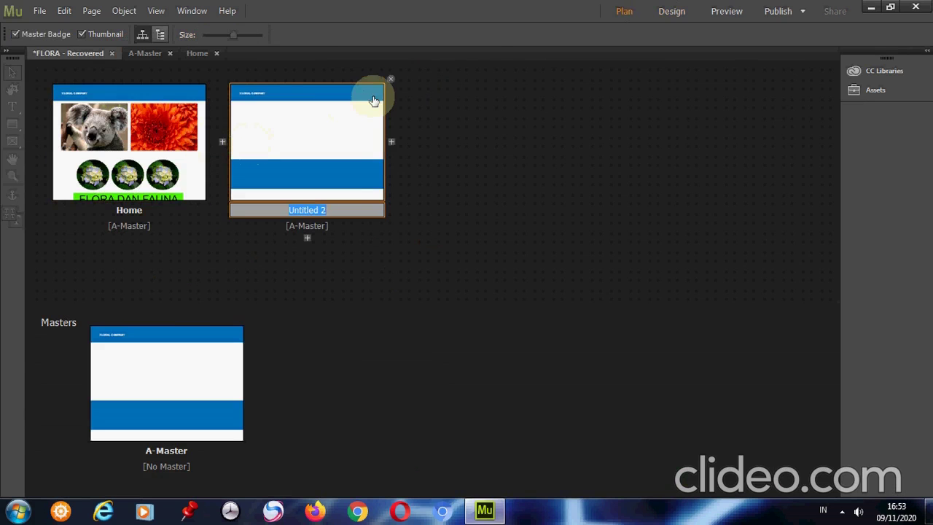
pyautogui.click(391, 80)
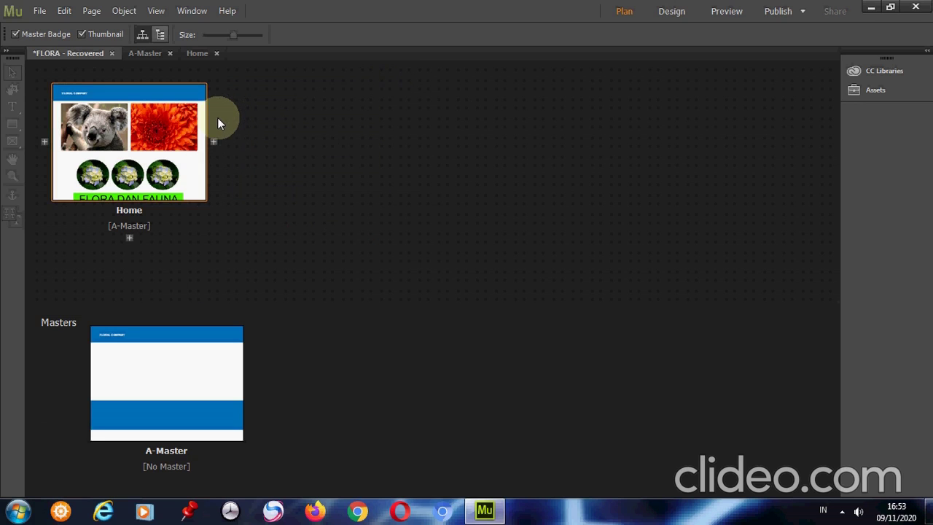
# Duplicate the Home page, then each resulting copy, to add three more pages beside it in the site plan
pyautogui.press('F7')
pyautogui.press('F7')
pyautogui.rightClick(157, 131)
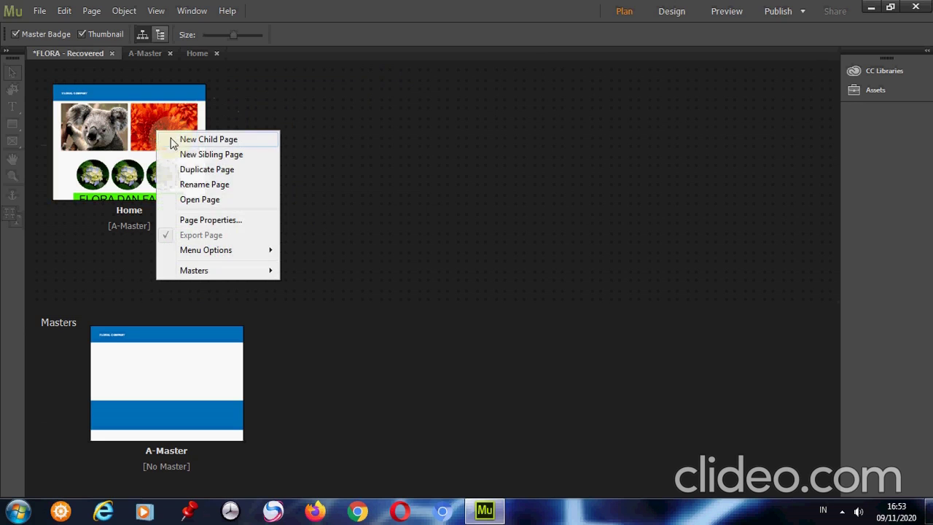
pyautogui.click(188, 170)
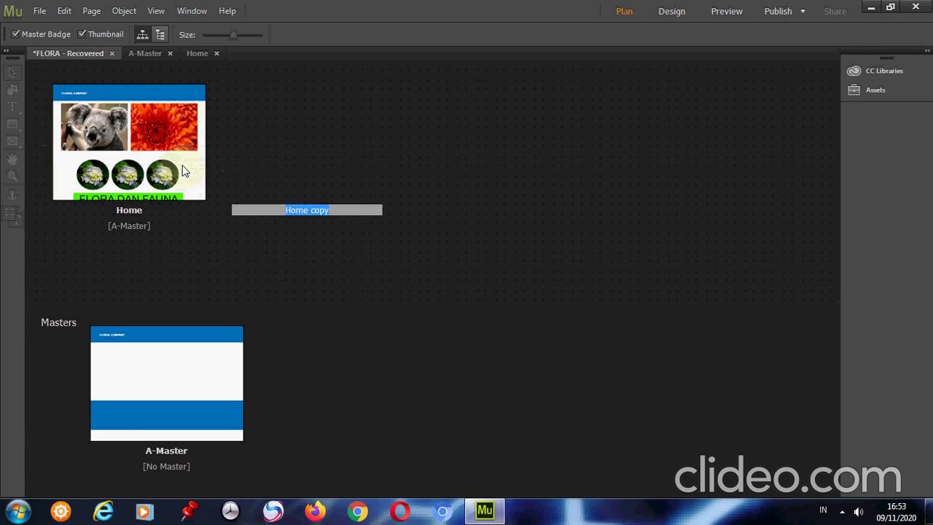
pyautogui.rightClick(306, 161)
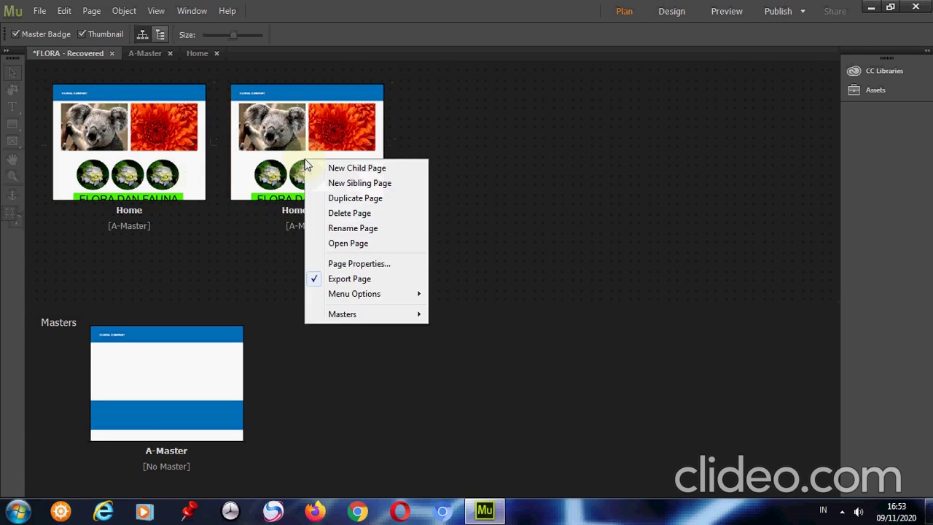
pyautogui.click(355, 198)
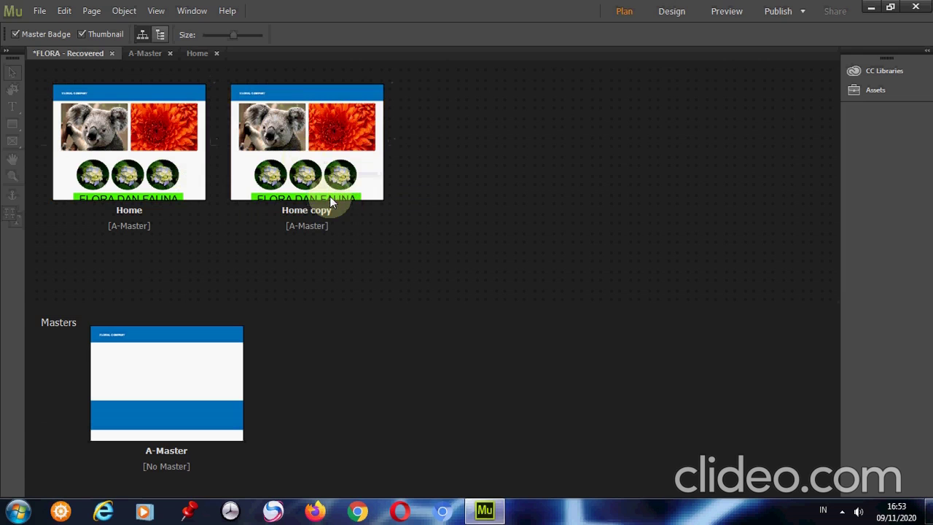
pyautogui.rightClick(460, 172)
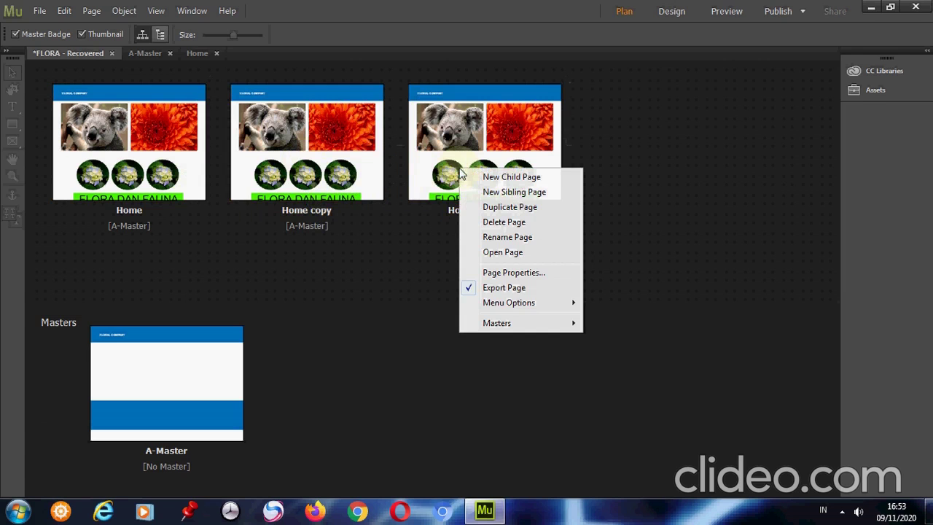
pyautogui.click(479, 207)
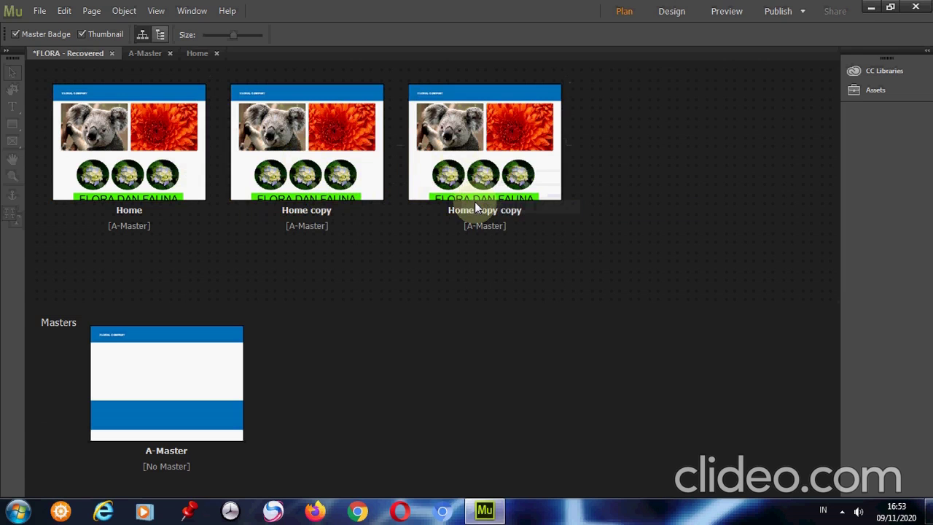
# Rename the three Home page copies, in order, as Profile, Produk and Kontak
pyautogui.doubleClick(323, 211)
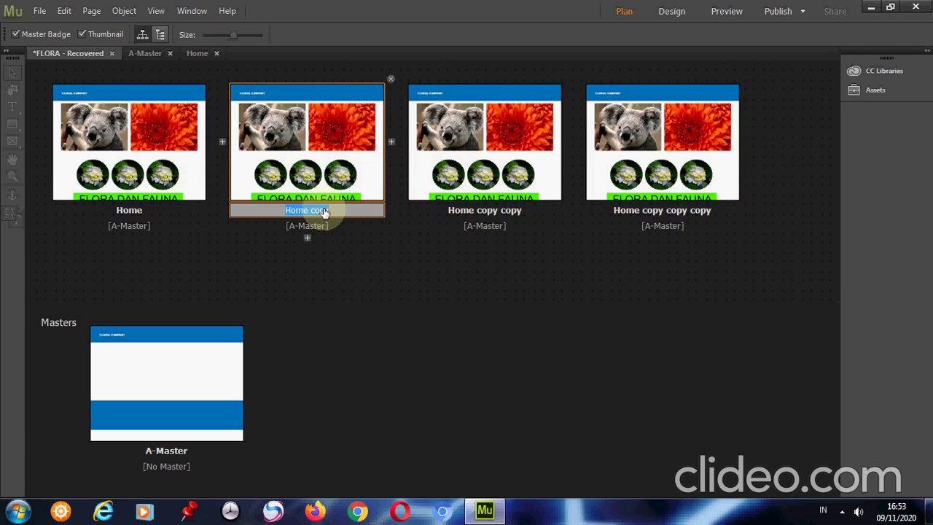
pyautogui.write('Profile')
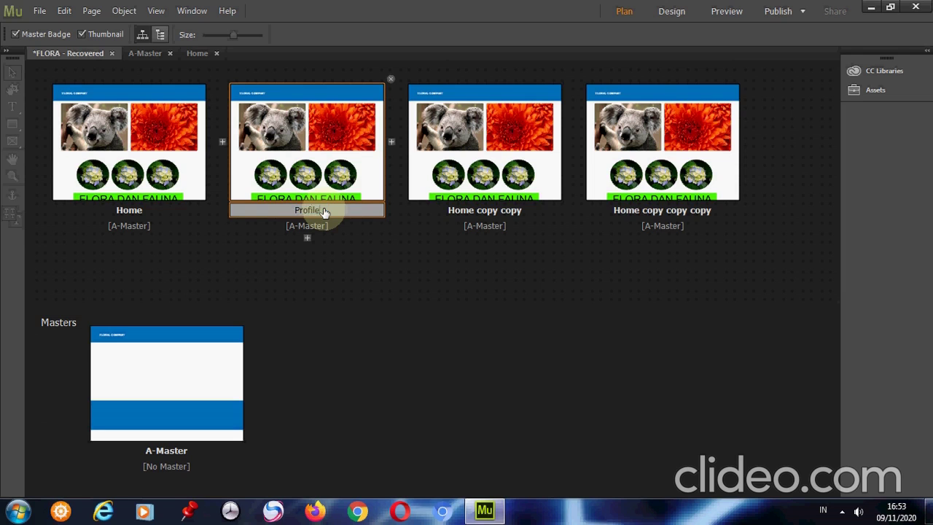
pyautogui.doubleClick(475, 212)
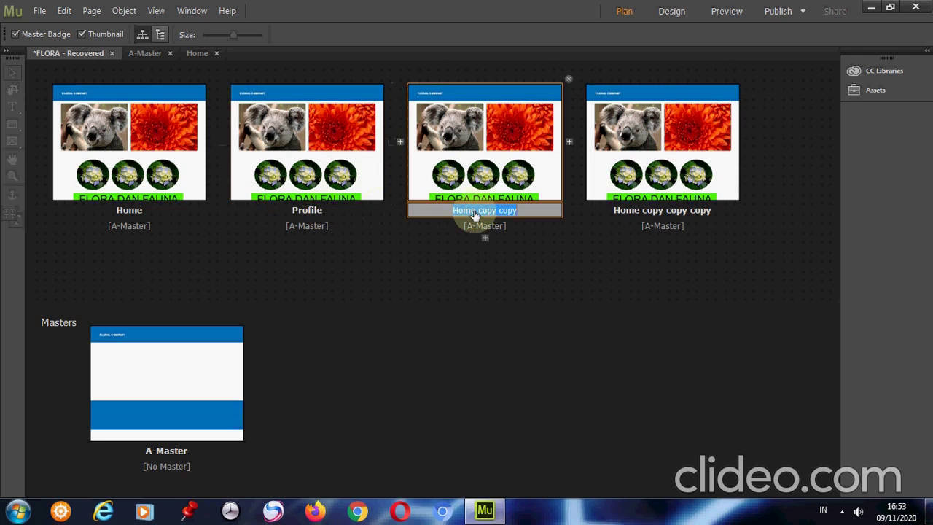
pyautogui.write('Produk')
pyautogui.doubleClick(646, 212)
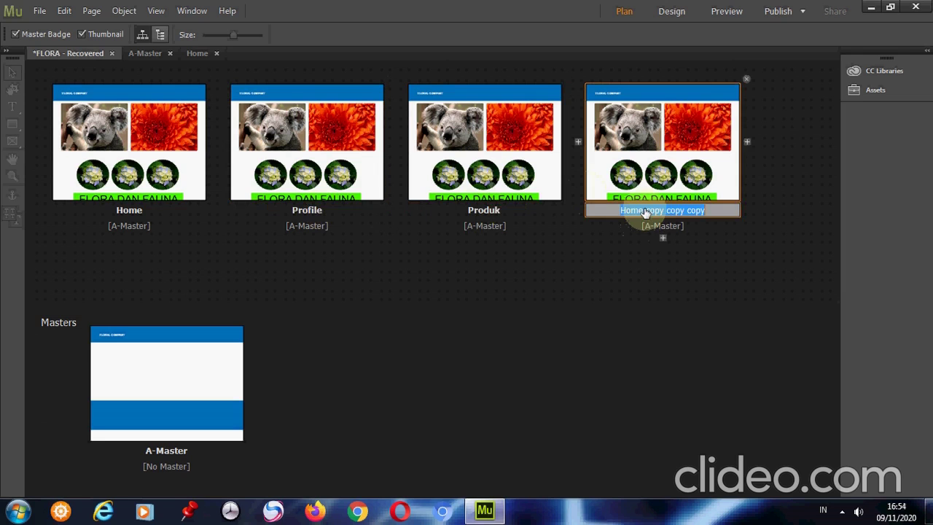
pyautogui.write('Kontak')
# Add three child pages under the Produk page named Produk A, Produk B and Produk C
pyautogui.click(484, 238)
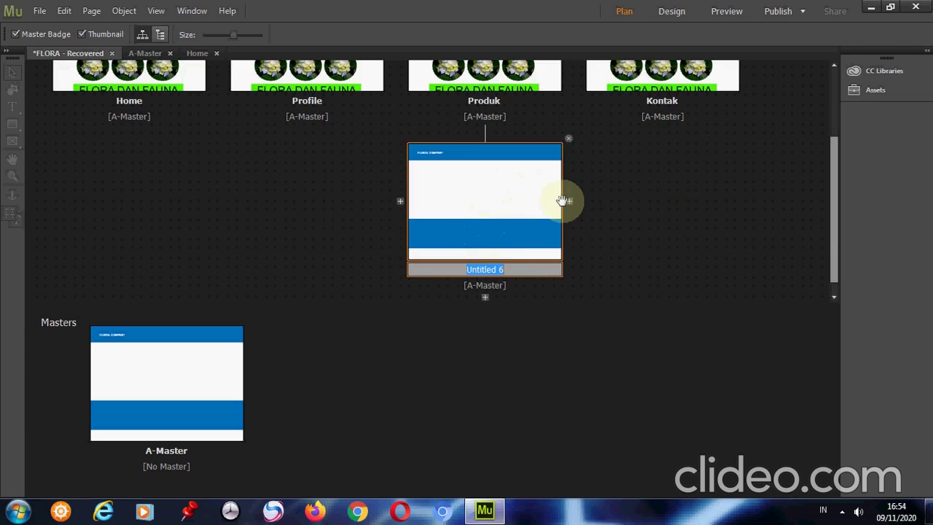
pyautogui.write('Prod')
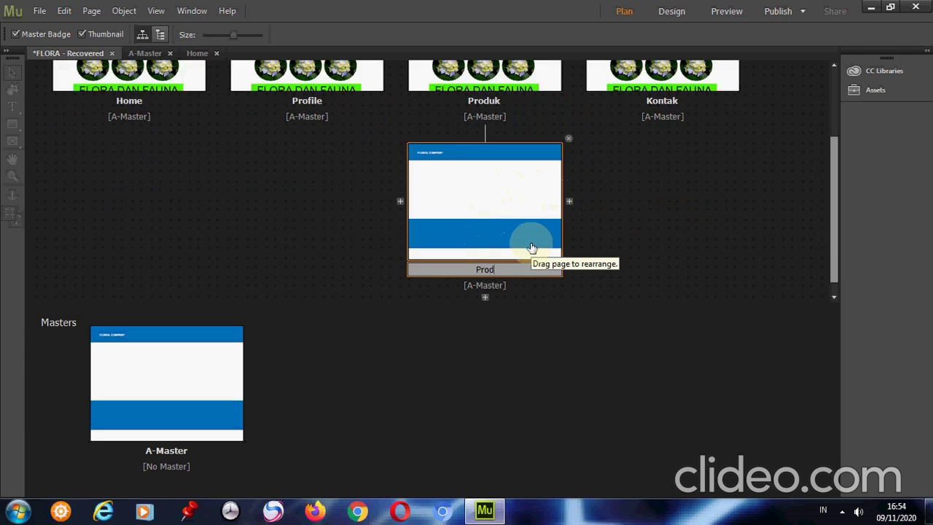
pyautogui.write('uk A')
pyautogui.click(569, 201)
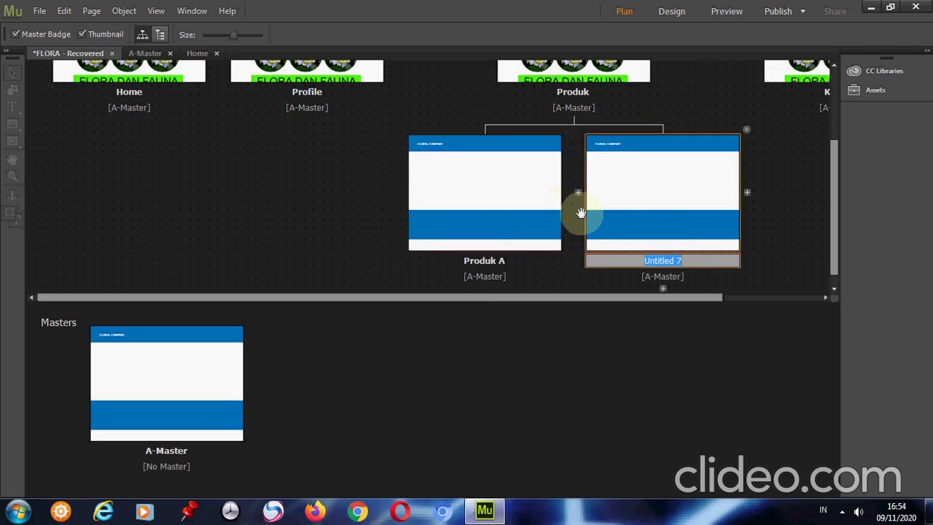
pyautogui.write('Produk')
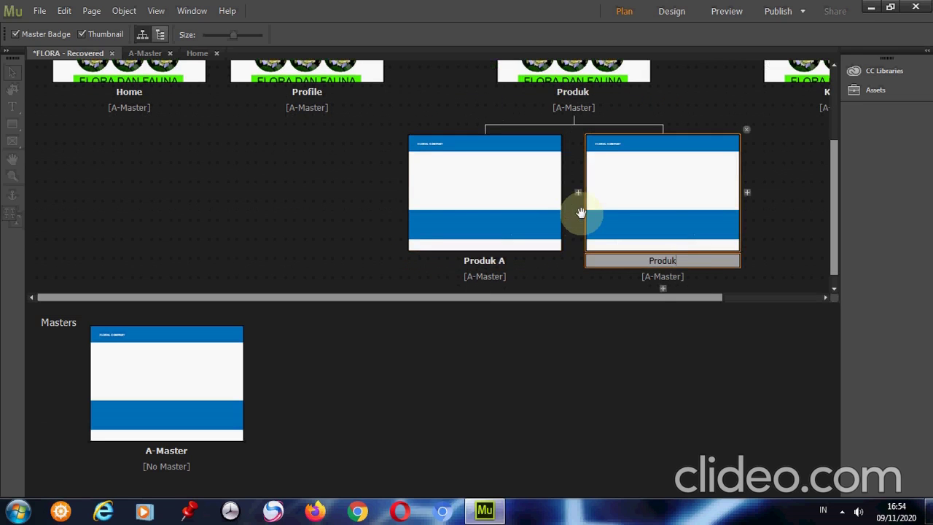
pyautogui.write(' B')
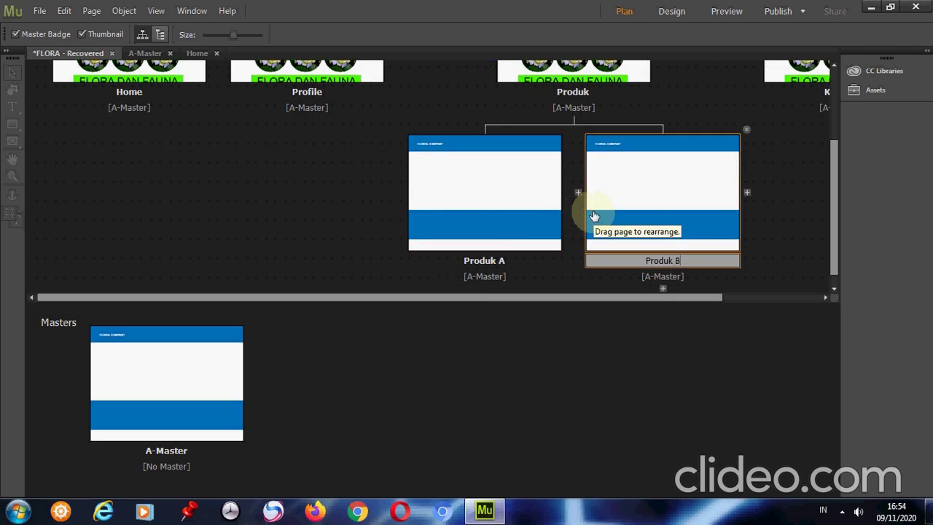
pyautogui.click(748, 193)
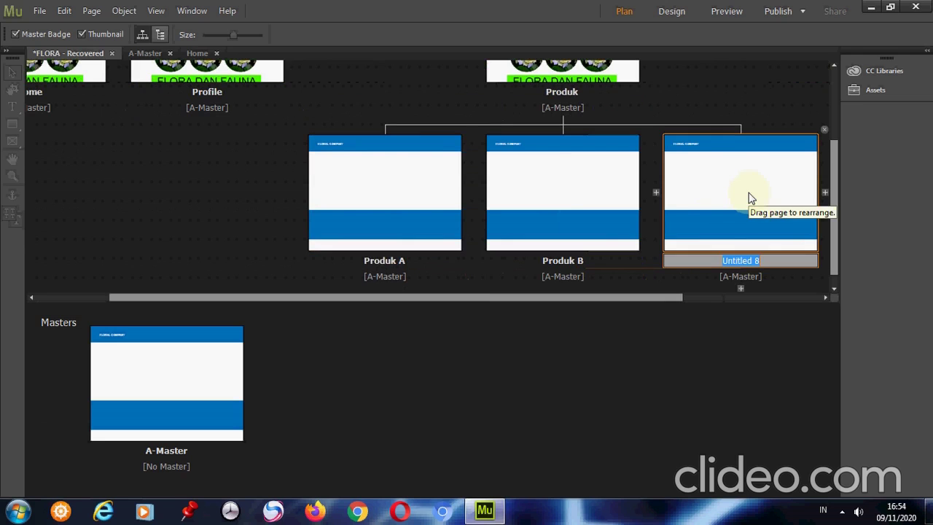
pyautogui.write('Produk C')
pyautogui.click(563, 182)
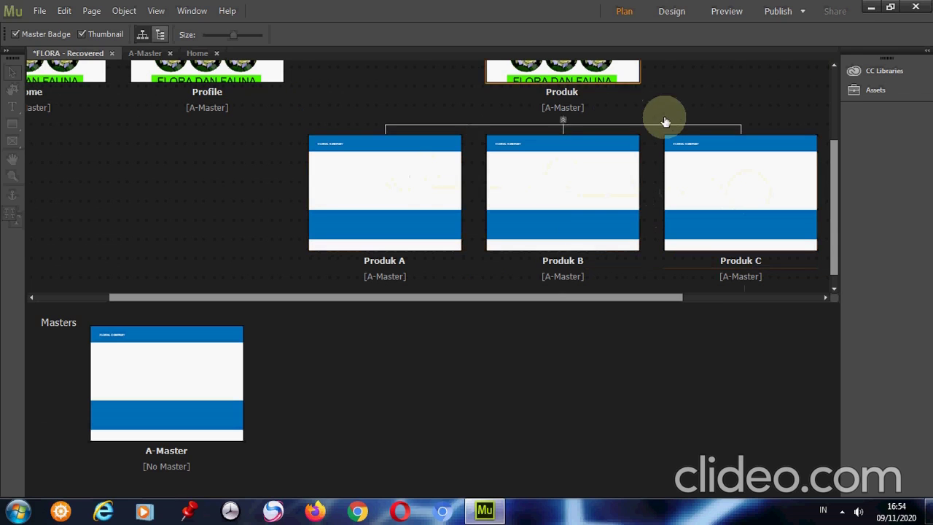
# Reduce the site plan's thumbnail size to fit all pages and open the Home page for editing
pyautogui.scroll(3, 835, 113)
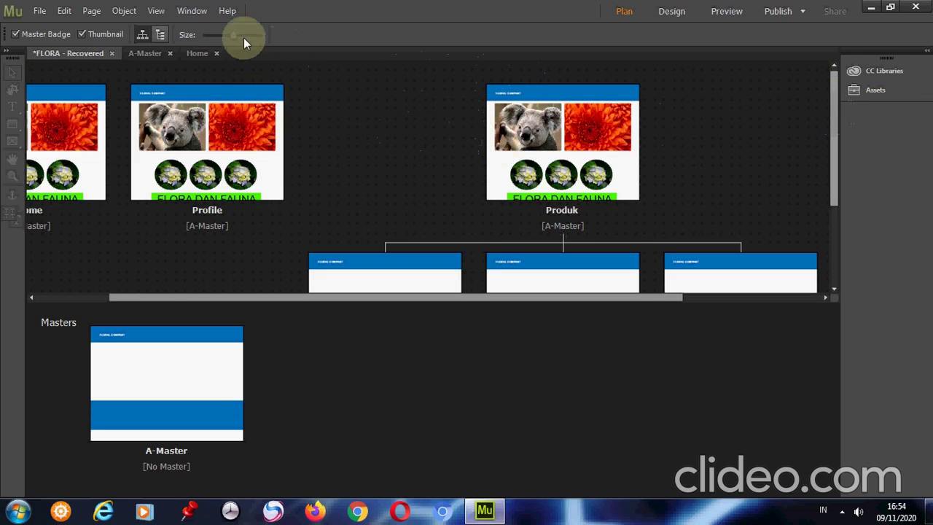
pyautogui.moveTo(232, 35); pyautogui.dragTo(221, 33)
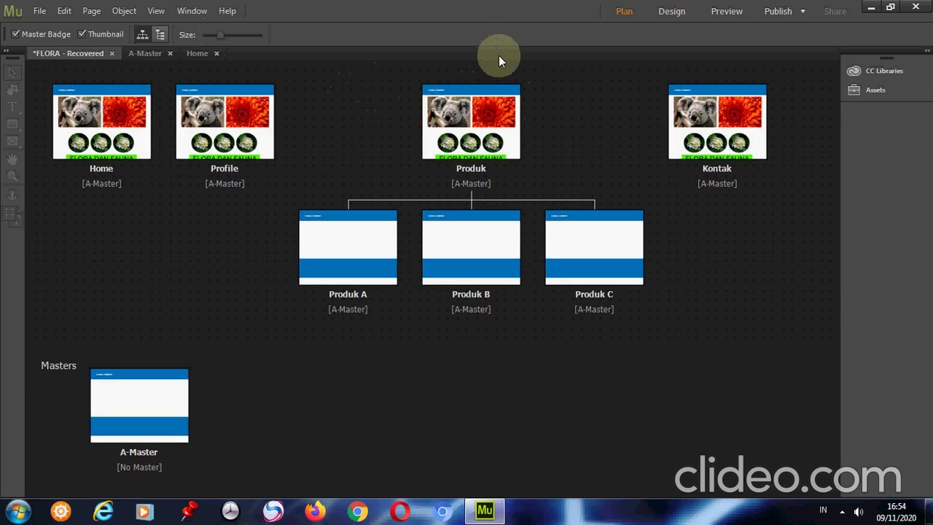
pyautogui.doubleClick(105, 131)
pyautogui.click(423, 119)
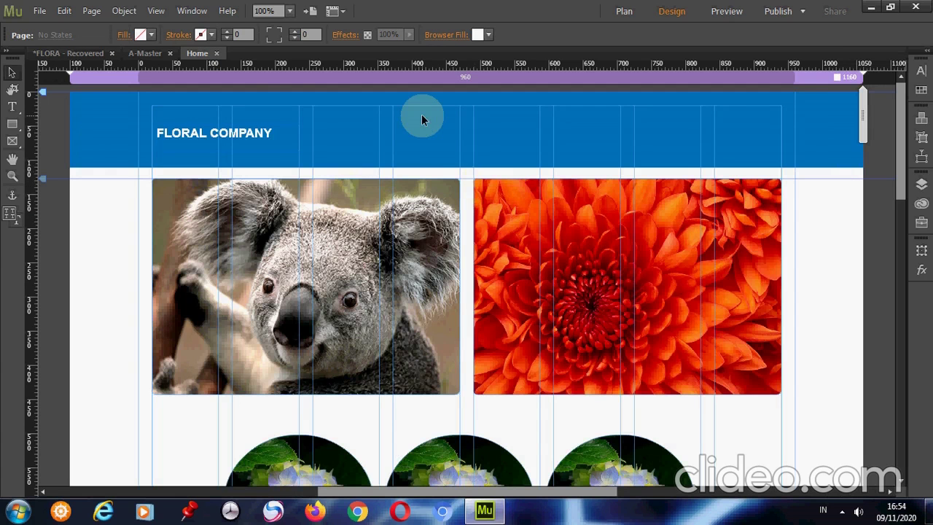
# Draw a text frame in the blue header from about X 620 to 940 px containing "Home | Profile | Produk | Kontak"
pyautogui.click(13, 107)
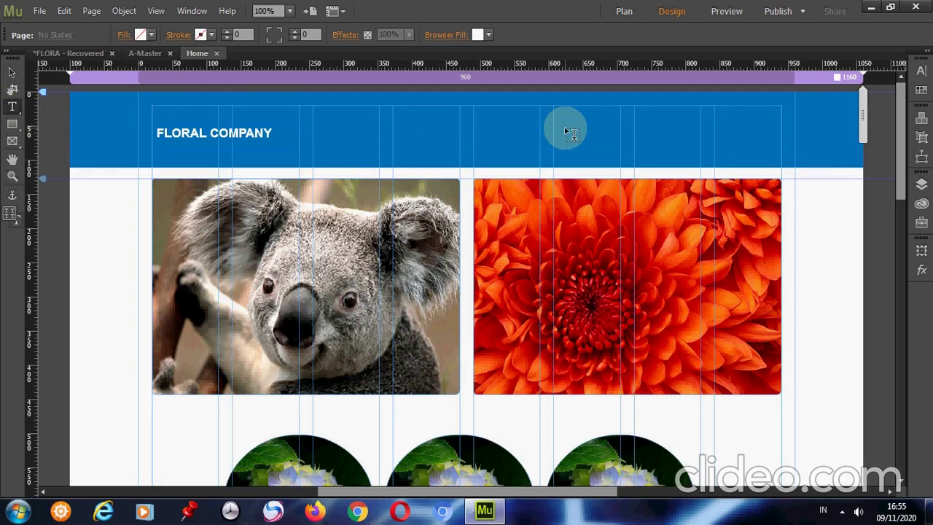
pyautogui.moveTo(565, 131); pyautogui.dragTo(782, 145)
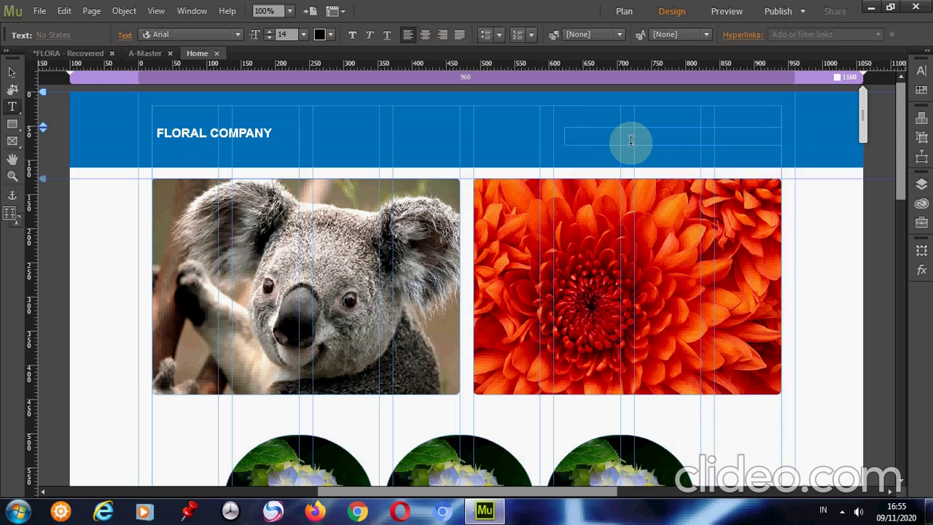
pyautogui.write('Home | Profile | Produk |')
pyautogui.write('Kontak')
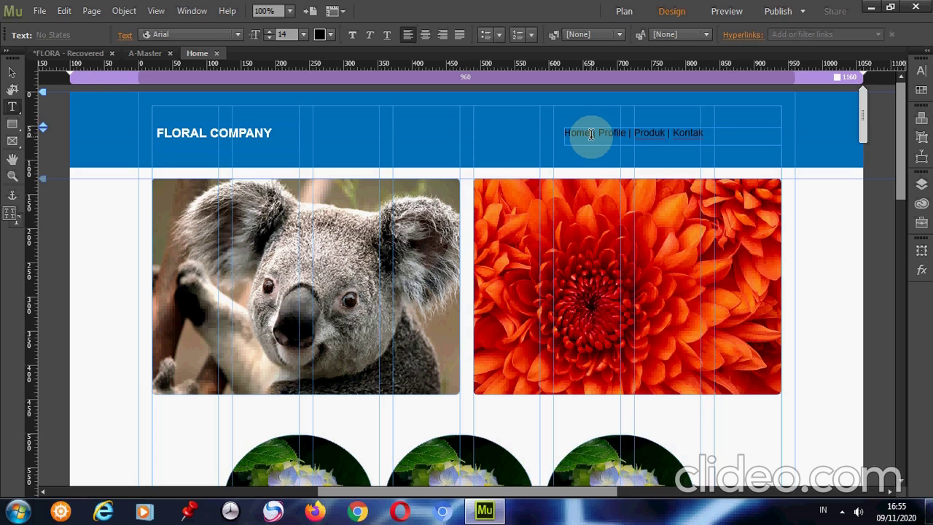
# Hyperlink the words Home and Profile in the header menu text to the Home and Profile pages
pyautogui.doubleClick(591, 133)
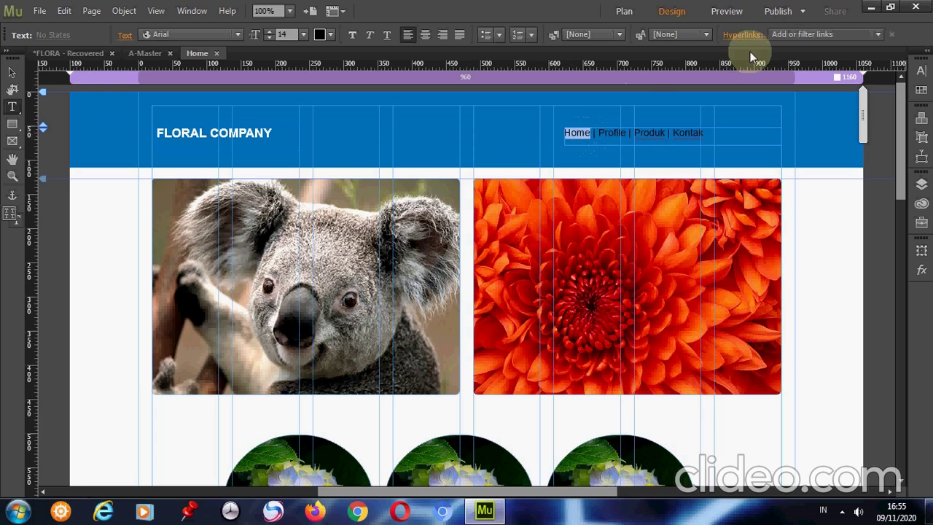
pyautogui.click(788, 39)
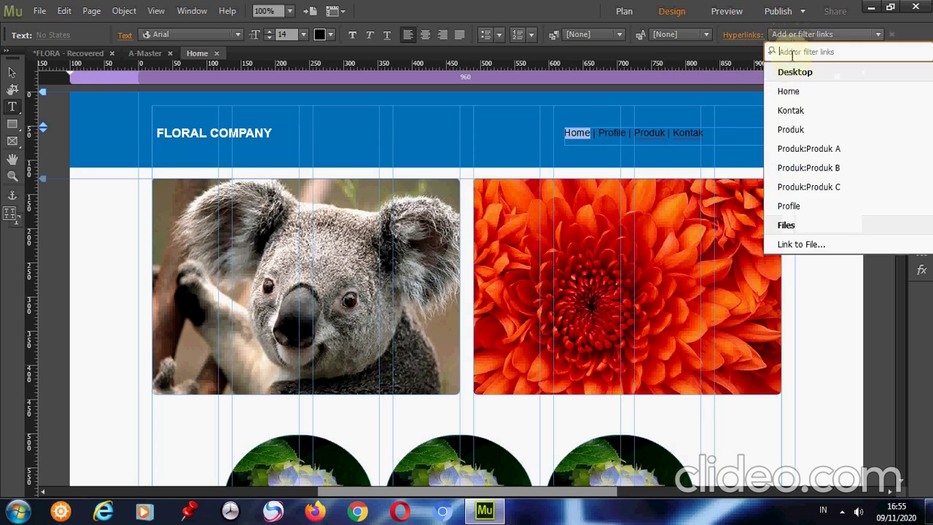
pyautogui.click(792, 92)
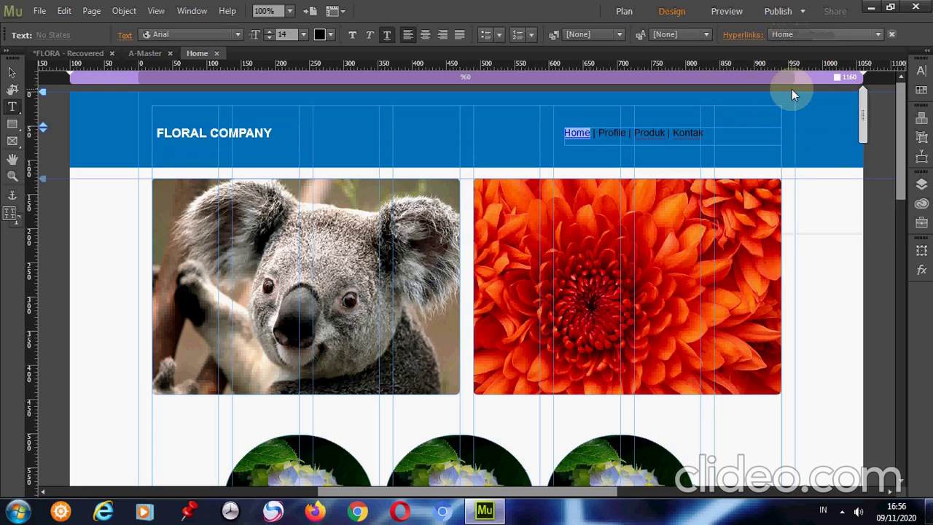
pyautogui.click(615, 134)
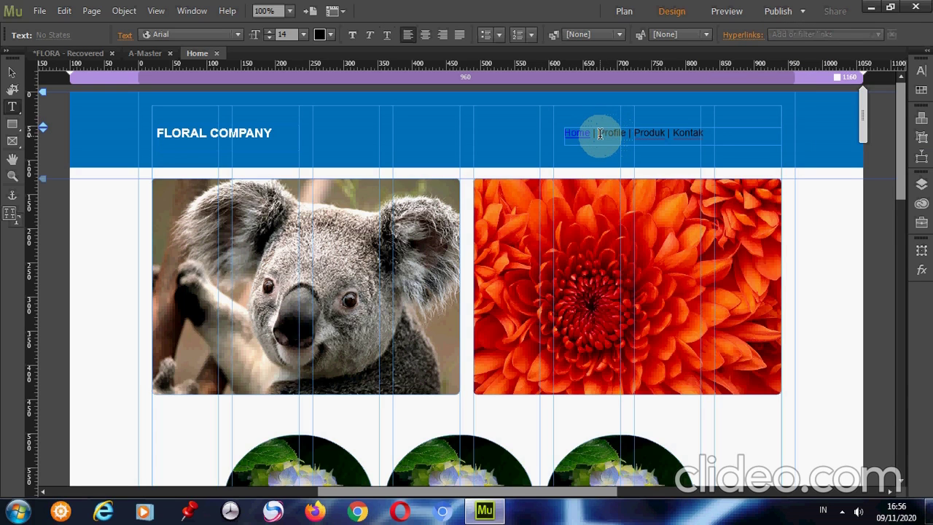
pyautogui.moveTo(599, 133); pyautogui.dragTo(625, 136)
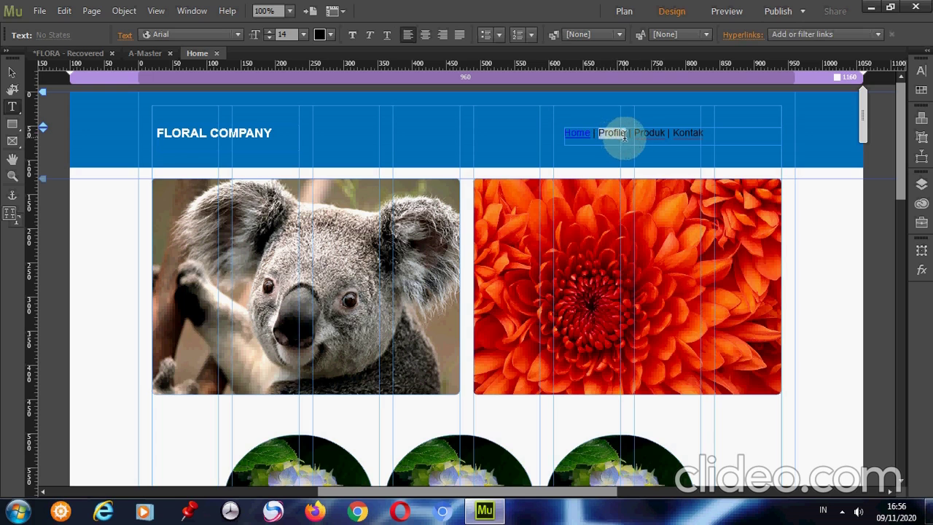
pyautogui.click(821, 33)
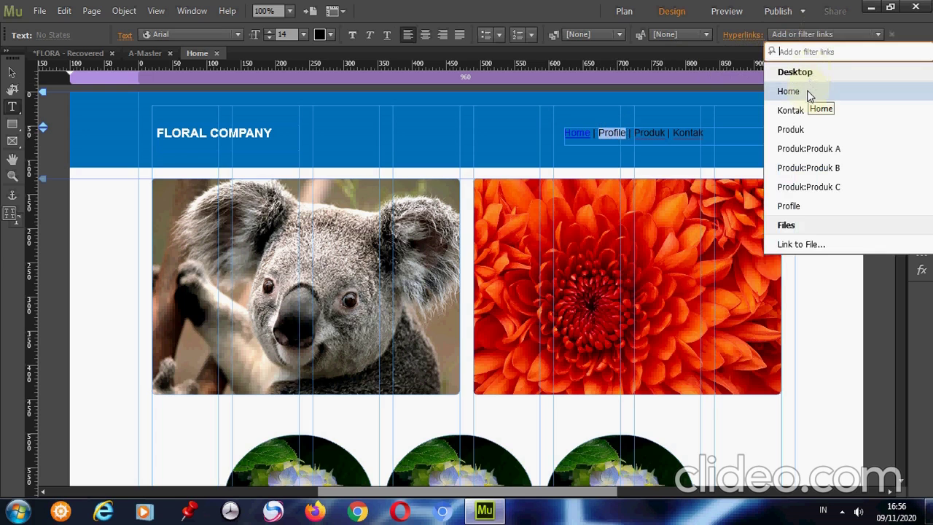
pyautogui.click(806, 207)
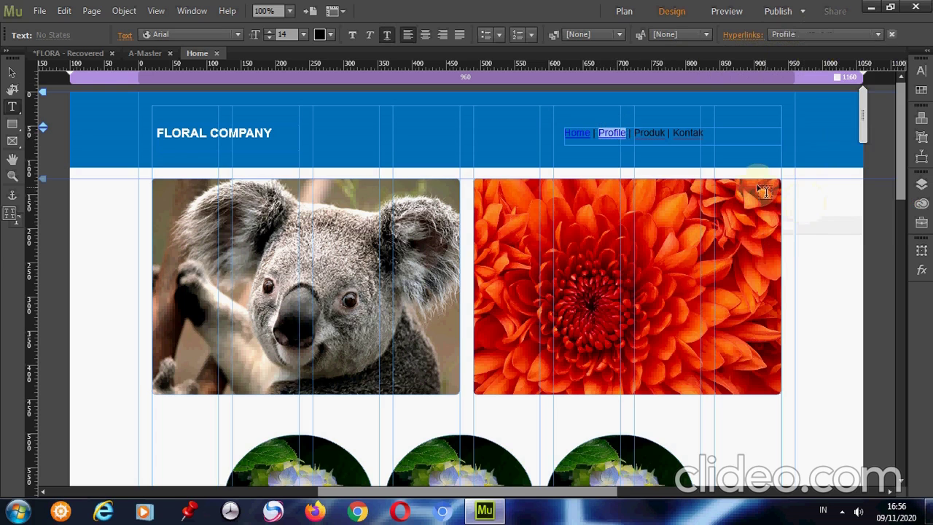
# Hyperlink the word Produk in the header menu text to the Produk page
pyautogui.click(660, 134)
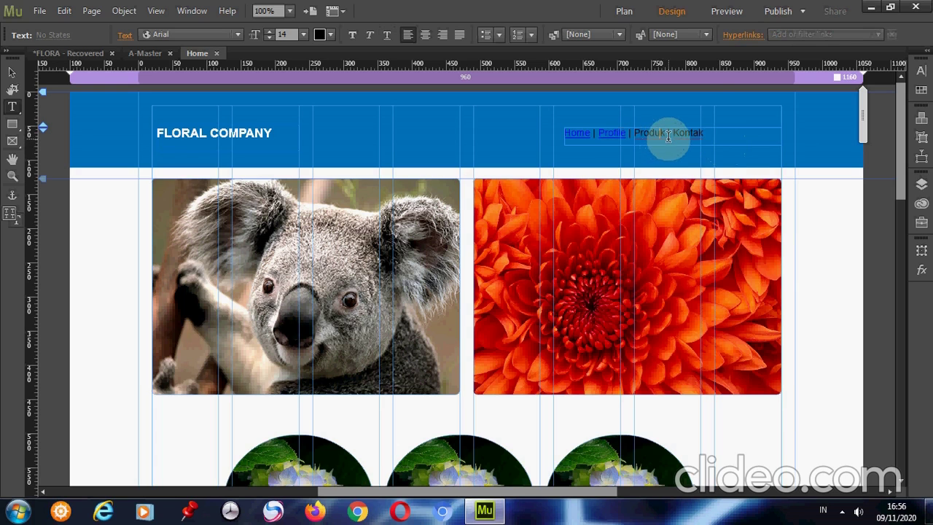
pyautogui.moveTo(667, 136); pyautogui.dragTo(634, 136)
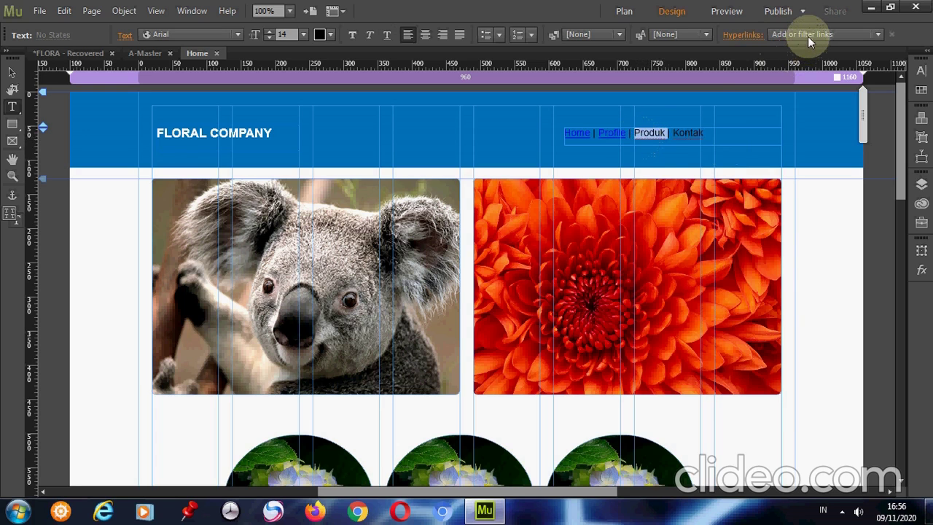
pyautogui.click(808, 37)
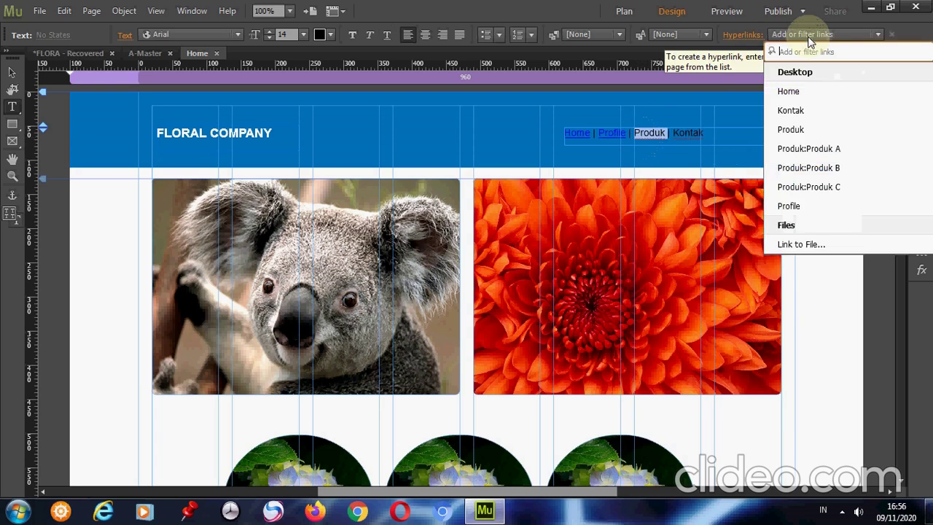
pyautogui.click(809, 129)
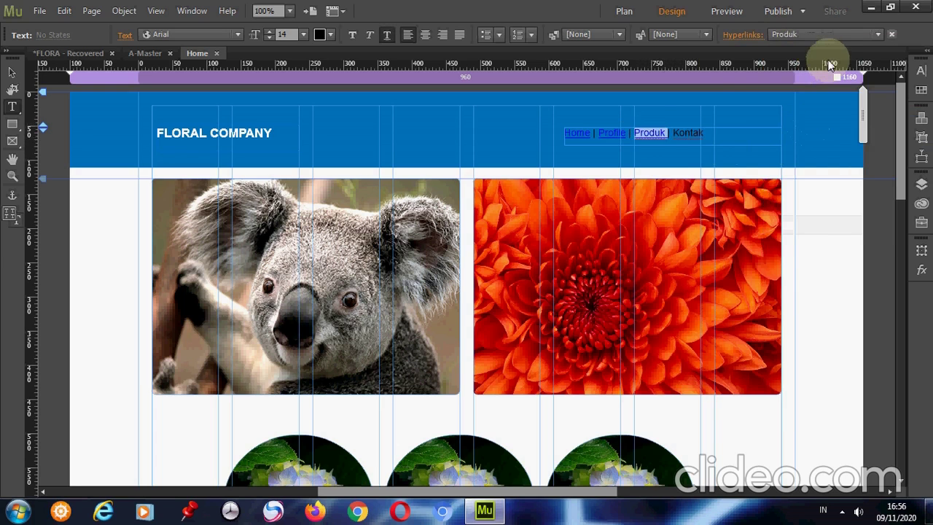
# Hyperlink the word Kontak in the header menu text to the Kontak page
pyautogui.click(697, 132)
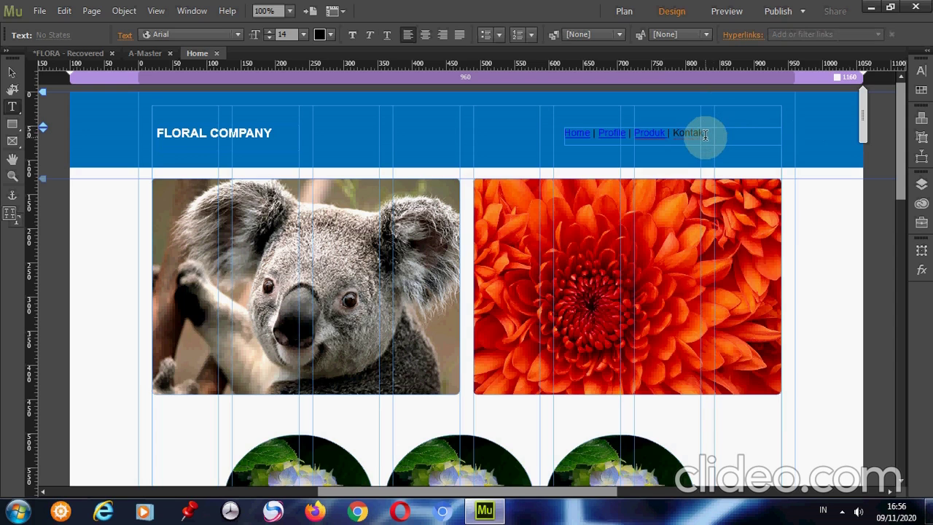
pyautogui.moveTo(706, 135); pyautogui.dragTo(675, 139)
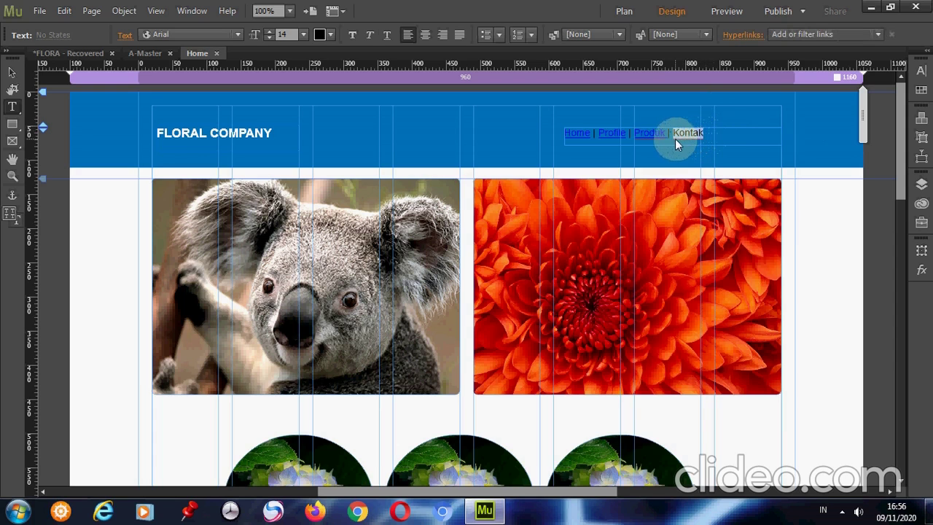
pyautogui.click(818, 37)
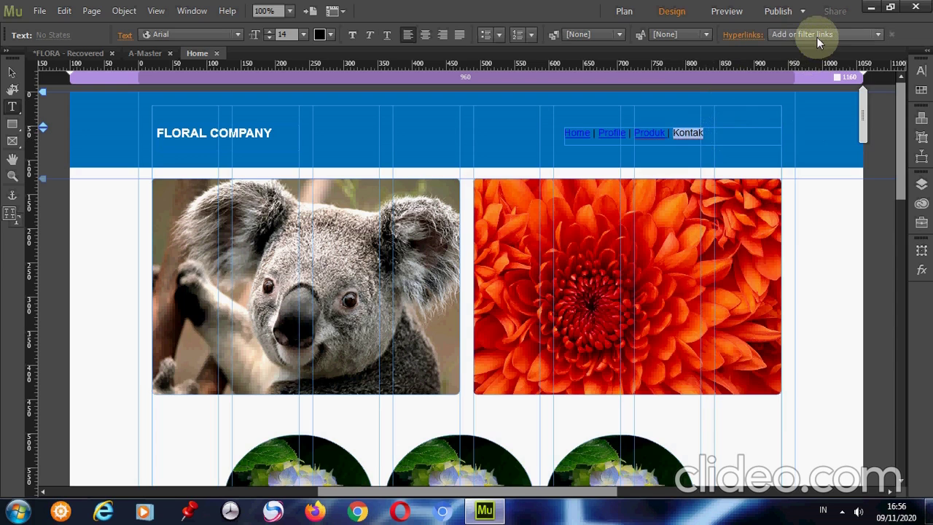
pyautogui.click(818, 38)
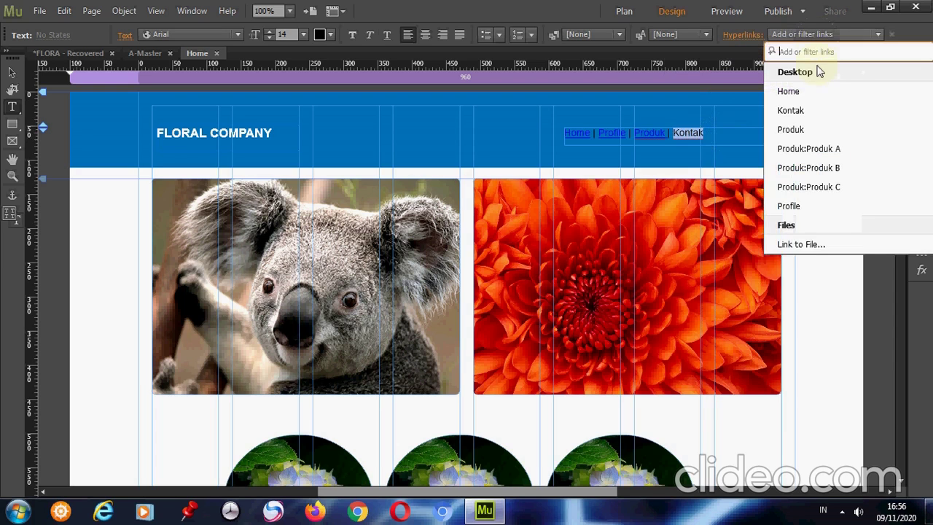
pyautogui.click(810, 111)
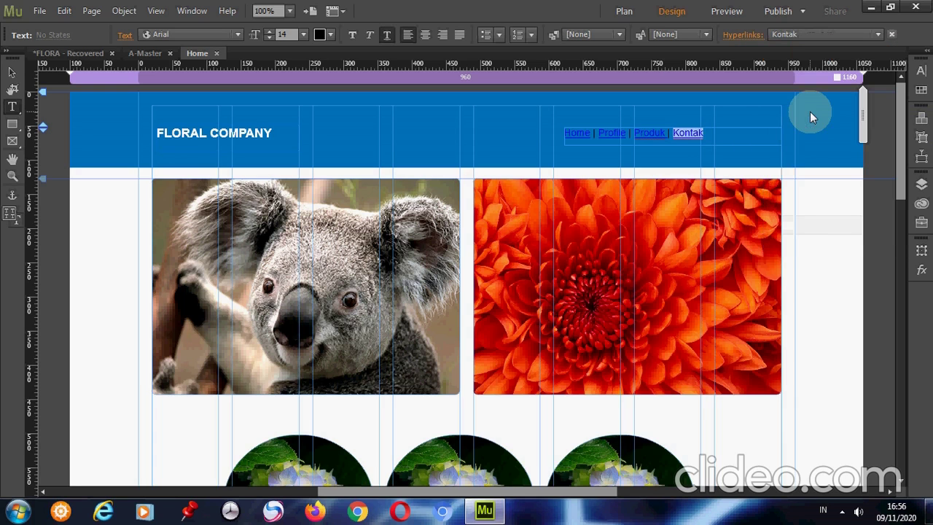
pyautogui.click(748, 134)
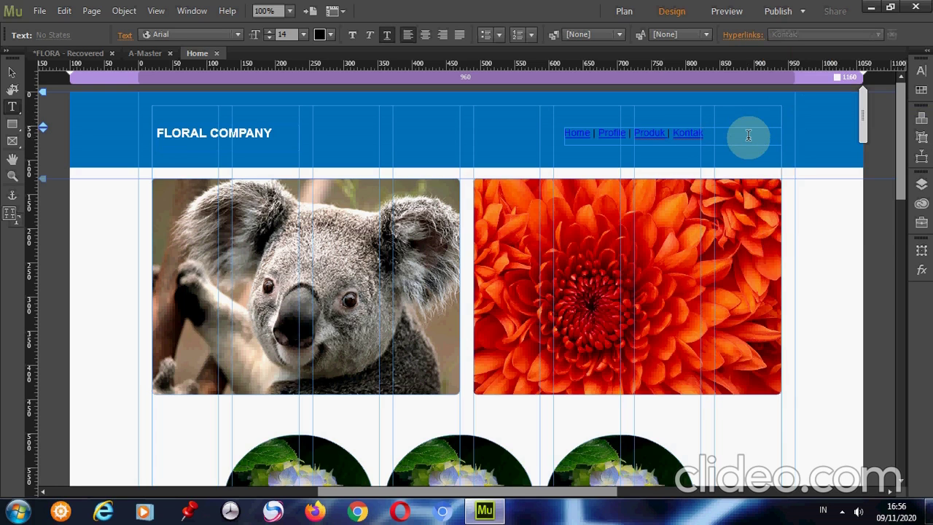
# Set the Normal colour of the default hyperlink style to white (FFFFFF) in the site properties
pyautogui.click(692, 133)
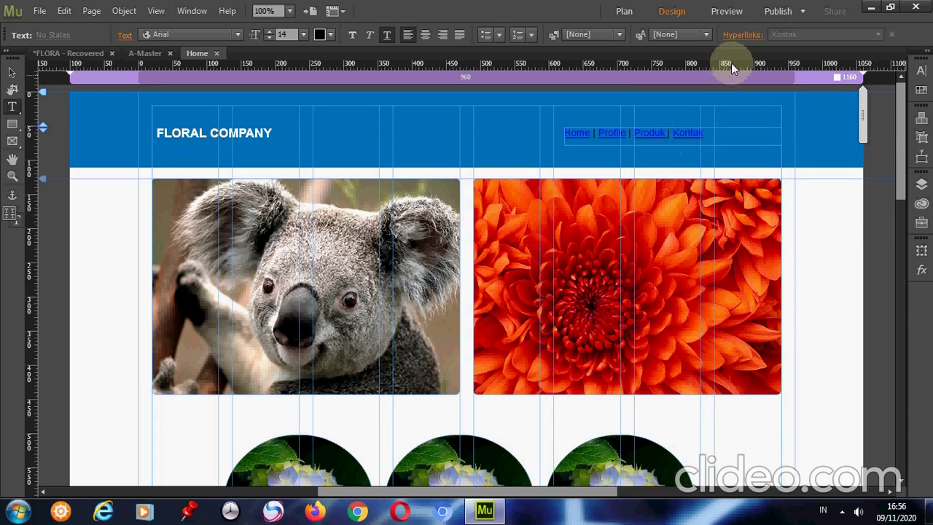
pyautogui.click(742, 38)
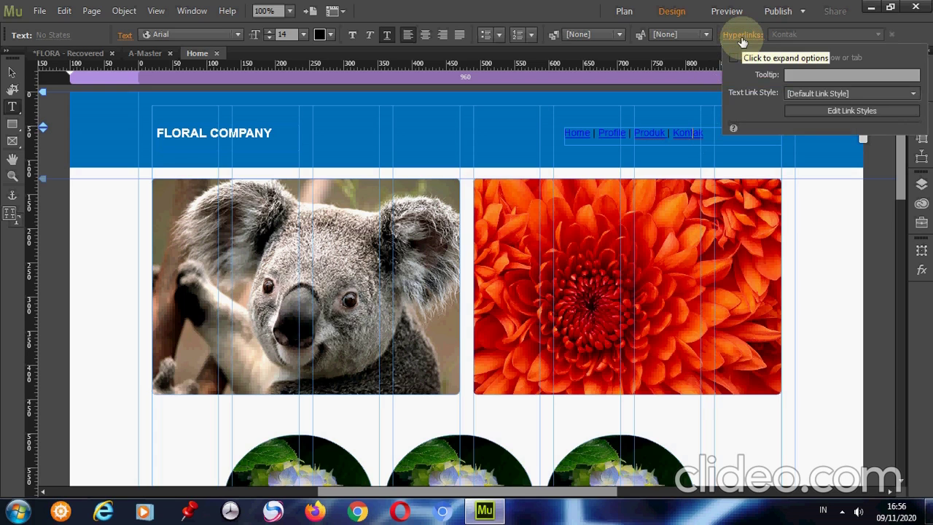
pyautogui.click(806, 97)
pyautogui.click(769, 113)
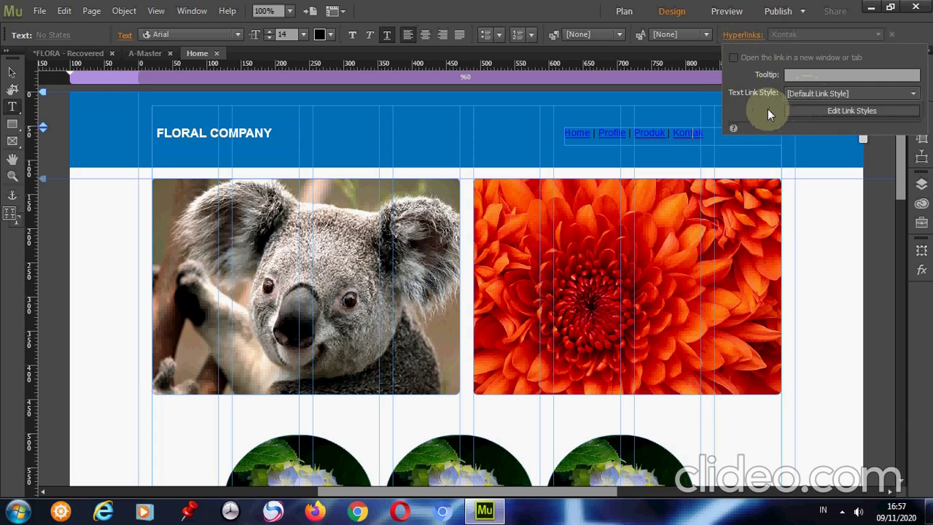
pyautogui.click(807, 113)
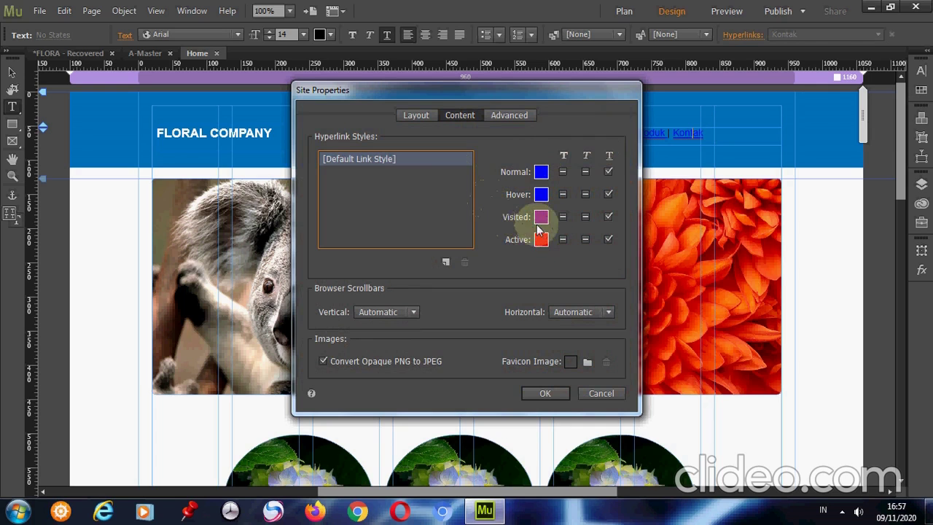
pyautogui.click(541, 173)
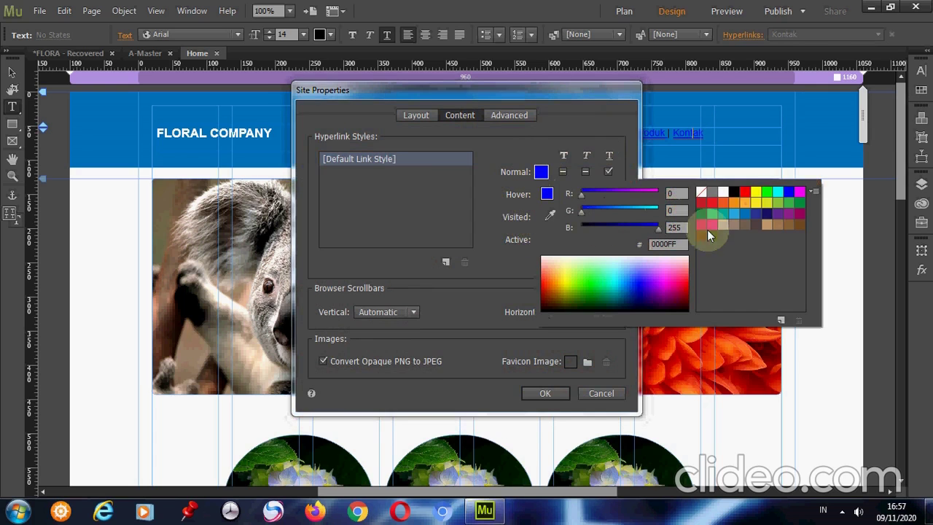
pyautogui.click(725, 194)
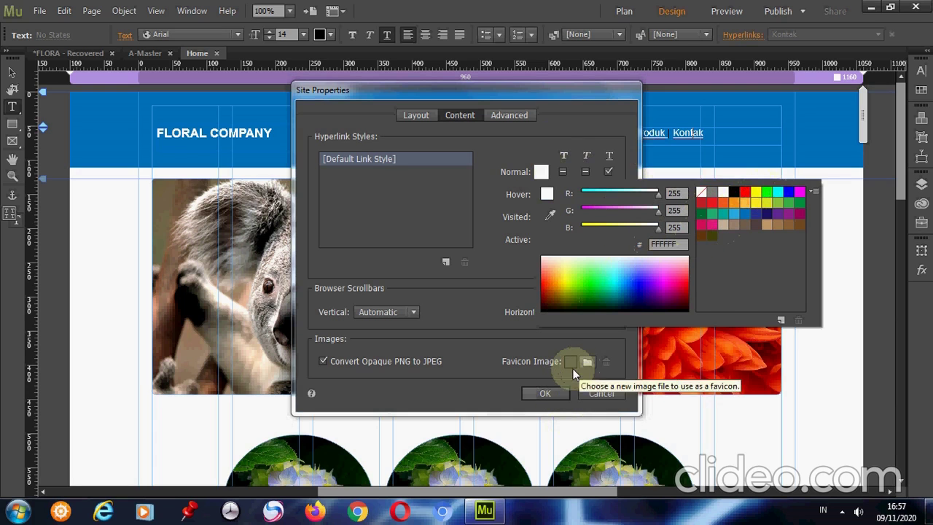
pyautogui.click(548, 394)
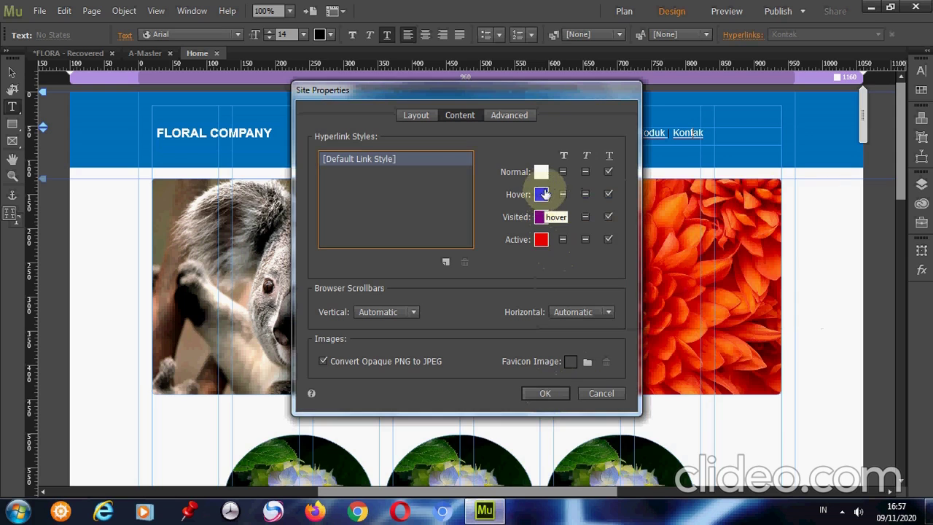
# Set the Active colour of the default hyperlink style to green and apply the site properties
pyautogui.click(541, 242)
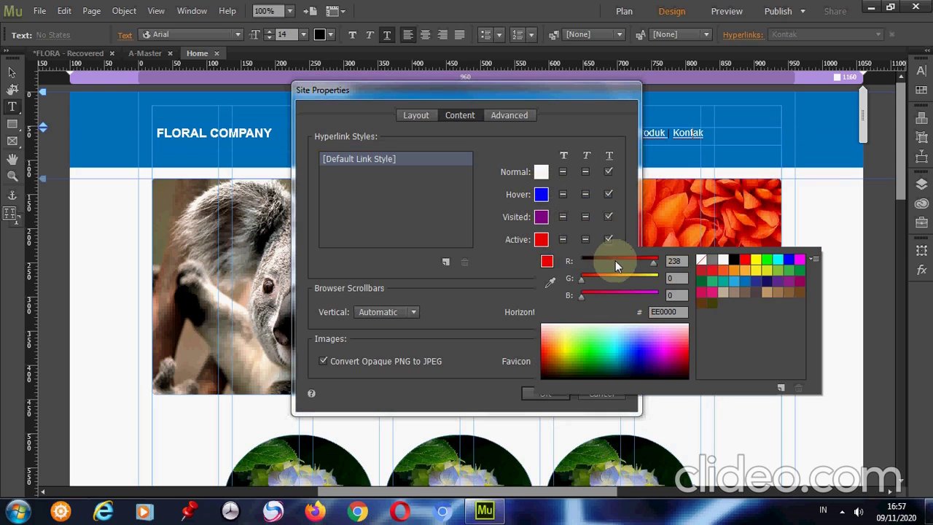
pyautogui.click(765, 261)
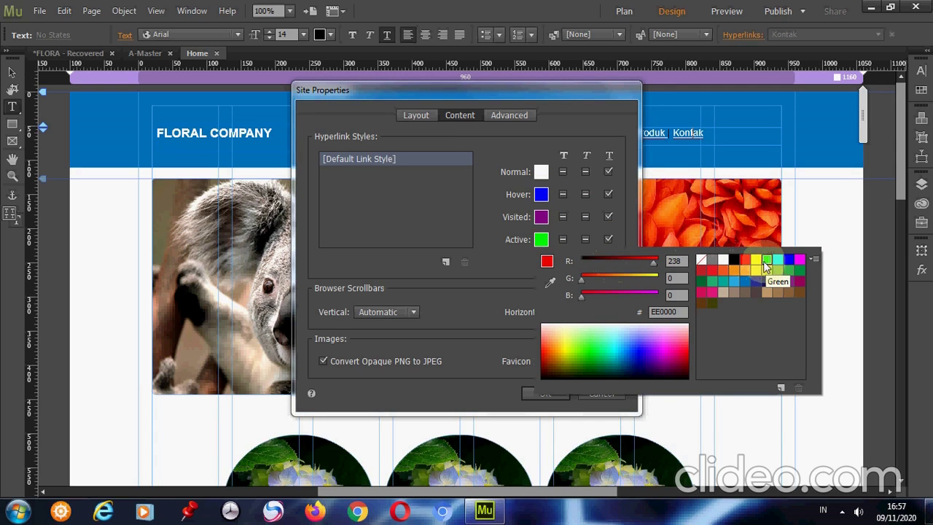
pyautogui.click(479, 180)
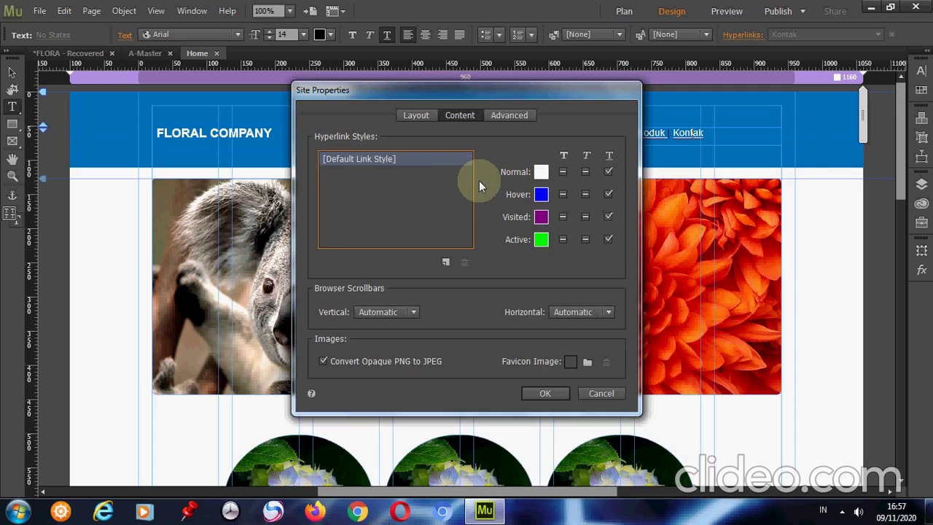
pyautogui.click(545, 393)
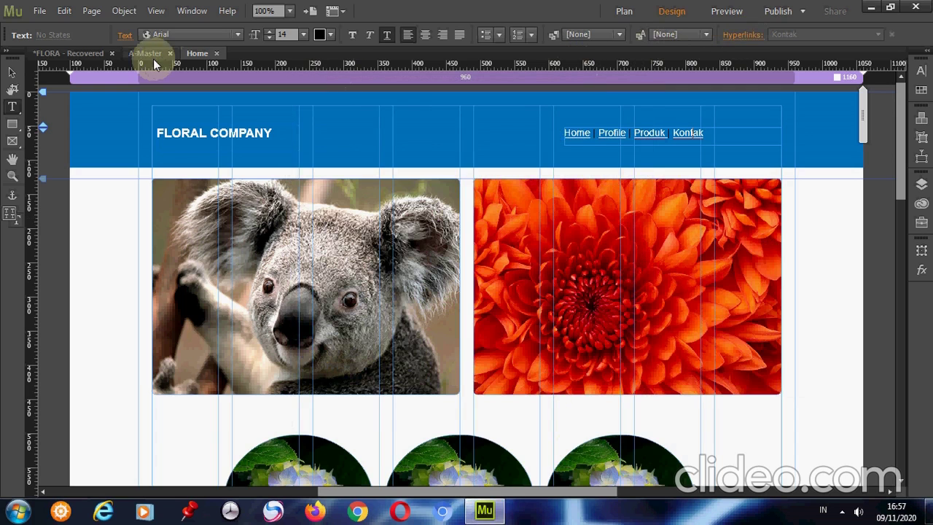
# Copy the header menu text frame from the Home page and paste it in place on the Profile page
pyautogui.click(13, 73)
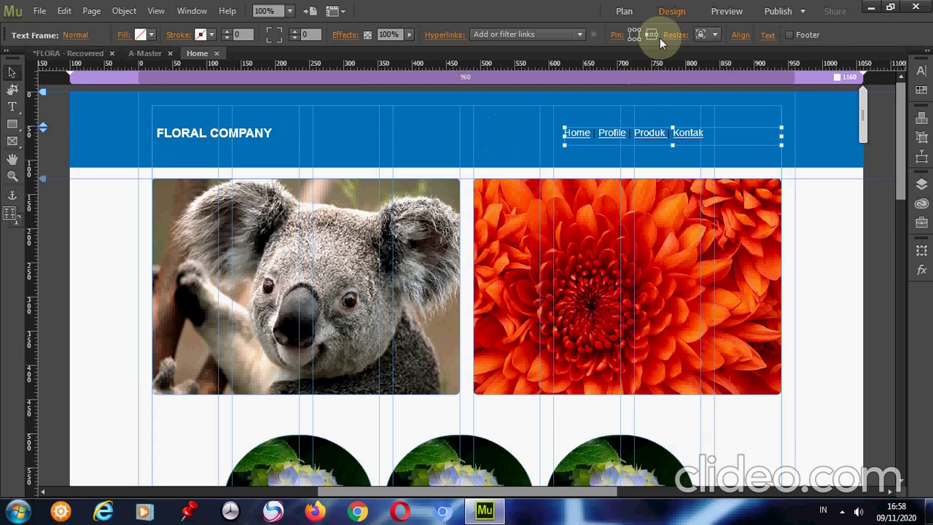
pyautogui.click(624, 13)
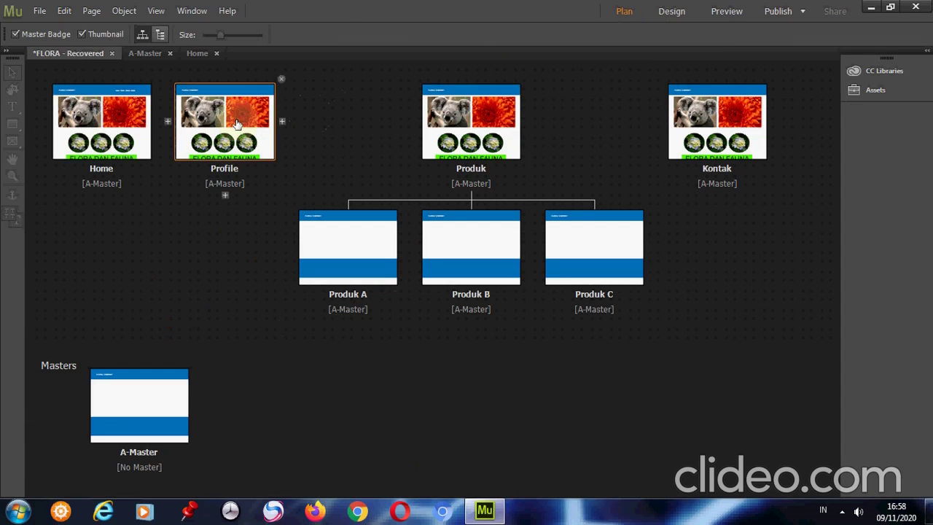
pyautogui.doubleClick(237, 122)
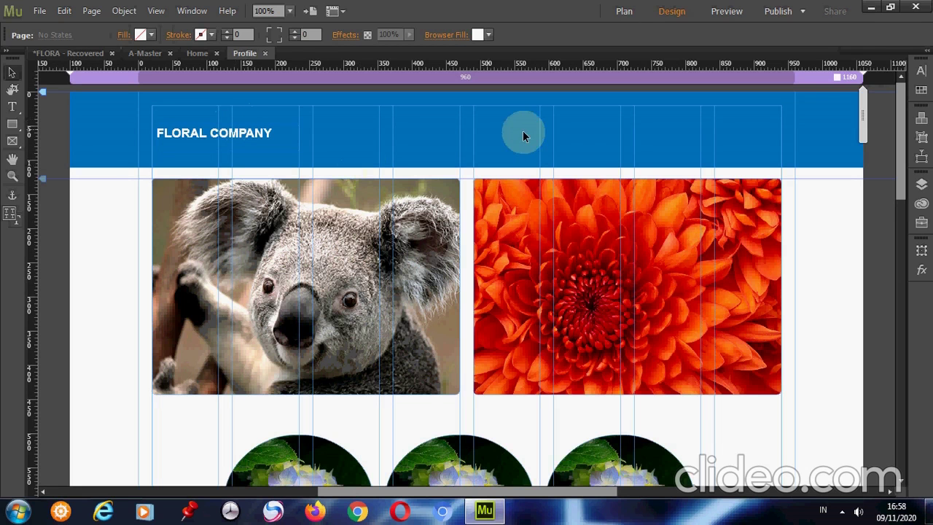
pyautogui.rightClick(597, 153)
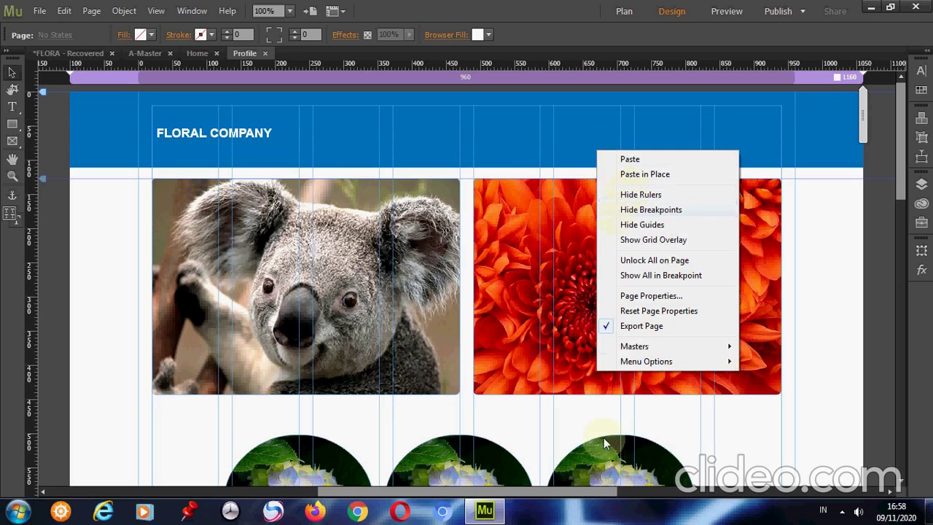
pyautogui.click(651, 174)
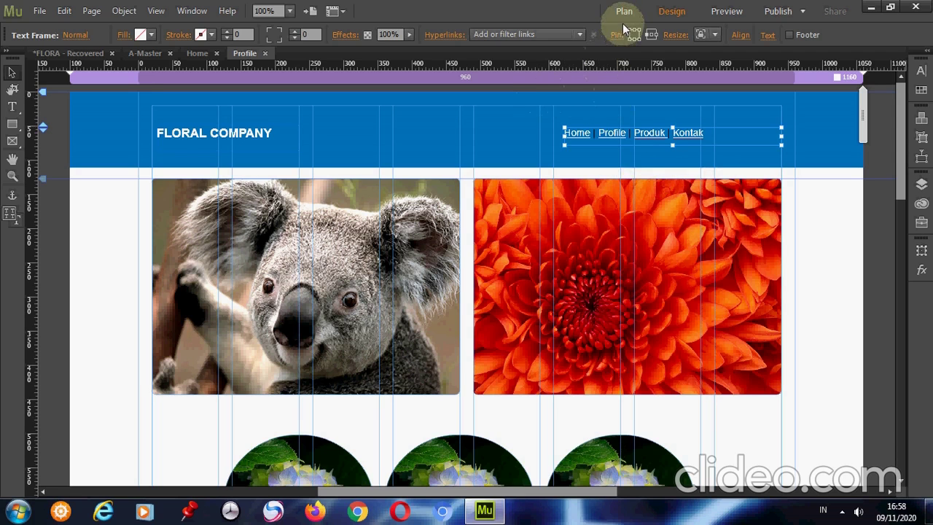
# Preview the Profile page, test the Home and Produk links in the header menu, and return to the design view
pyautogui.click(724, 12)
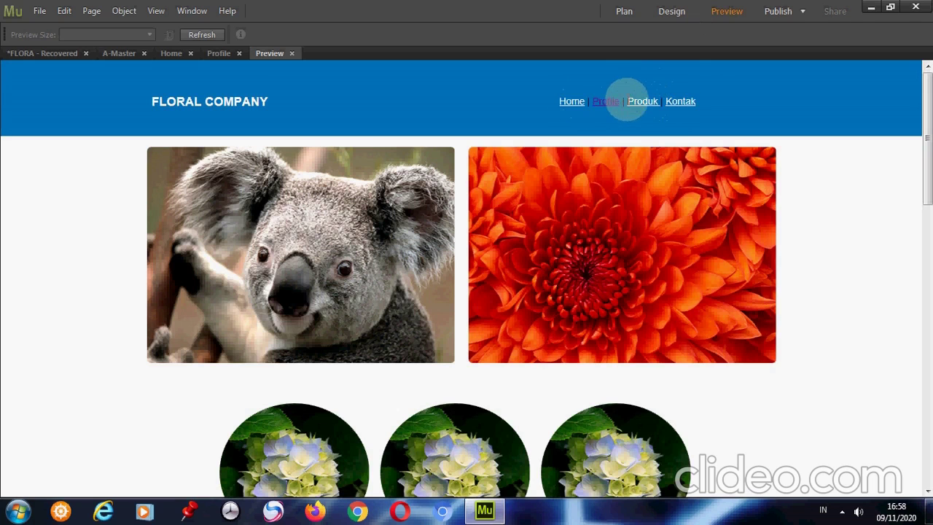
pyautogui.click(572, 102)
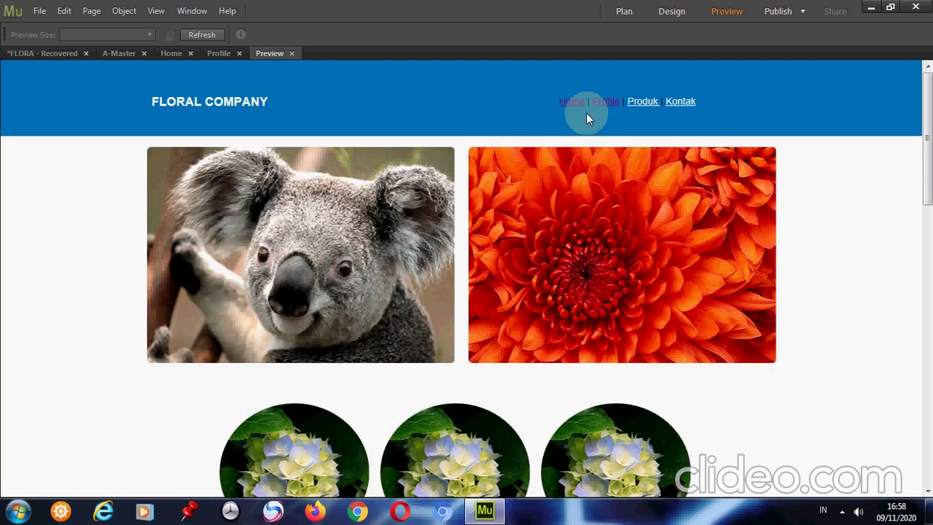
pyautogui.click(644, 109)
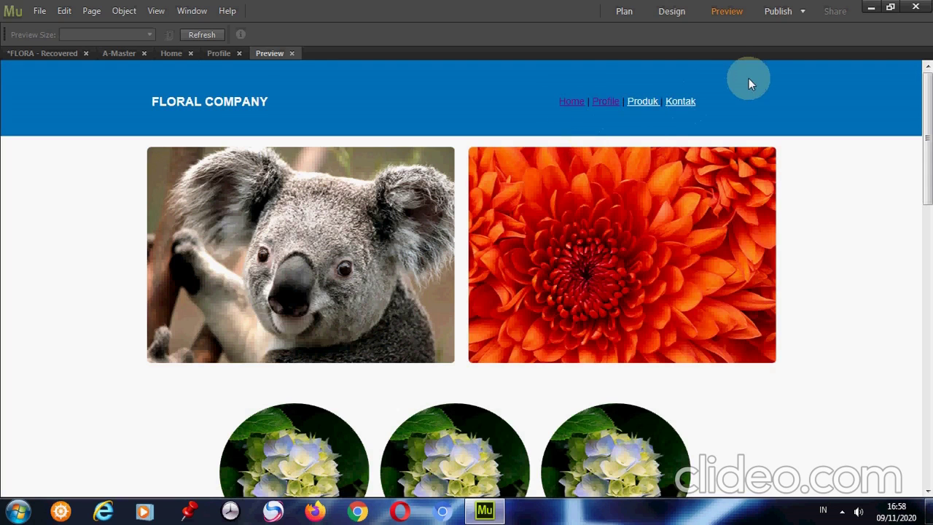
pyautogui.click(672, 14)
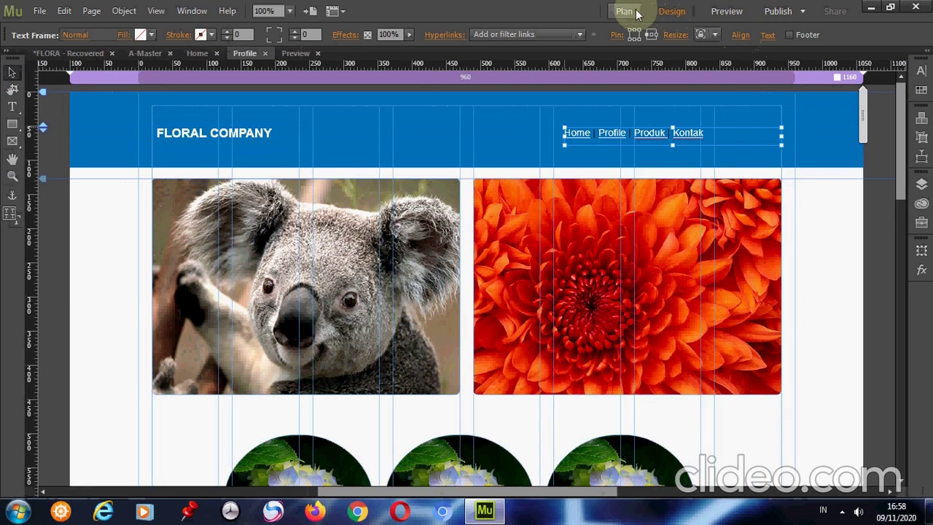
# Reopen the Home page and review the Home link's hyperlink style and the advanced site properties without applying changes
pyautogui.click(634, 13)
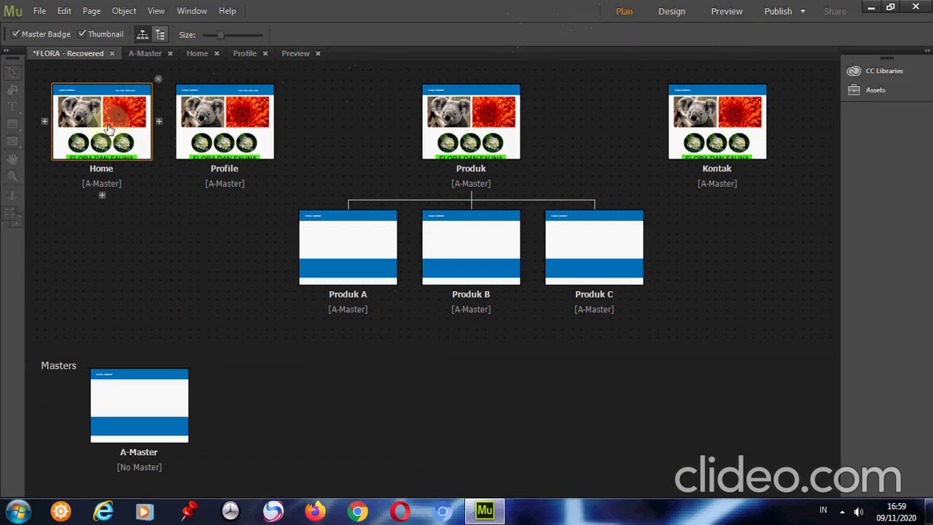
pyautogui.doubleClick(108, 129)
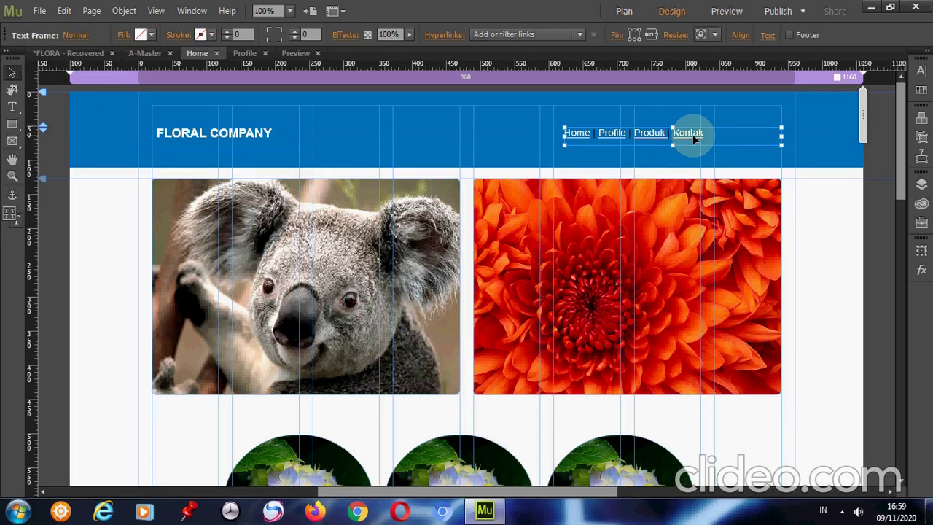
pyautogui.doubleClick(578, 133)
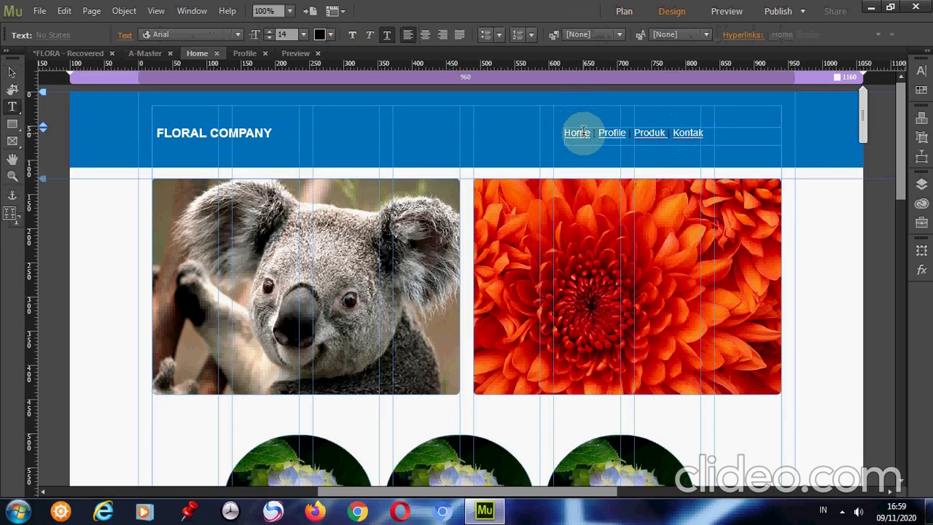
pyautogui.tripleClick(584, 132)
pyautogui.click(584, 132)
pyautogui.doubleClick(577, 133)
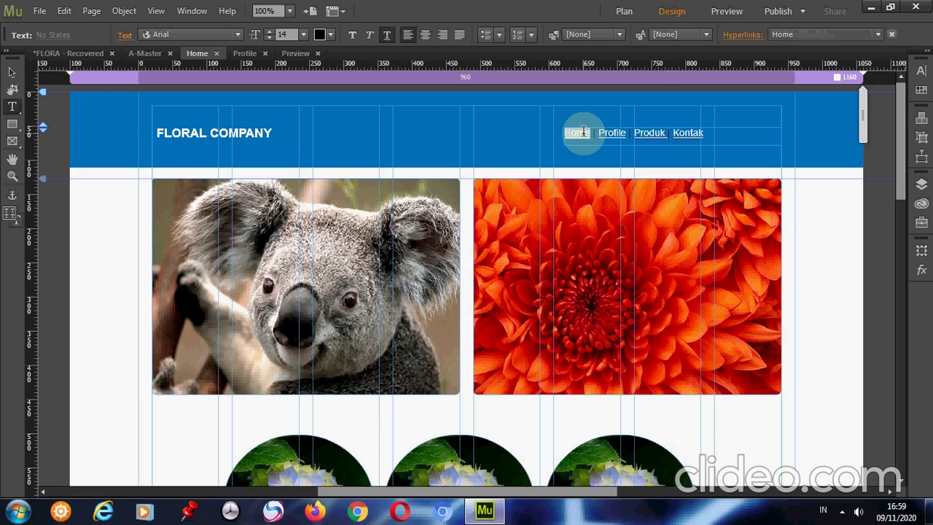
pyautogui.click(730, 40)
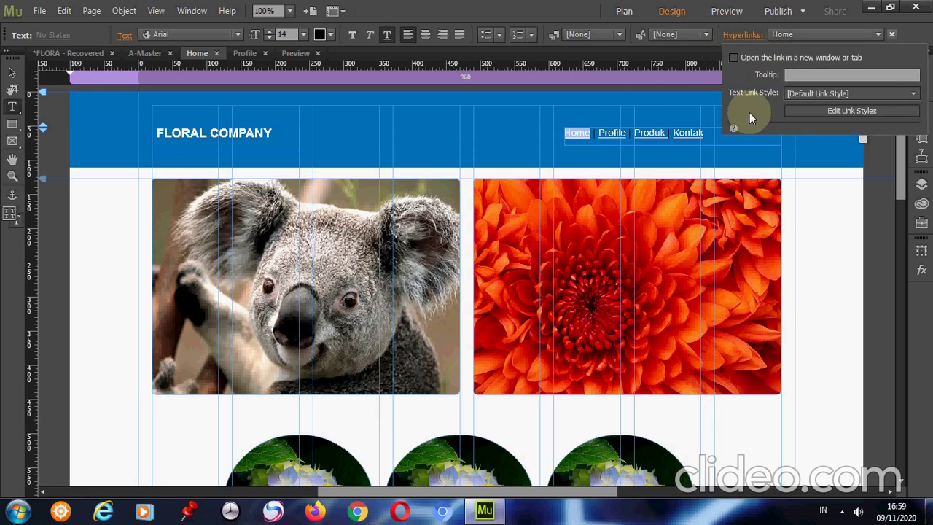
pyautogui.click(794, 113)
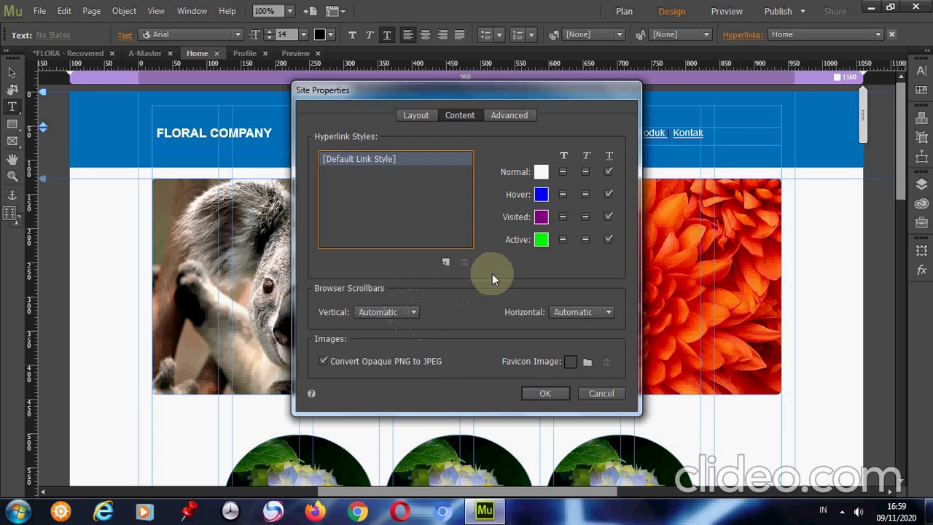
pyautogui.click(513, 116)
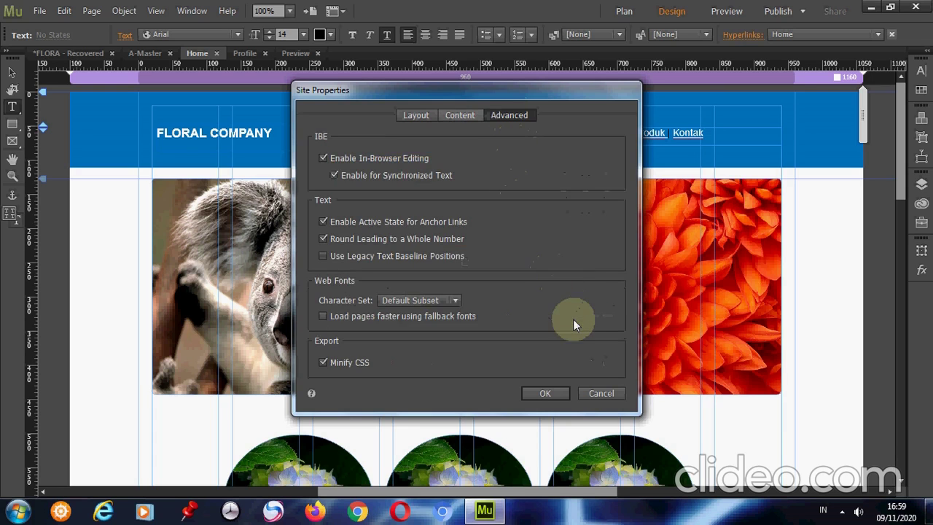
pyautogui.click(597, 394)
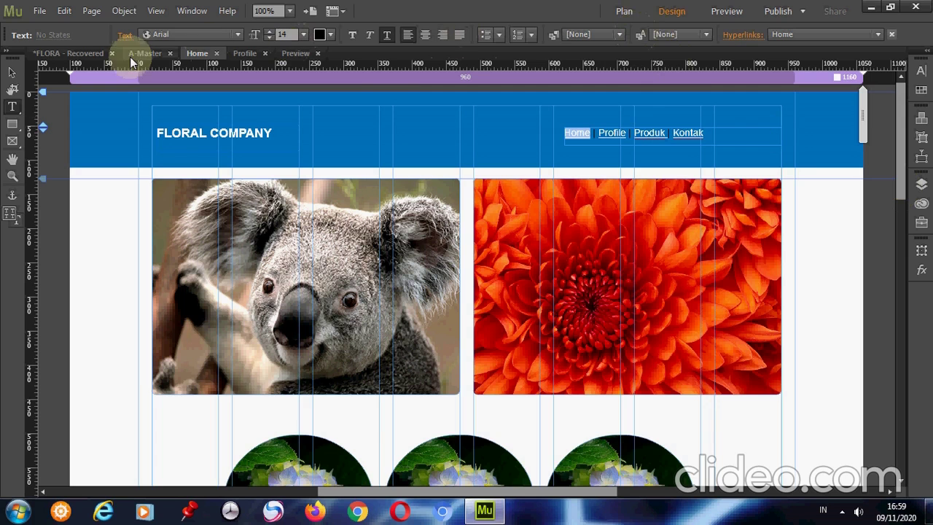
pyautogui.click(11, 72)
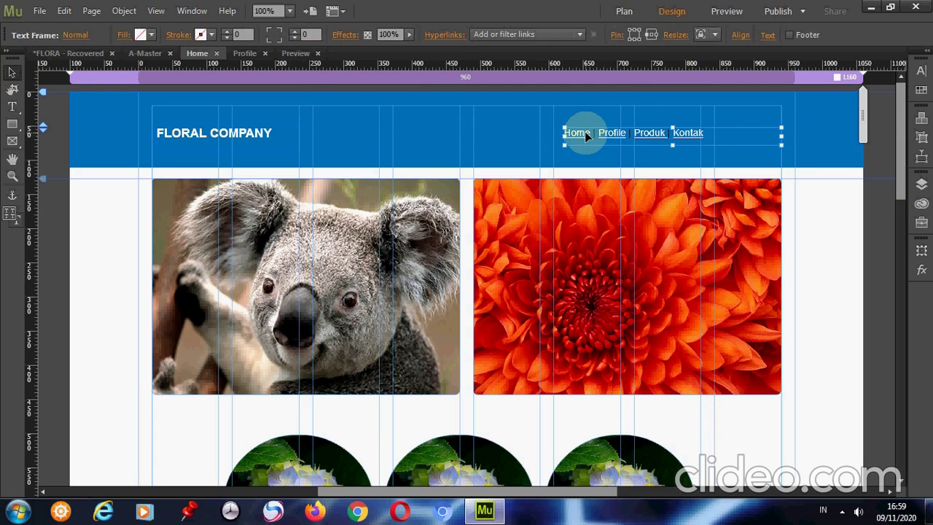
# Move the text link menu up in the Home page header and place a horizontal Menu widget beneath it
pyautogui.moveTo(586, 136); pyautogui.dragTo(584, 122)
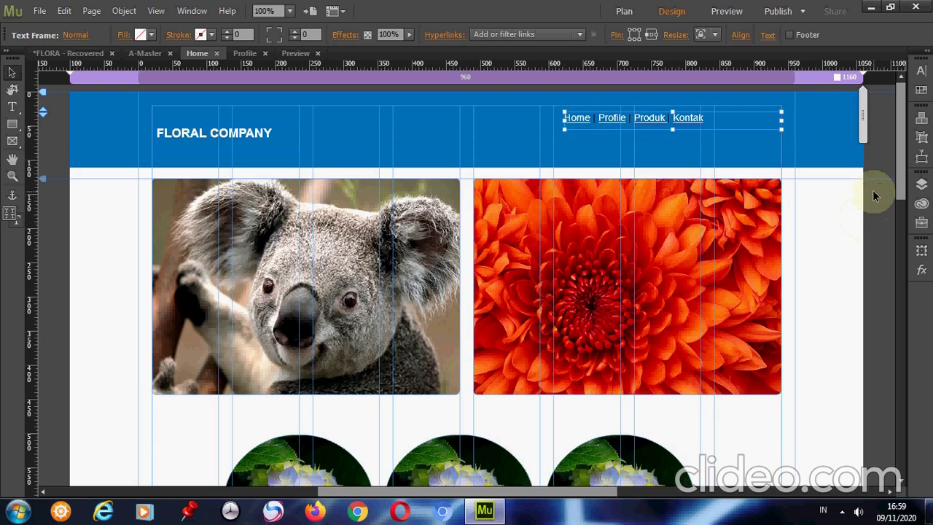
pyautogui.click(918, 122)
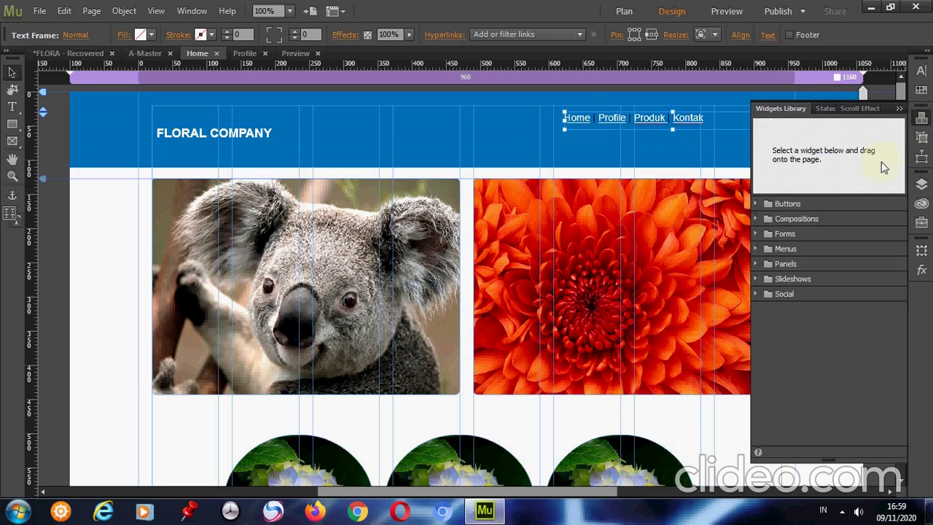
pyautogui.click(757, 249)
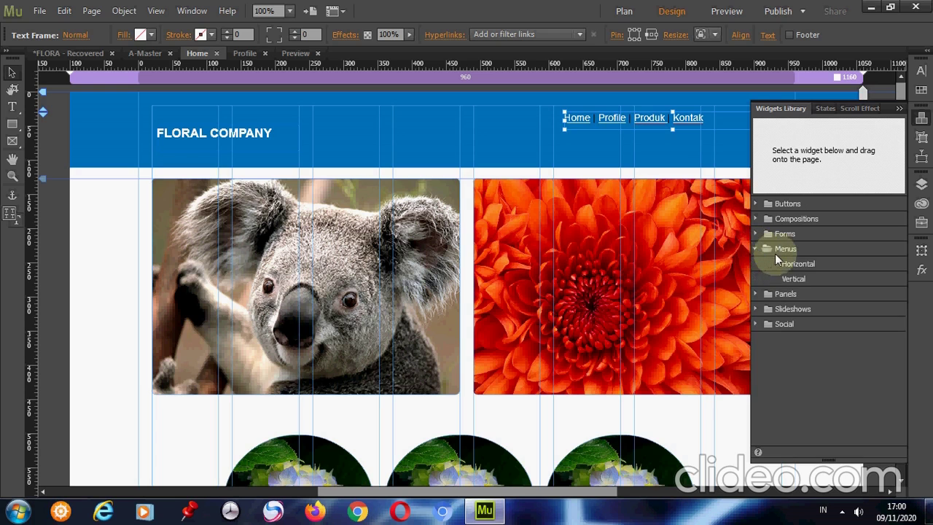
pyautogui.click(782, 263)
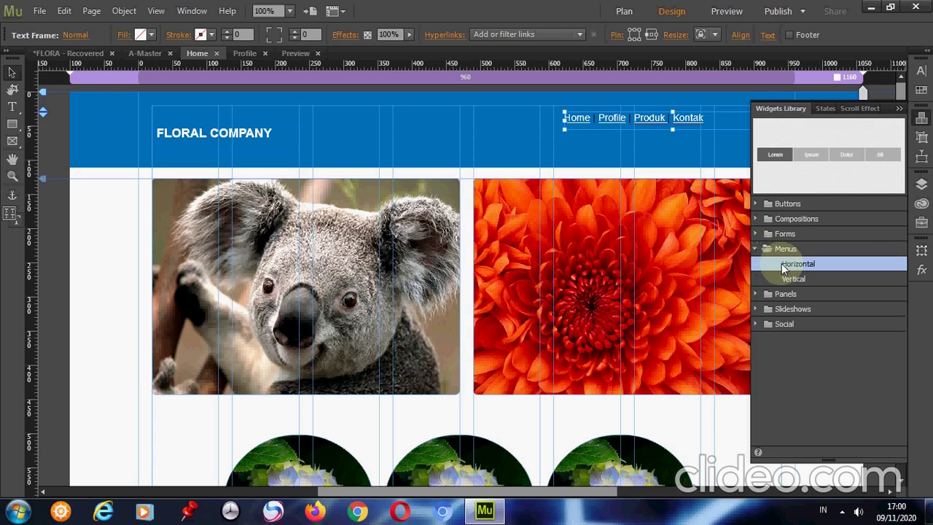
pyautogui.moveTo(781, 263); pyautogui.dragTo(564, 139)
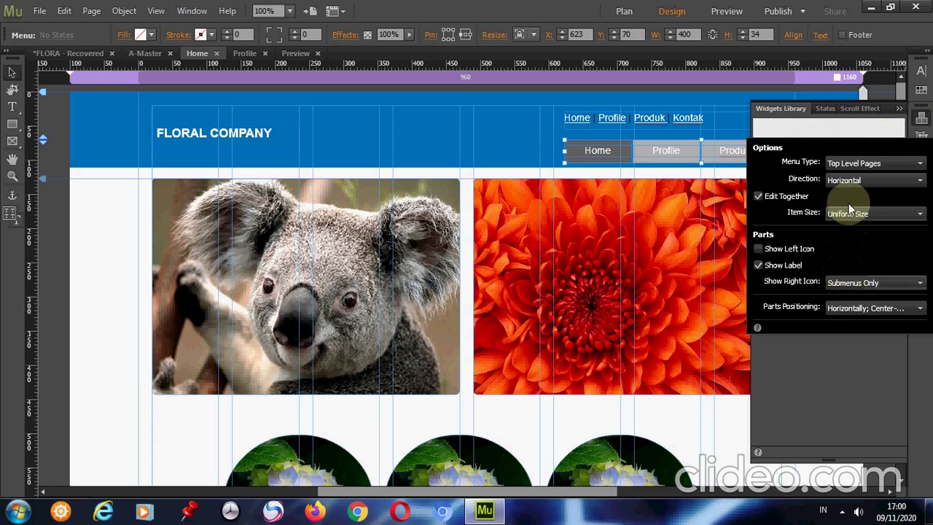
# Set the Menu widget's menu type to All Pages, trying Top Level Pages for comparison, and close the widget library
pyautogui.click(850, 165)
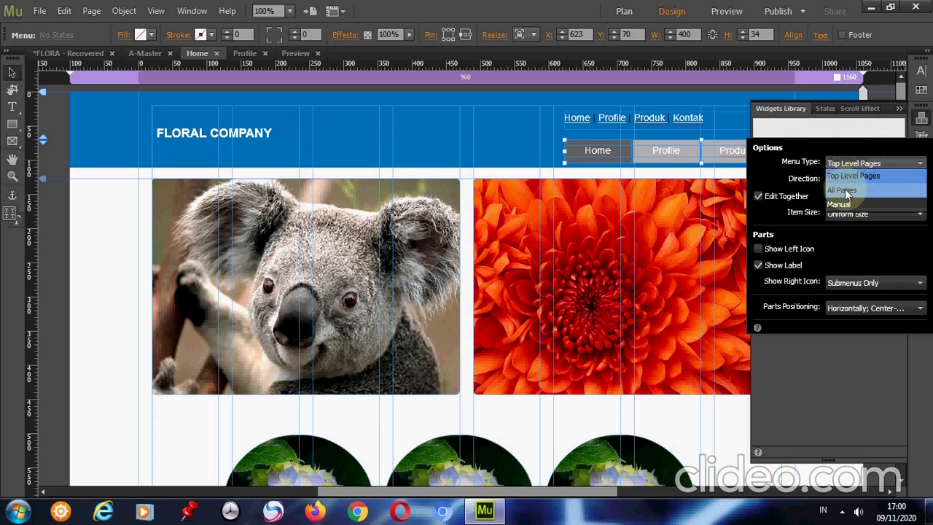
pyautogui.click(845, 189)
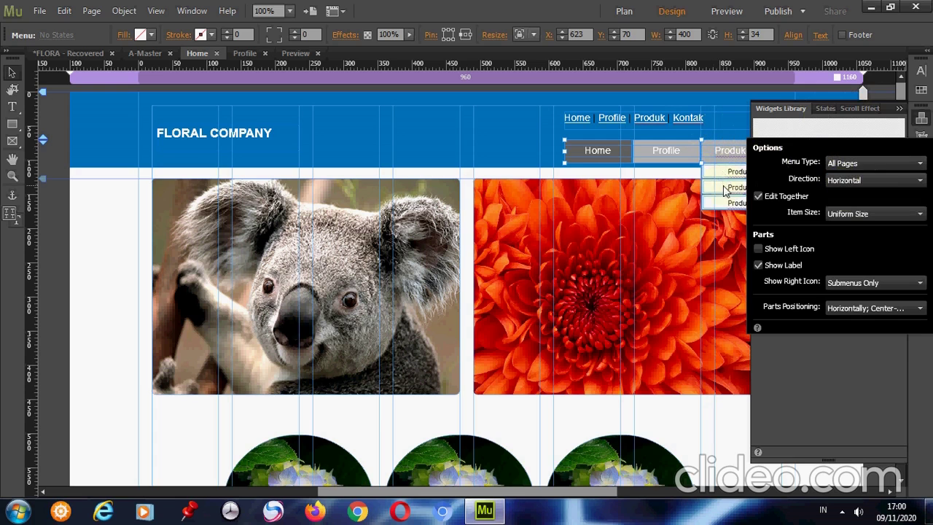
pyautogui.click(836, 163)
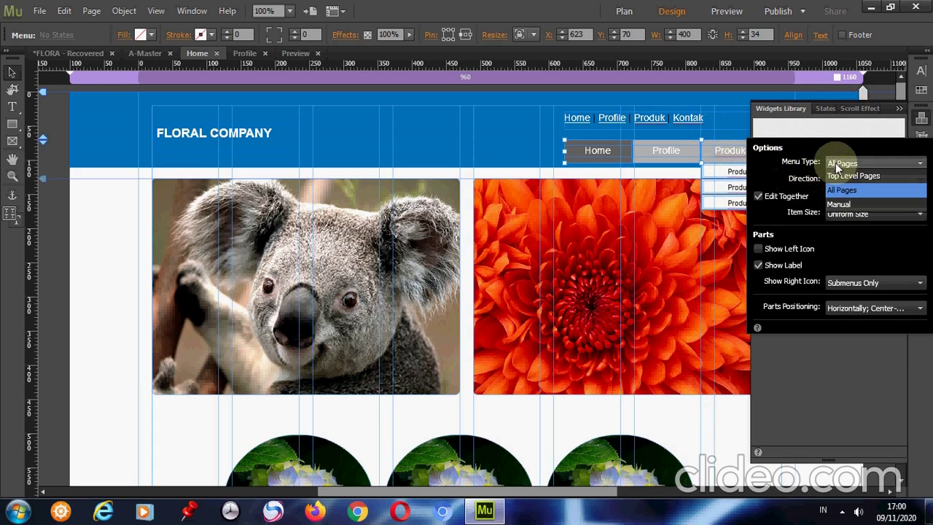
pyautogui.click(840, 177)
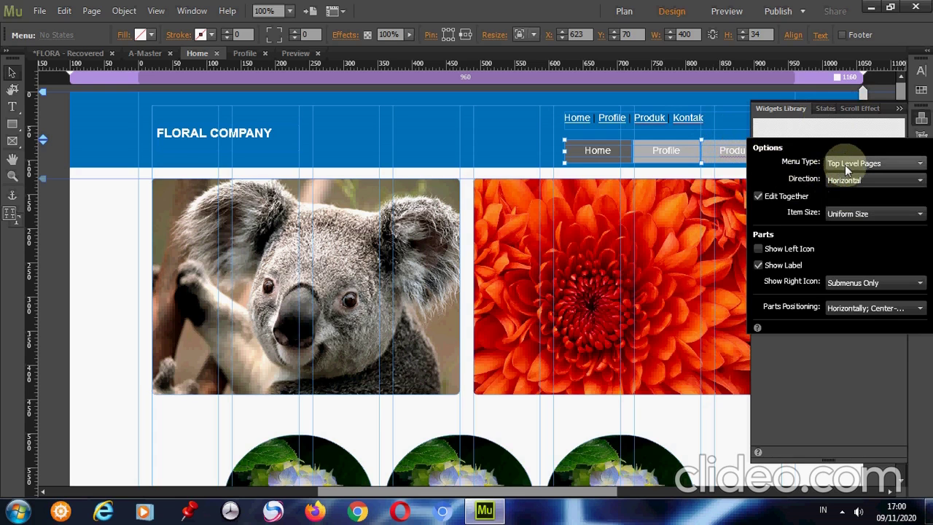
pyautogui.click(847, 169)
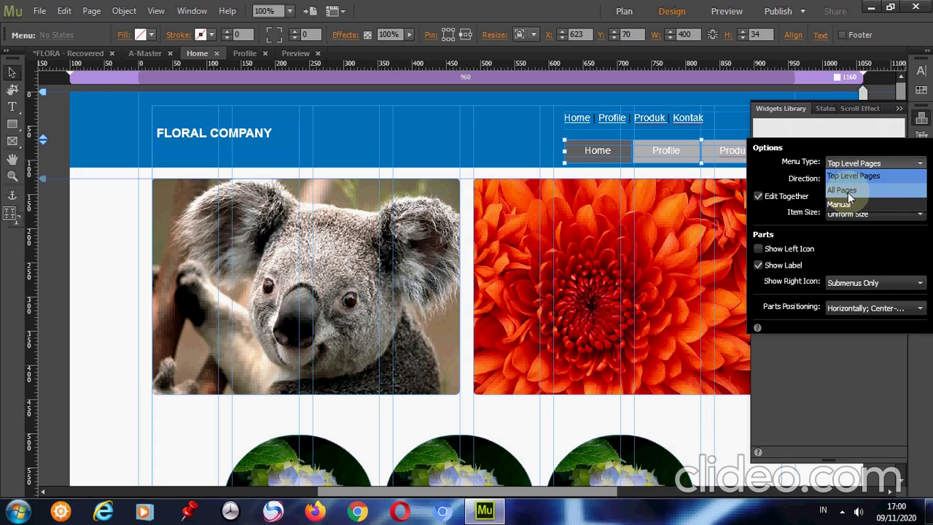
pyautogui.click(848, 193)
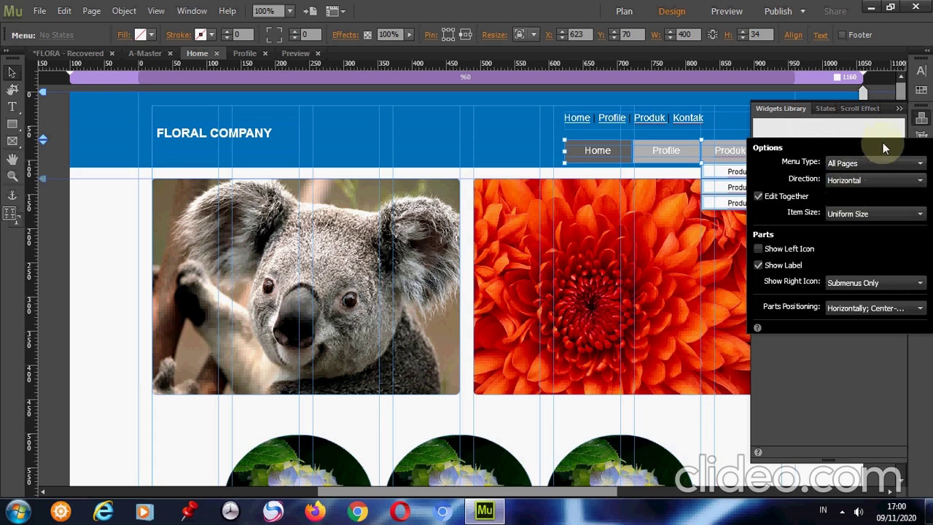
pyautogui.click(901, 111)
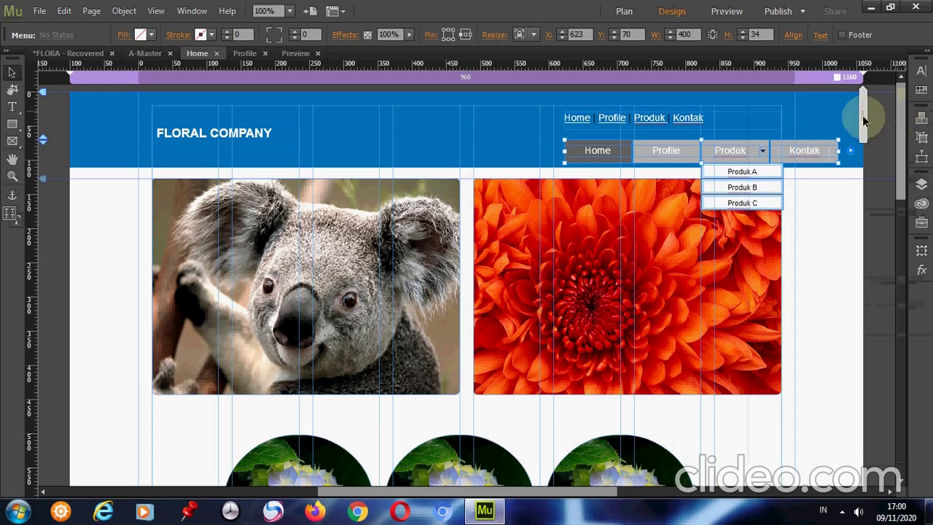
# Reposition the Menu widget inside the Home page's blue header at about X 531, Y 61
pyautogui.click(753, 153)
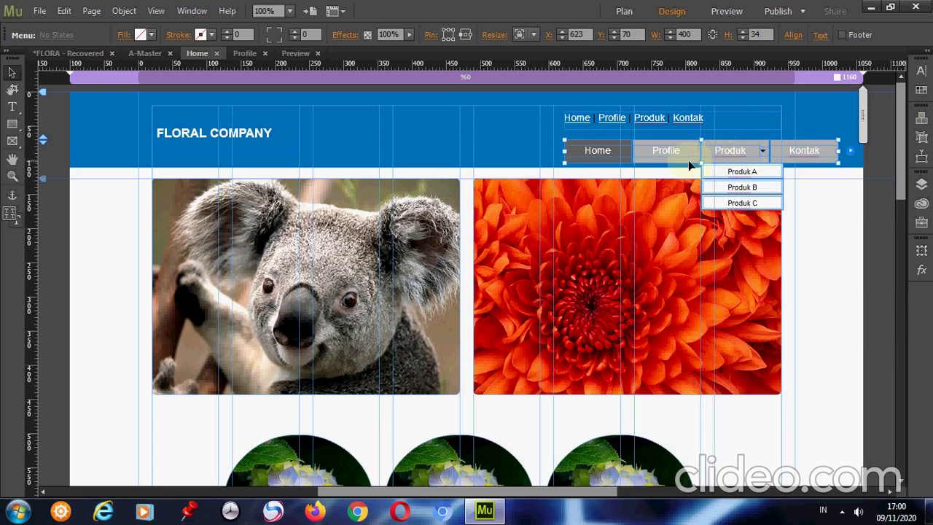
pyautogui.moveTo(685, 154); pyautogui.dragTo(626, 157)
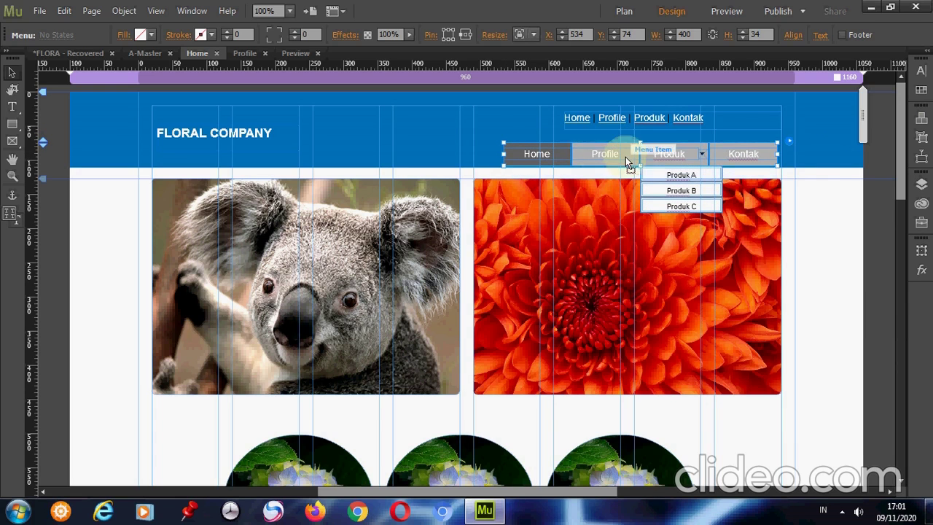
pyautogui.click(522, 128)
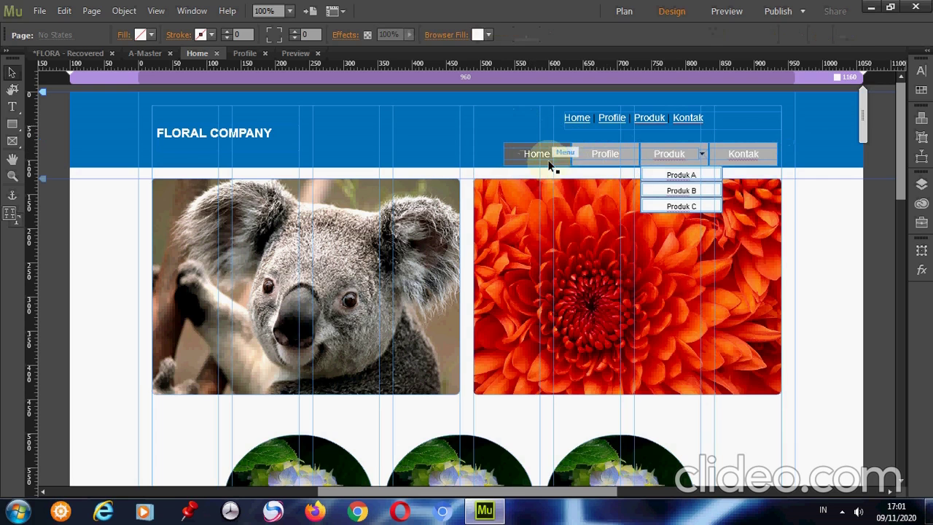
pyautogui.click(598, 151)
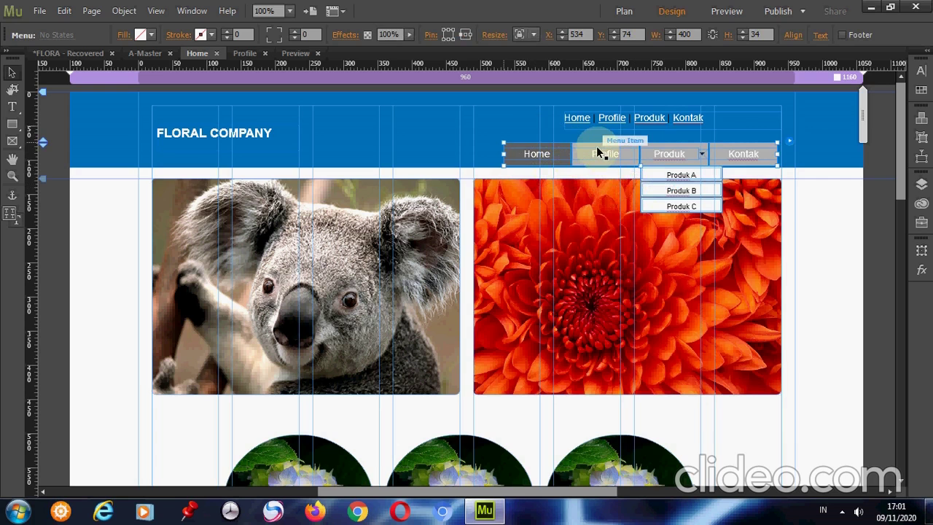
pyautogui.moveTo(598, 152); pyautogui.dragTo(596, 145)
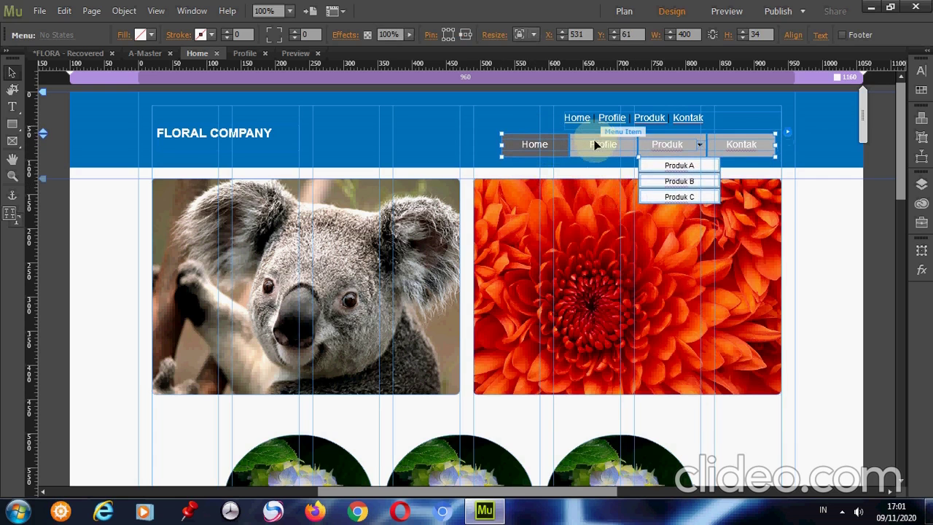
pyautogui.click(533, 145)
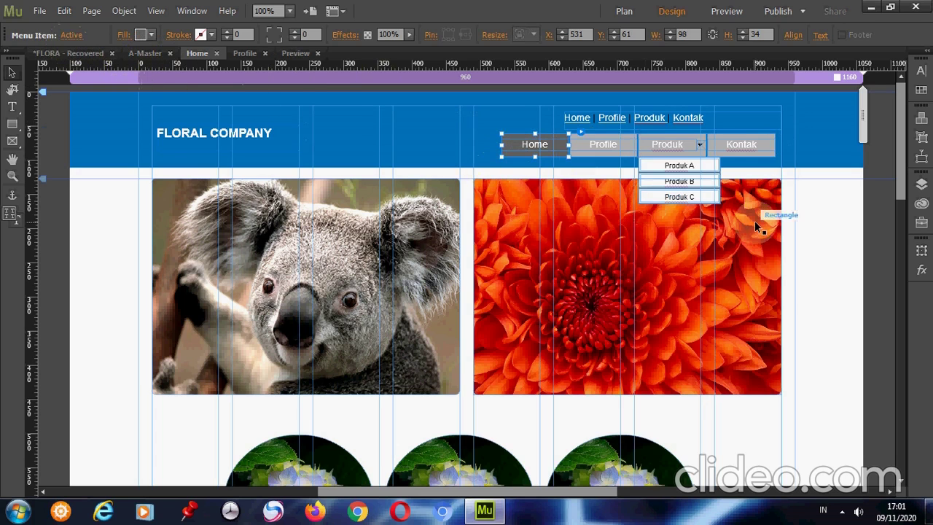
# Copy the whole Menu widget from the Home page header and open the Profile page for editing
pyautogui.click(763, 145)
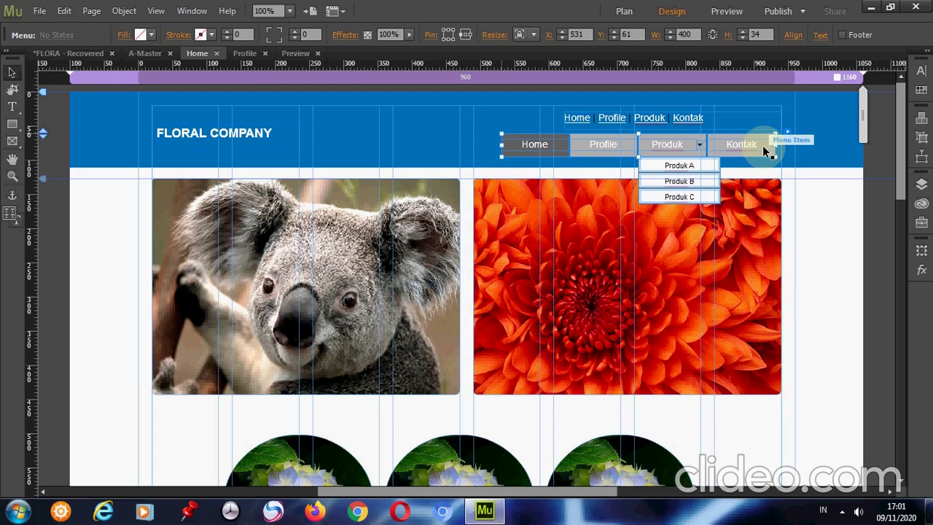
pyautogui.rightClick(764, 150)
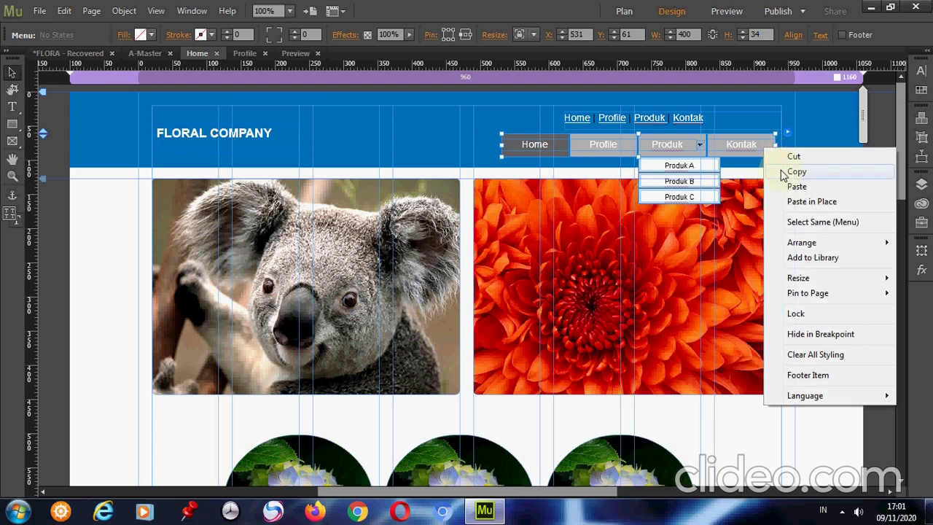
pyautogui.click(781, 172)
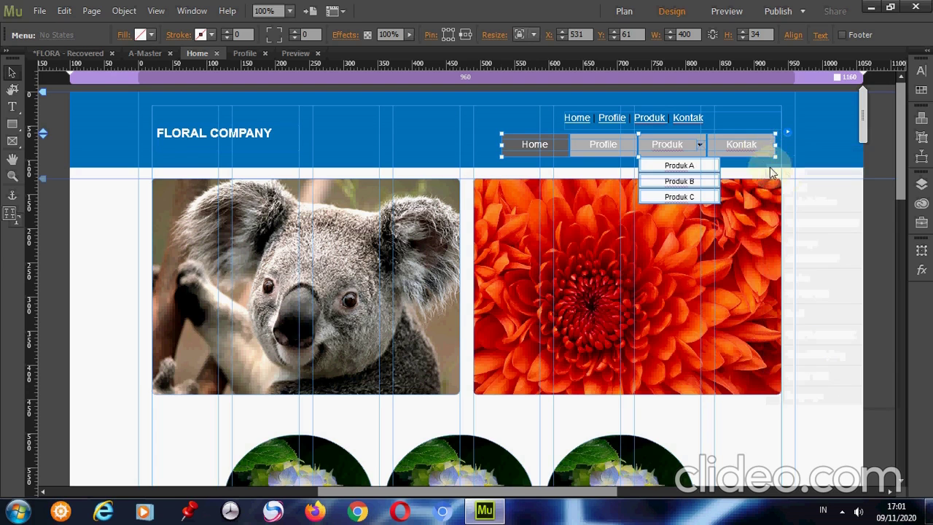
pyautogui.click(625, 11)
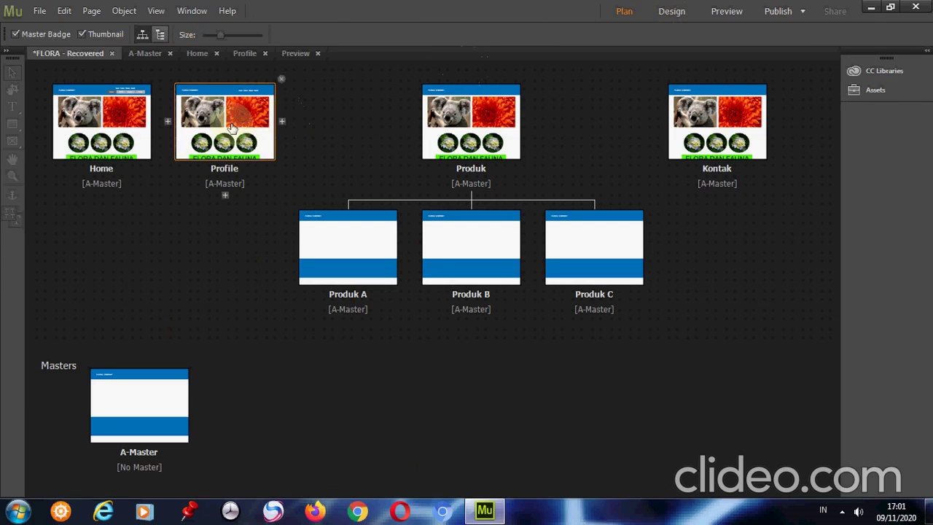
pyautogui.doubleClick(231, 127)
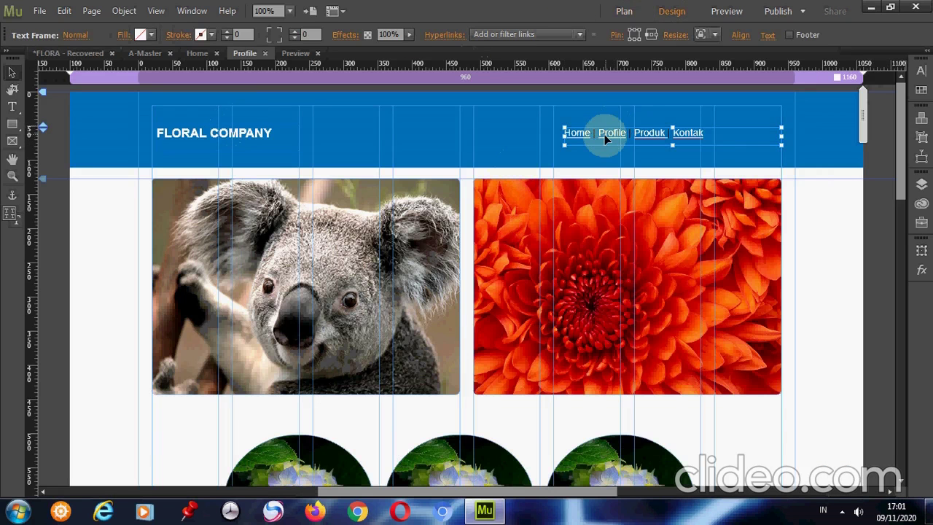
# Move the Profile page's text links up and paste the Menu widget in place beneath them, shifting it to about X 539, Y 67
pyautogui.moveTo(605, 133); pyautogui.dragTo(609, 121)
pyautogui.rightClick(591, 170)
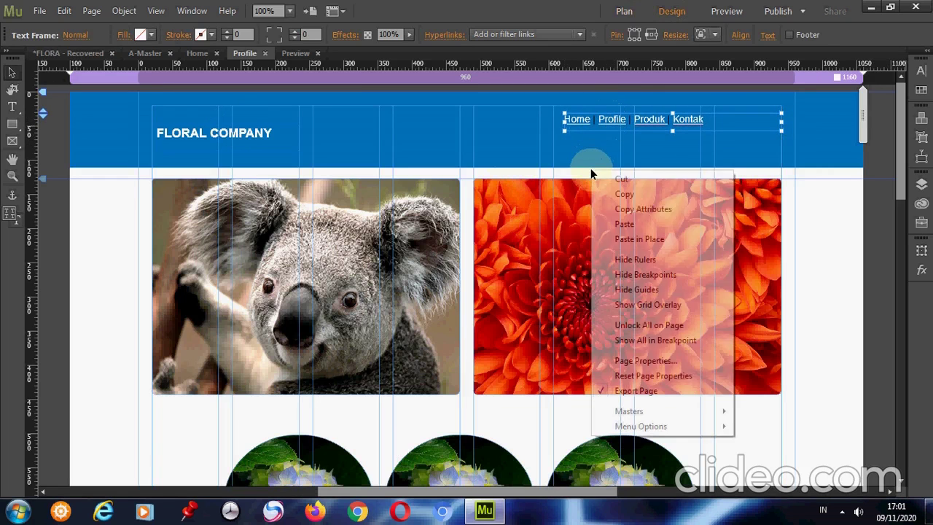
pyautogui.click(621, 239)
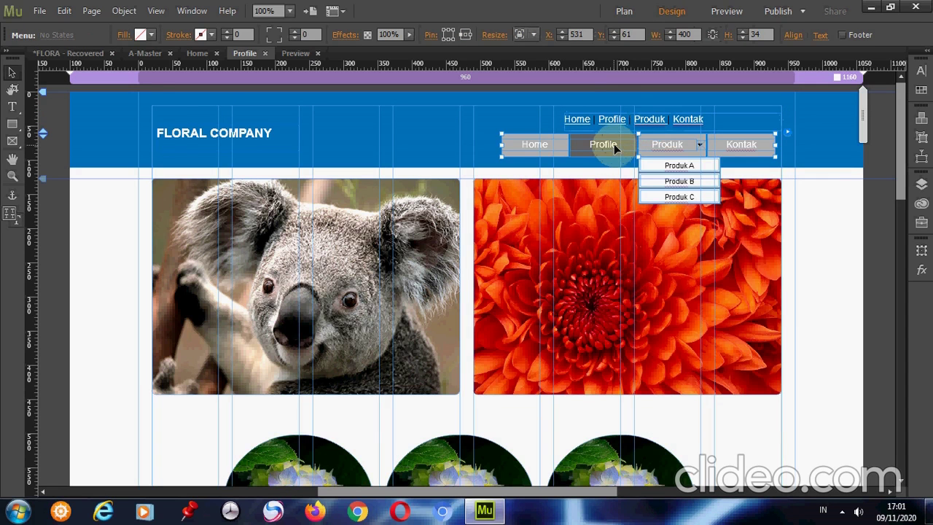
pyautogui.moveTo(614, 150); pyautogui.dragTo(618, 152)
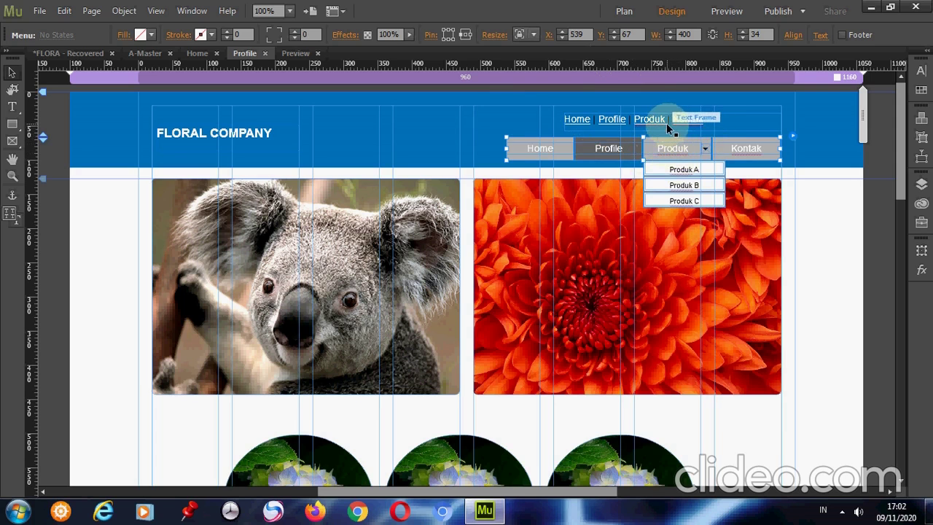
# Reopen the Home page and set the Active state fill of the Home menu item to blue 29ABE2
pyautogui.click(621, 12)
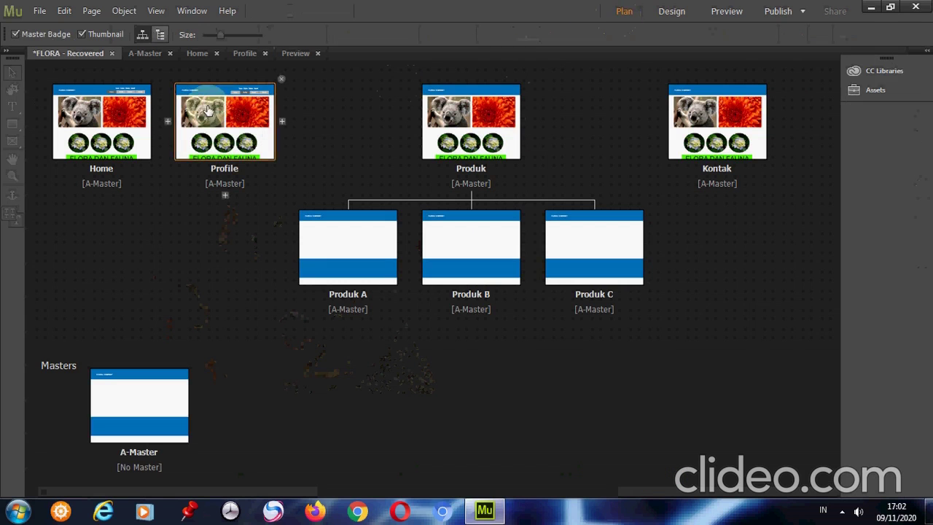
pyautogui.doubleClick(121, 131)
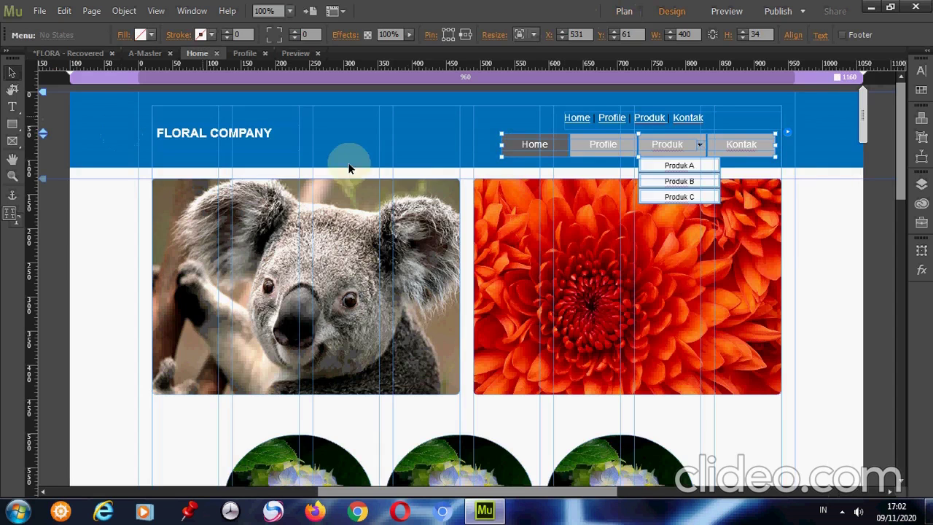
pyautogui.click(518, 146)
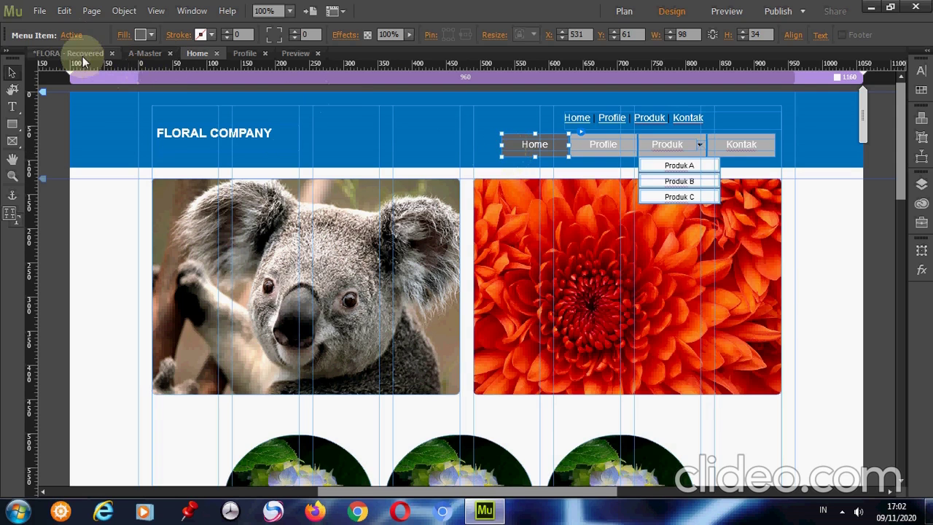
pyautogui.click(71, 36)
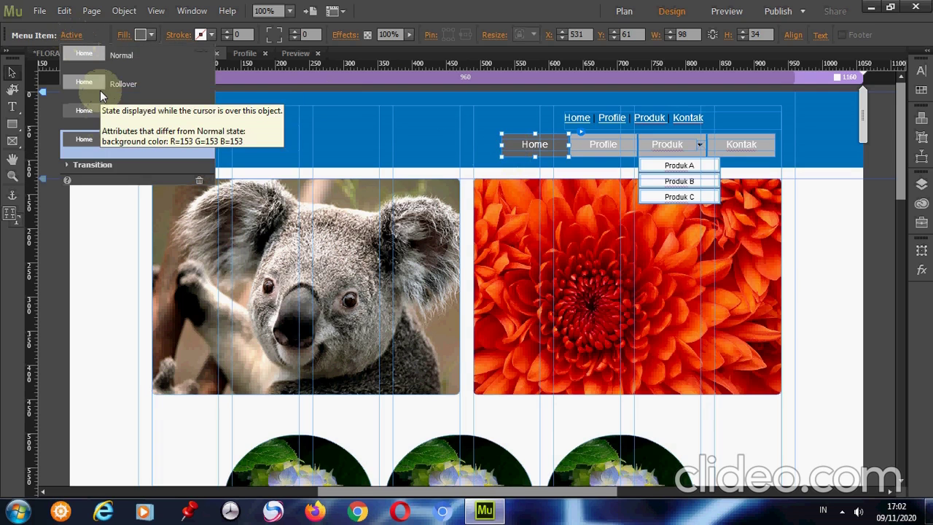
pyautogui.click(141, 35)
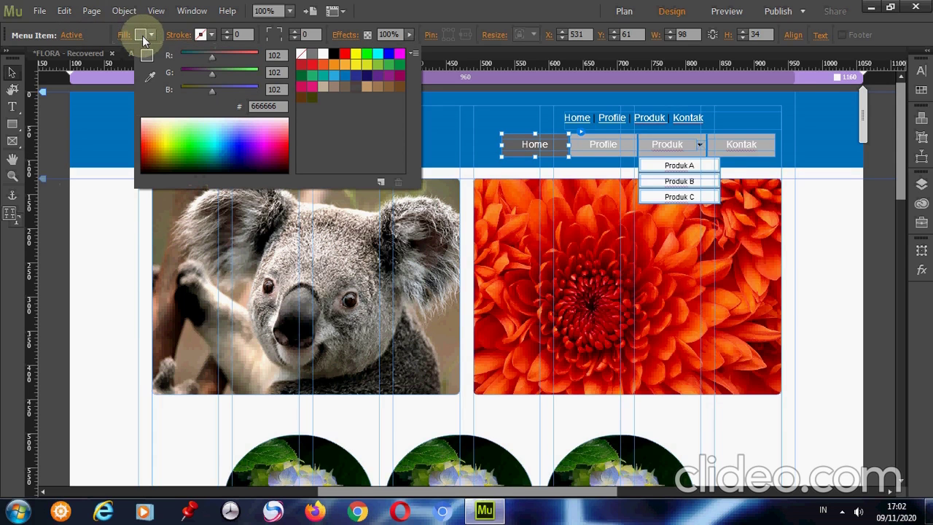
pyautogui.click(333, 77)
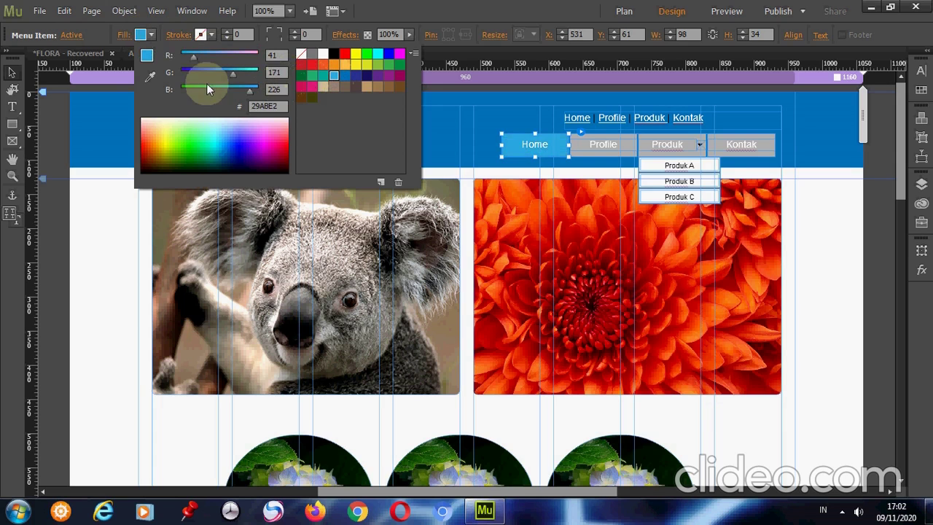
# Set the Rollover state fill of the Home menu item to dark blue 2E3192
pyautogui.click(73, 35)
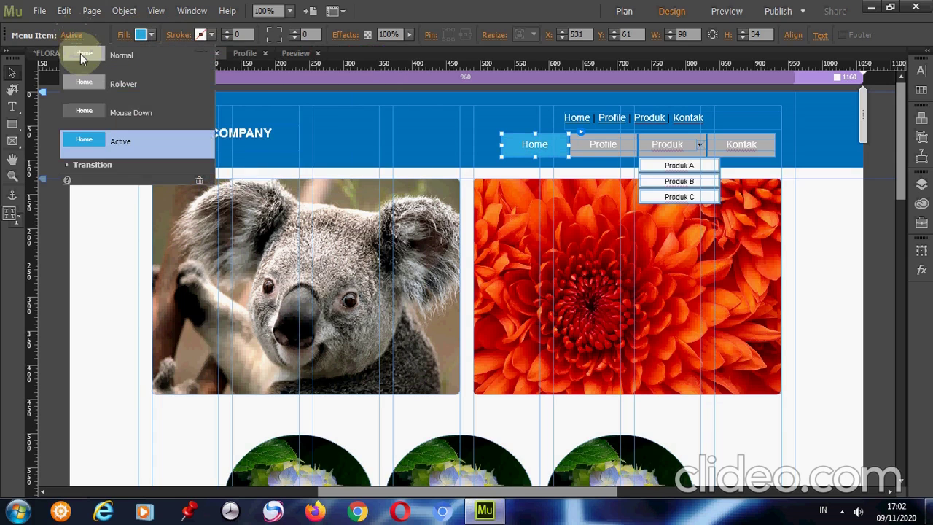
pyautogui.click(88, 83)
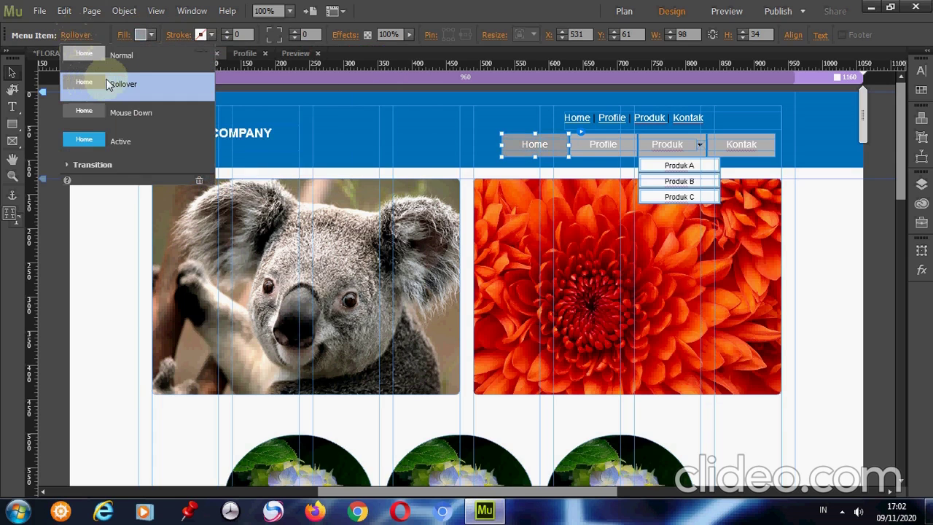
pyautogui.click(140, 34)
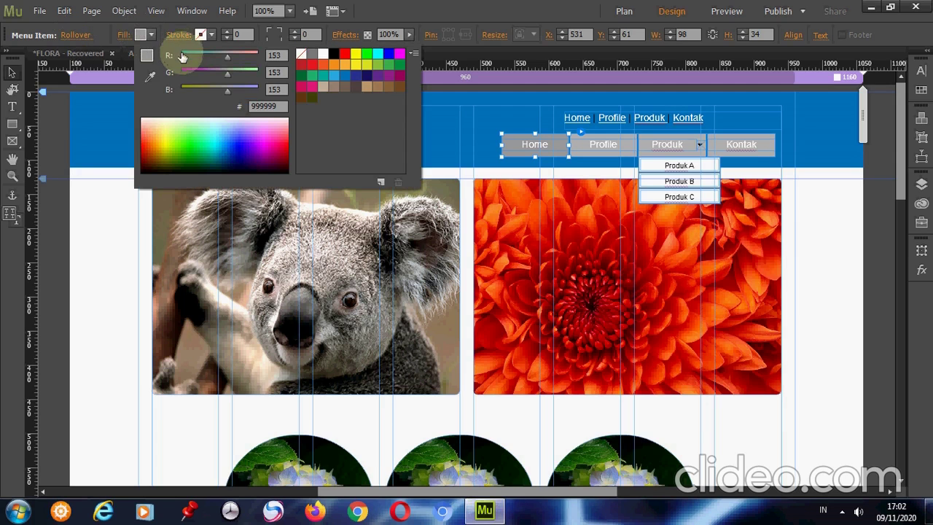
pyautogui.click(357, 78)
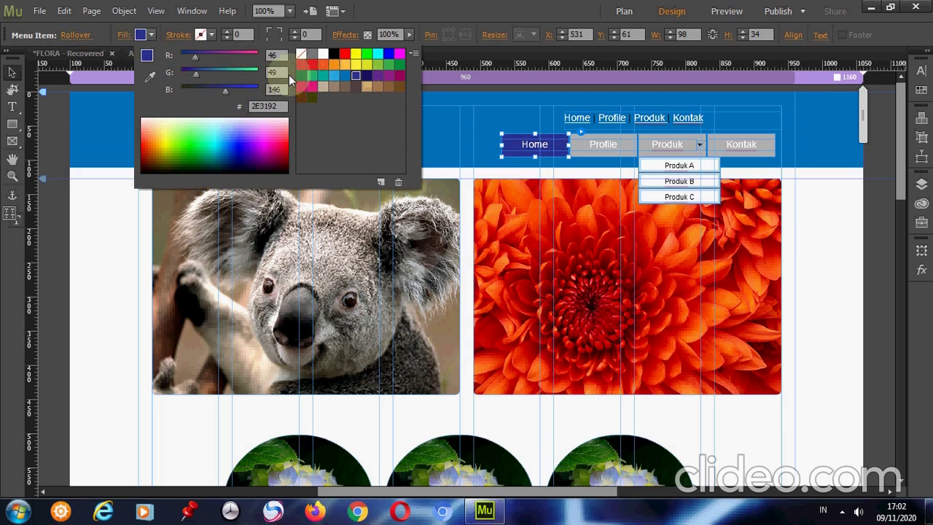
# Set the Home menu item's Normal state fill to blue 29ABE2, then lower its green component slightly
pyautogui.click(69, 36)
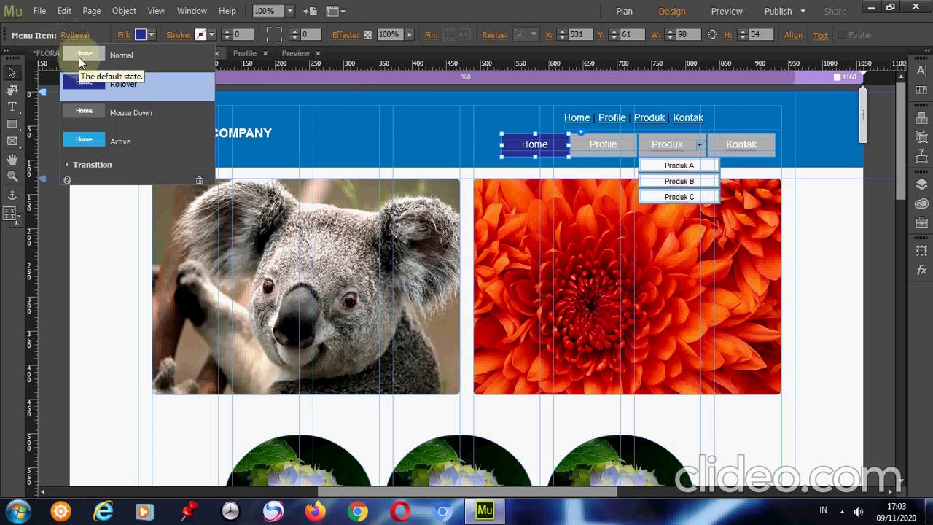
pyautogui.click(79, 57)
pyautogui.click(140, 35)
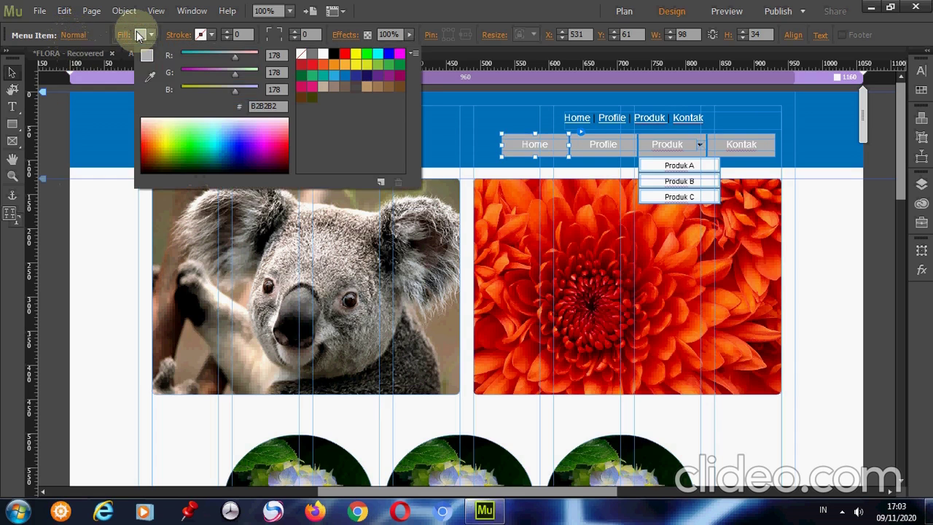
pyautogui.click(325, 76)
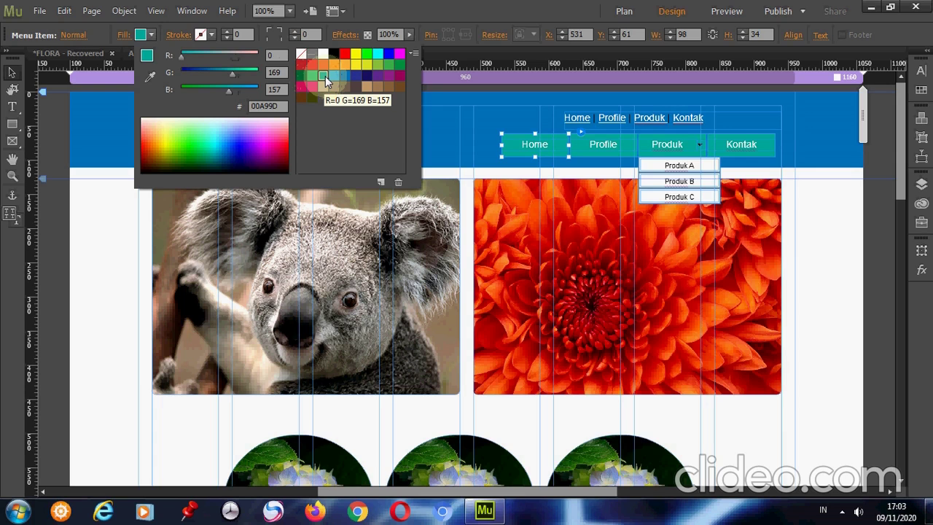
pyautogui.click(334, 77)
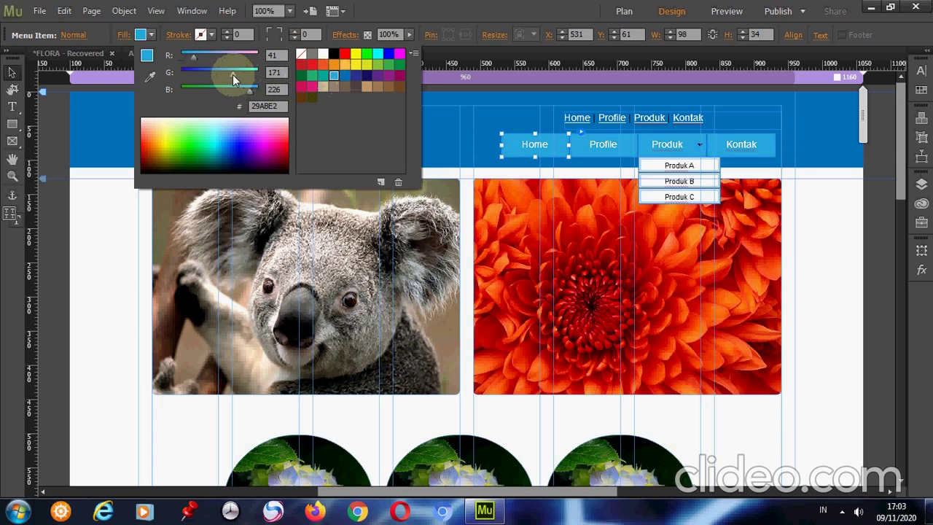
pyautogui.moveTo(233, 75)
pyautogui.mouseDown()
pyautogui.moveTo(247, 78)
pyautogui.moveTo(228, 78)
pyautogui.mouseUp()
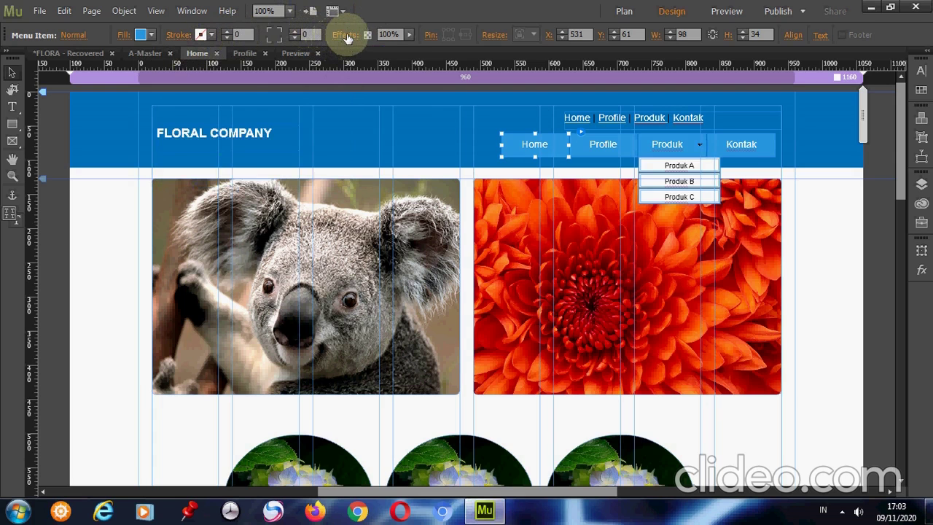
# Enable the Fade transition for the Home menu item in its Normal state, keeping the Ease speed
pyautogui.click(523, 150)
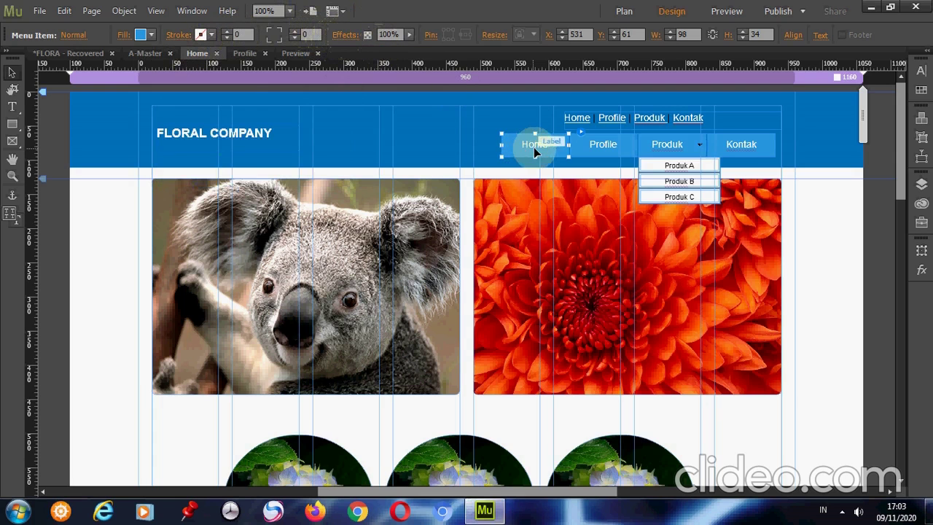
pyautogui.click(74, 36)
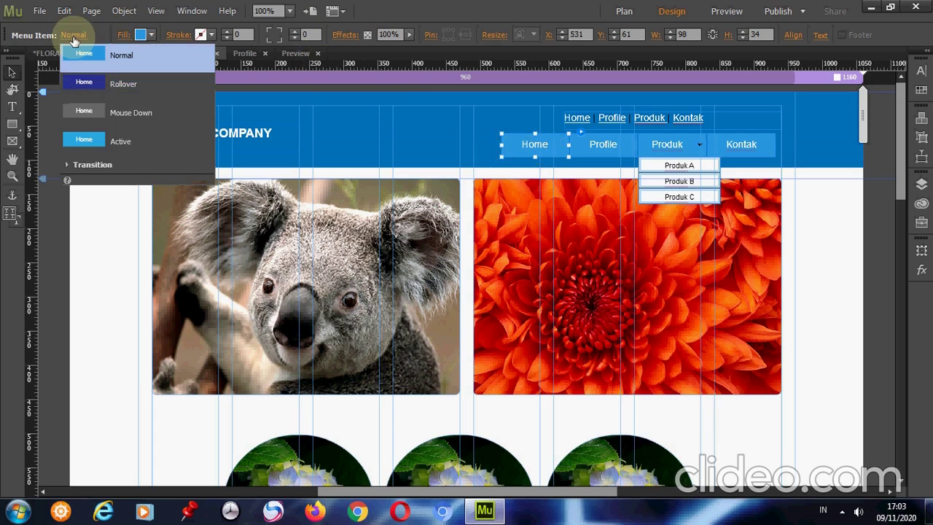
pyautogui.click(70, 167)
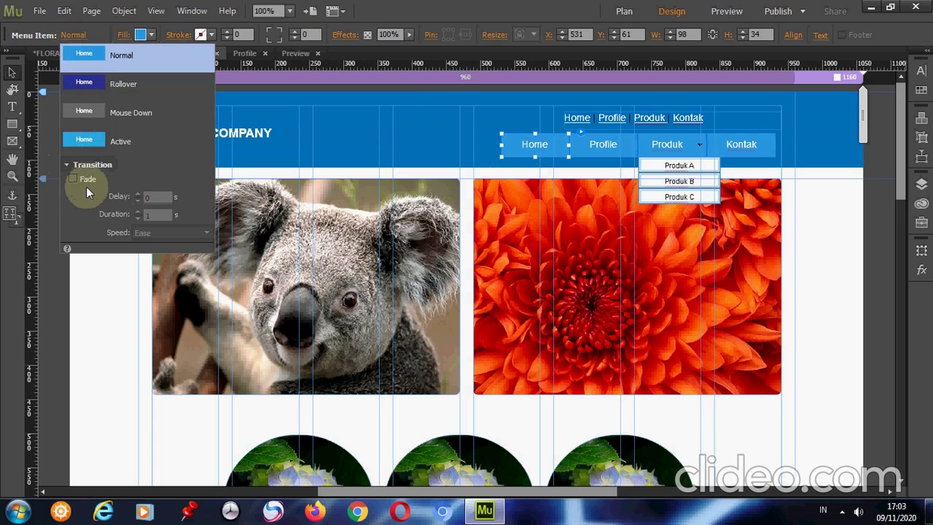
pyautogui.click(73, 179)
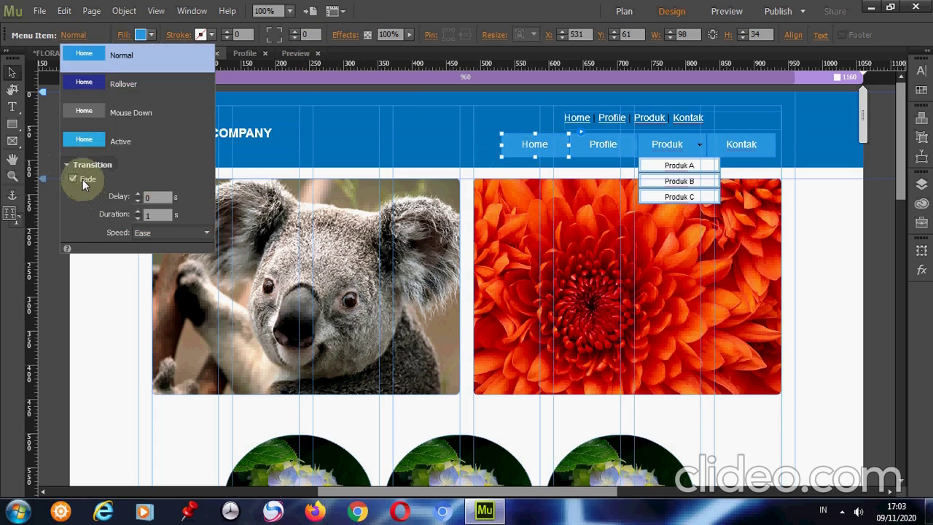
pyautogui.click(165, 234)
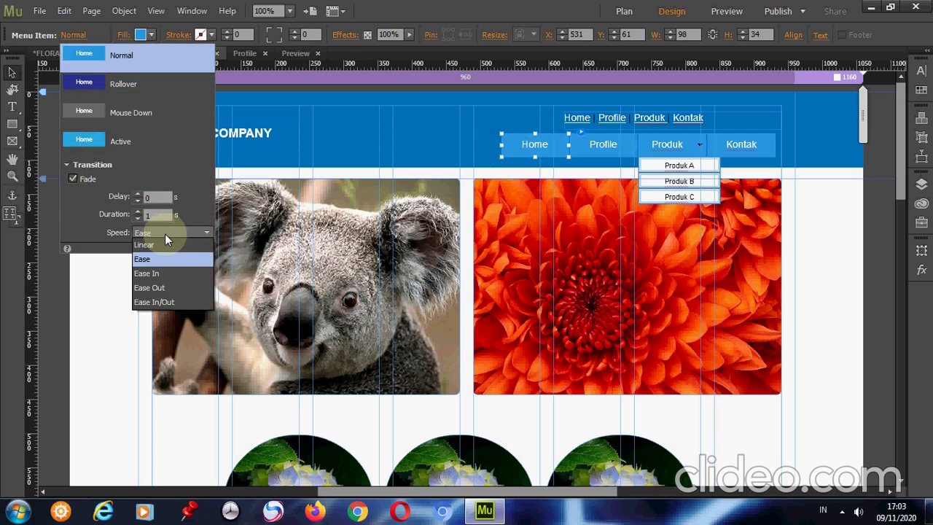
pyautogui.click(372, 17)
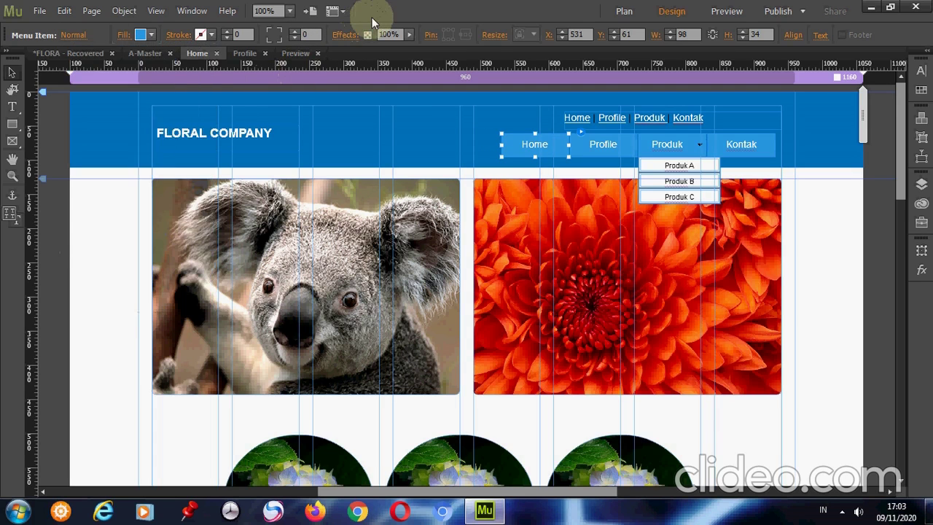
# Select the Produk submenu and enable the Fade transition in its Rollover state
pyautogui.click(668, 178)
pyautogui.click(554, 107)
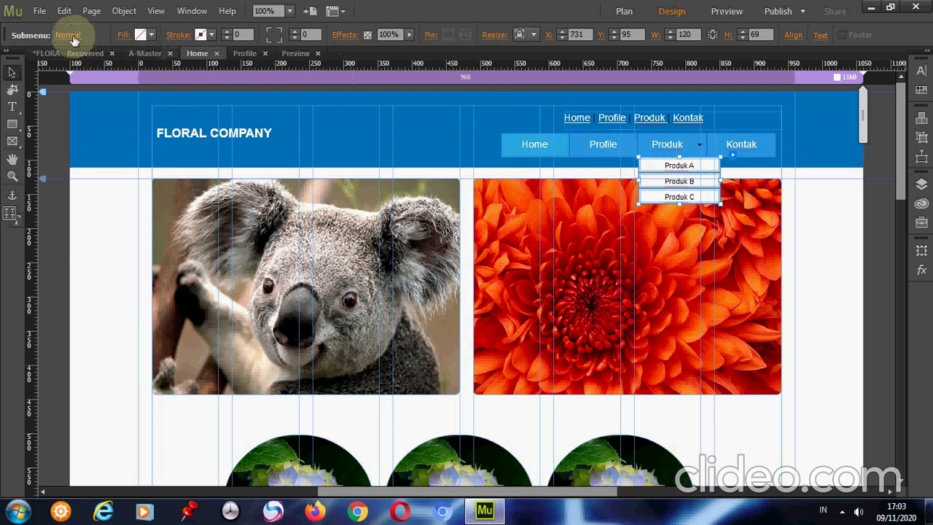
pyautogui.click(73, 35)
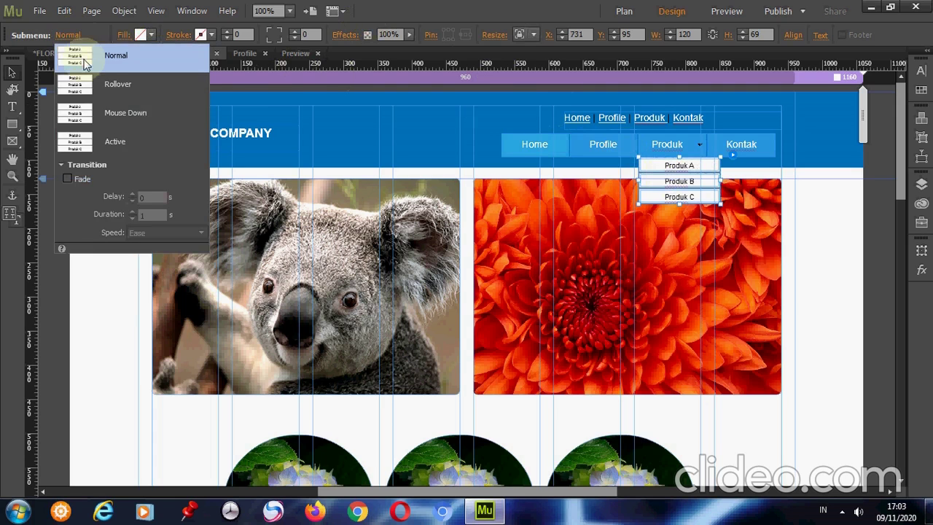
pyautogui.click(94, 86)
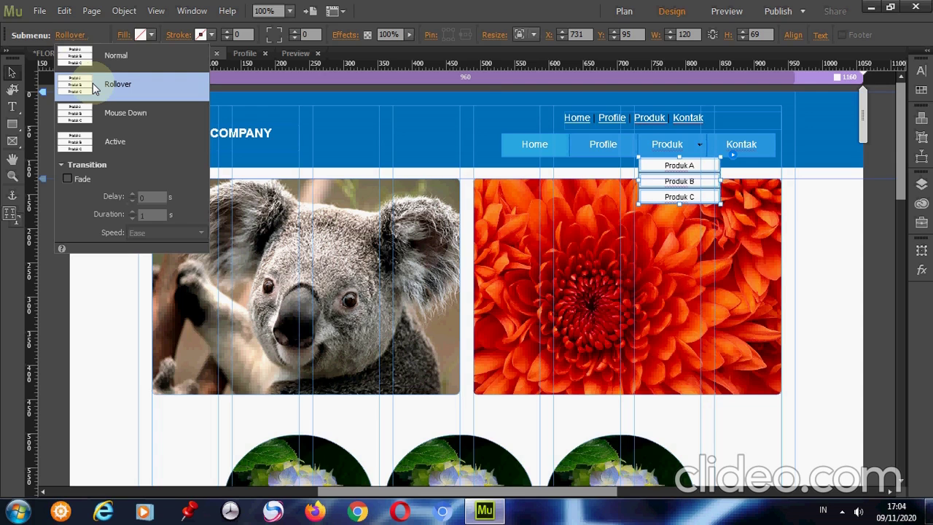
pyautogui.click(68, 178)
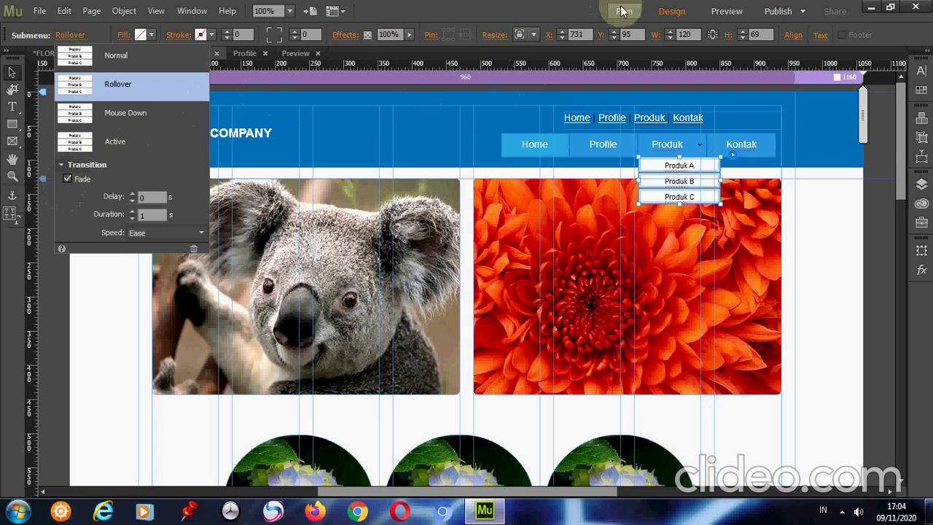
# Preview the site and test the menu's Profile, Home and Produk A links
pyautogui.click(726, 11)
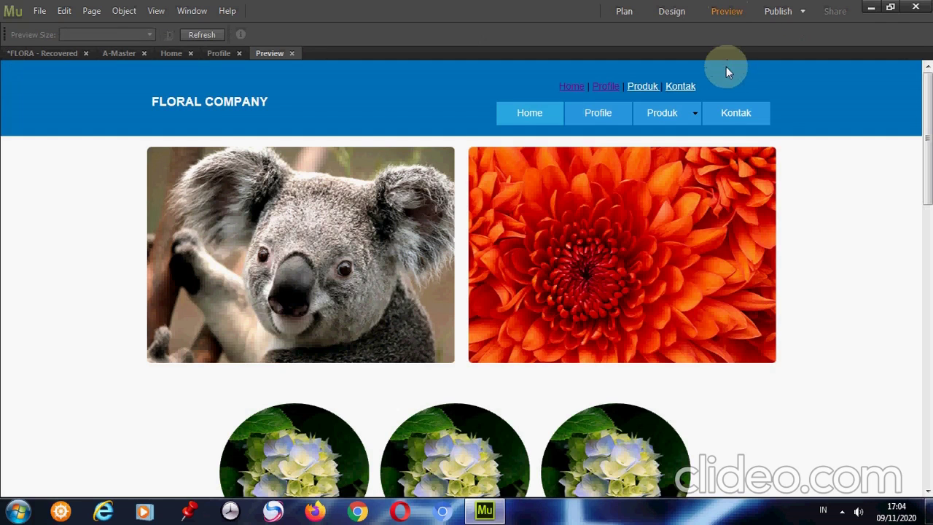
pyautogui.click(572, 114)
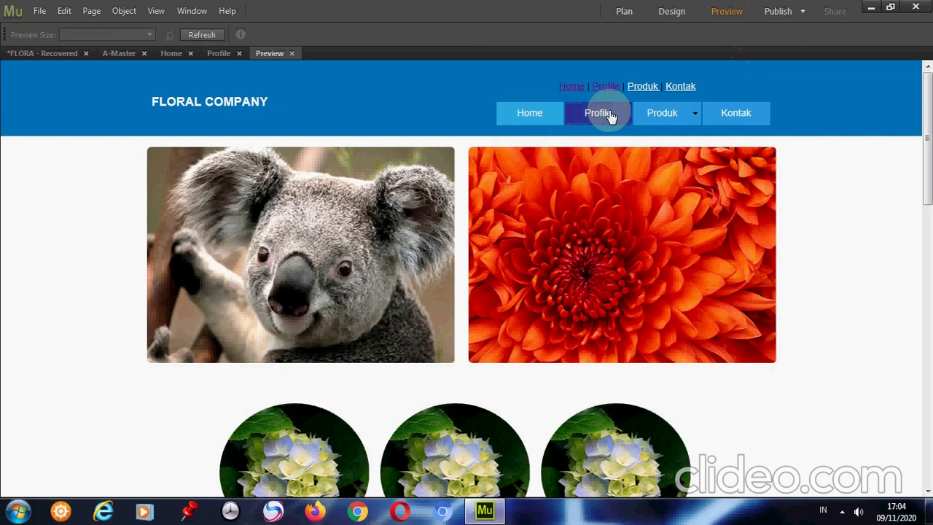
pyautogui.click(611, 116)
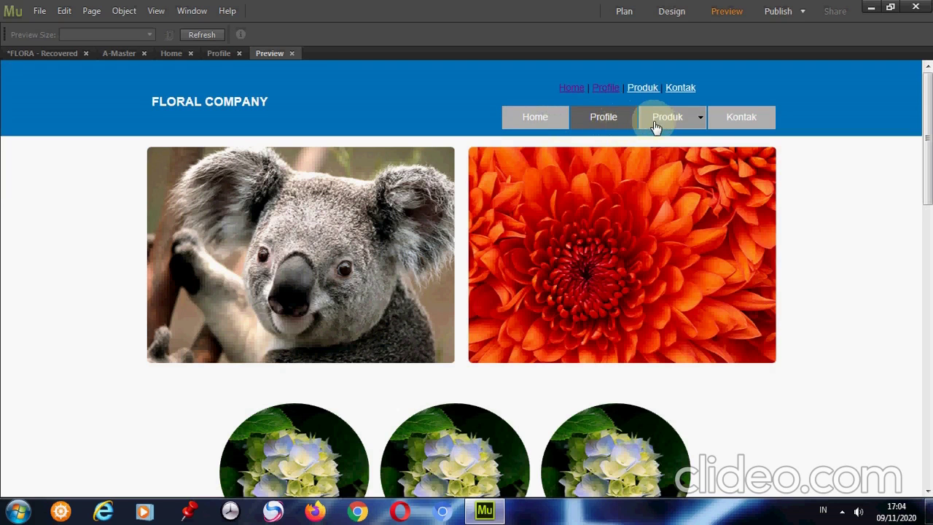
pyautogui.click(536, 124)
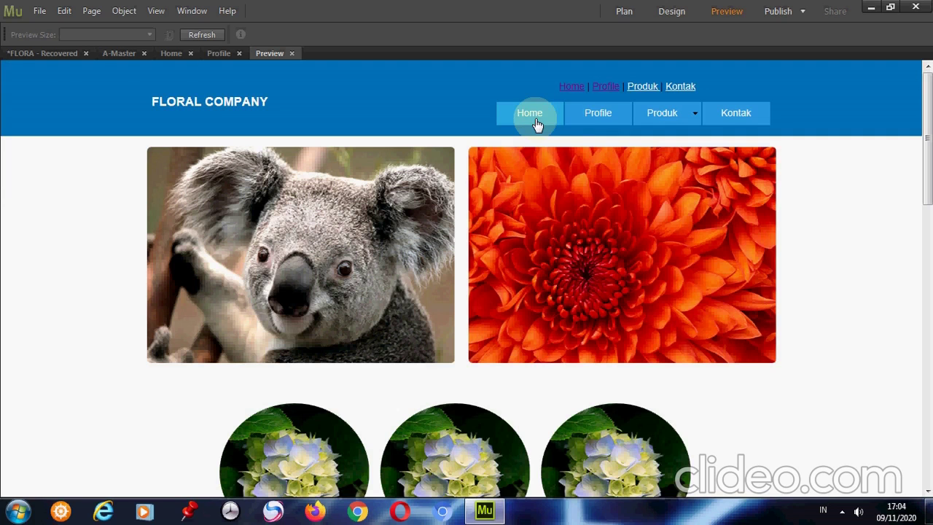
pyautogui.moveTo(663, 115)
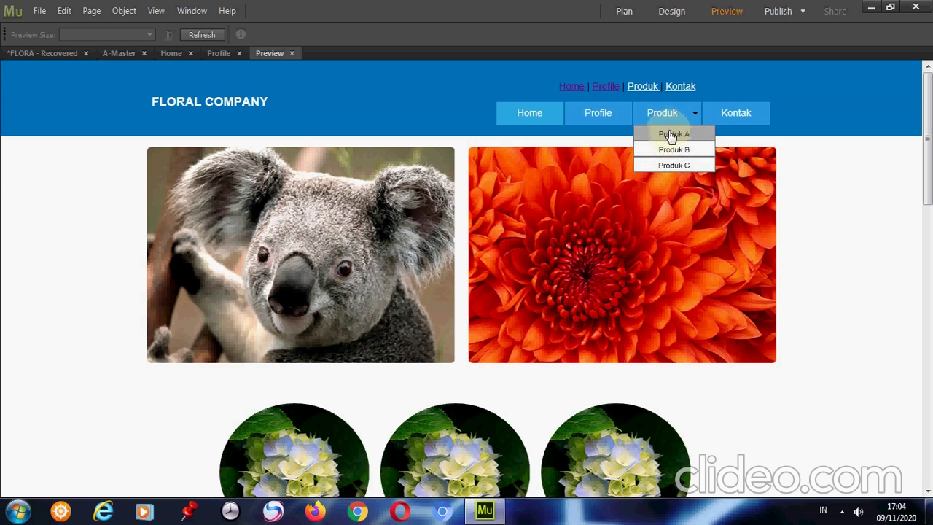
pyautogui.click(672, 135)
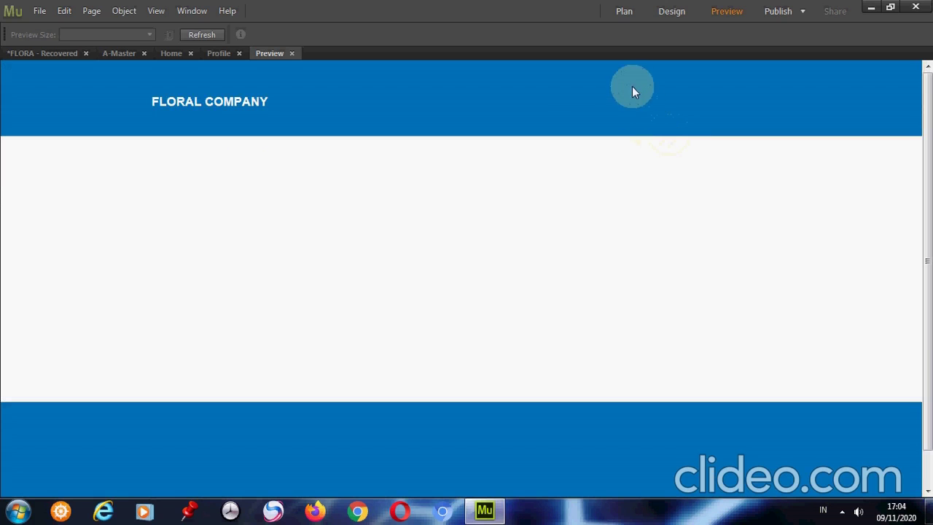
# Reopen the Home page and place an anchor named Home above the FLORAL COMPANY title, at about X 13, Y 13
pyautogui.click(622, 12)
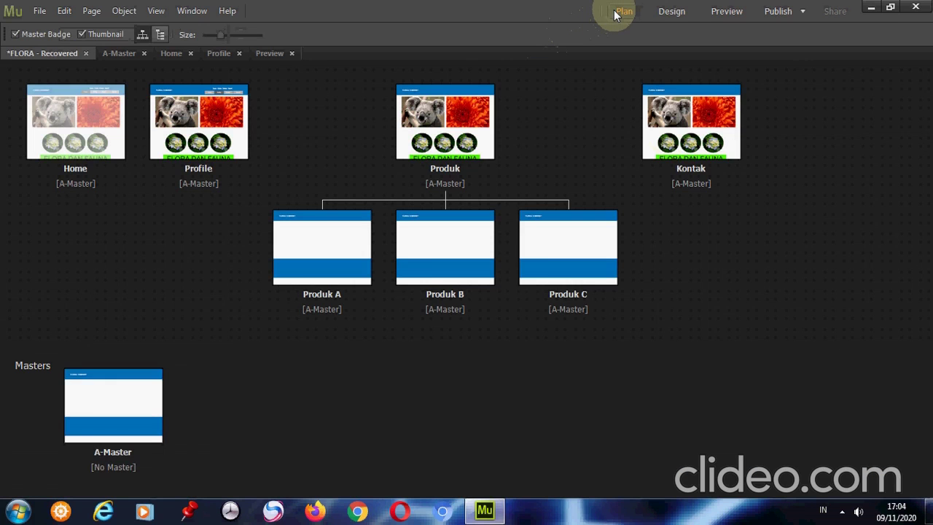
pyautogui.doubleClick(90, 129)
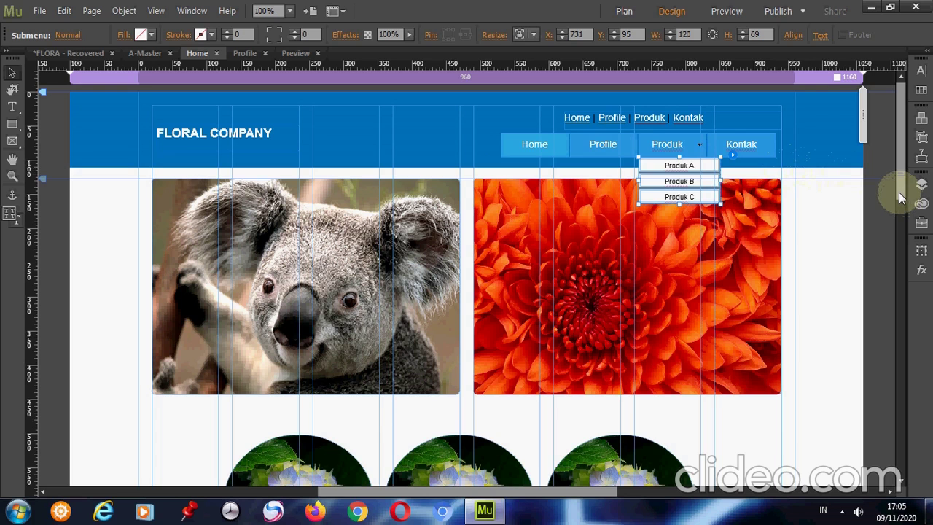
pyautogui.scroll(-1, 900, 198)
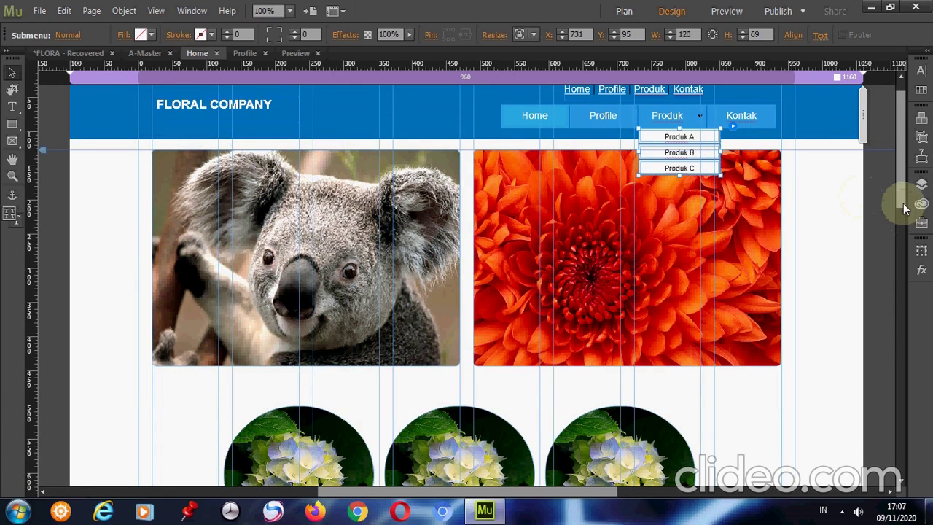
pyautogui.moveTo(904, 206); pyautogui.dragTo(905, 196)
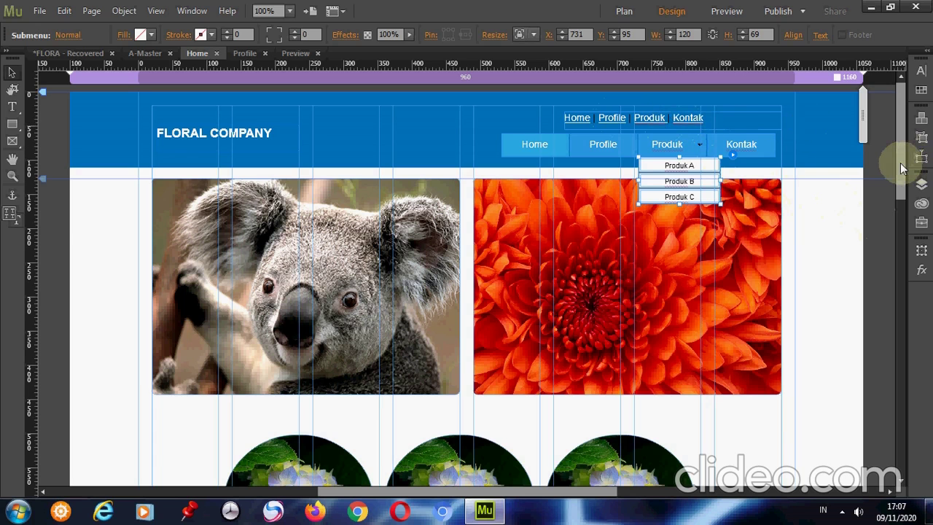
pyautogui.moveTo(900, 167); pyautogui.dragTo(870, 154)
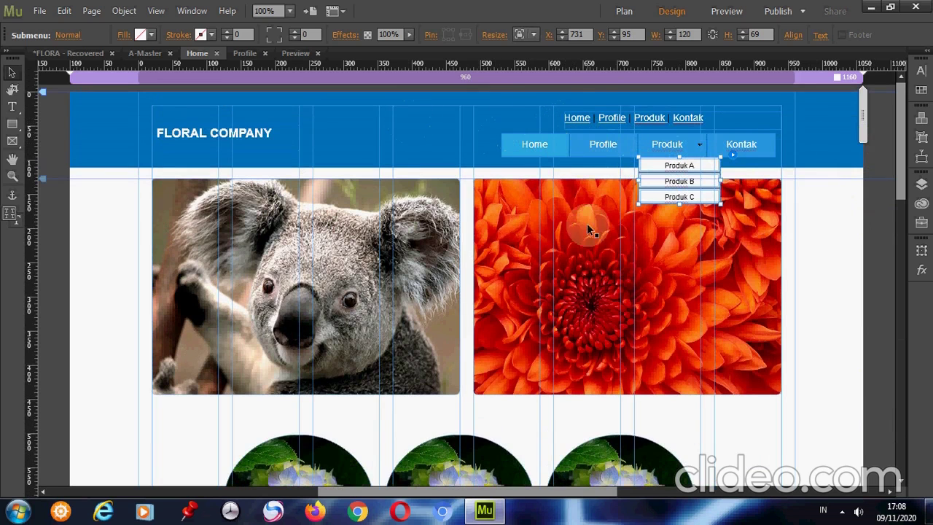
pyautogui.click(13, 196)
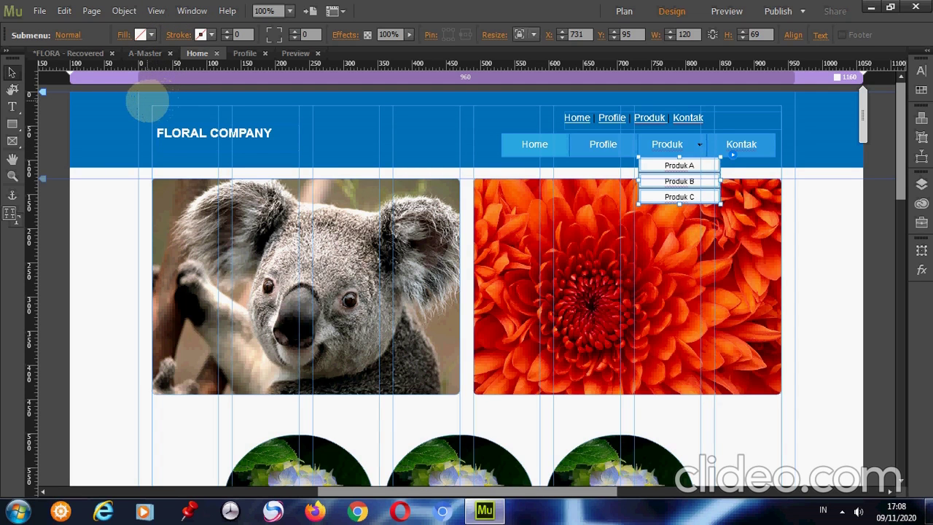
pyautogui.click(150, 103)
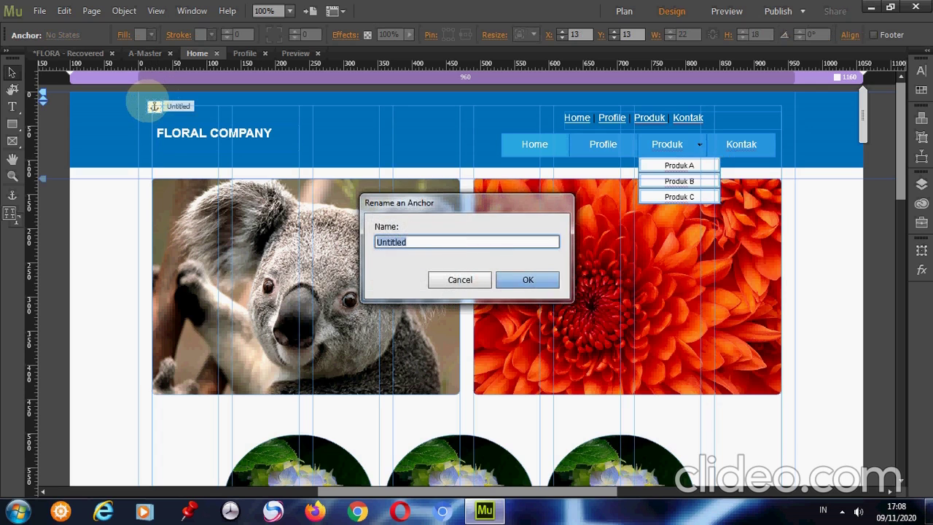
pyautogui.write('Home')
pyautogui.press('Return')
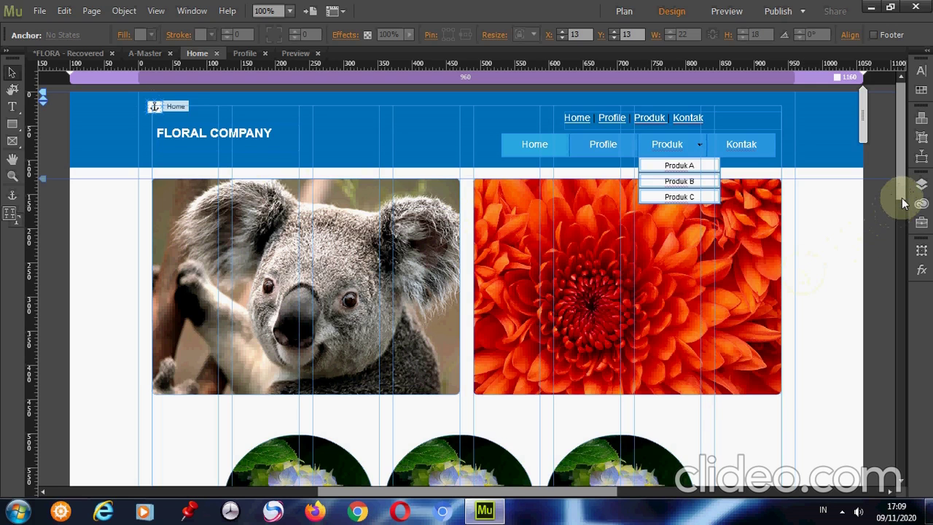
# Place an anchor named Profile beside the row of flower circles on the Home page, at about X 29, Y 493
pyautogui.moveTo(902, 198); pyautogui.dragTo(903, 257)
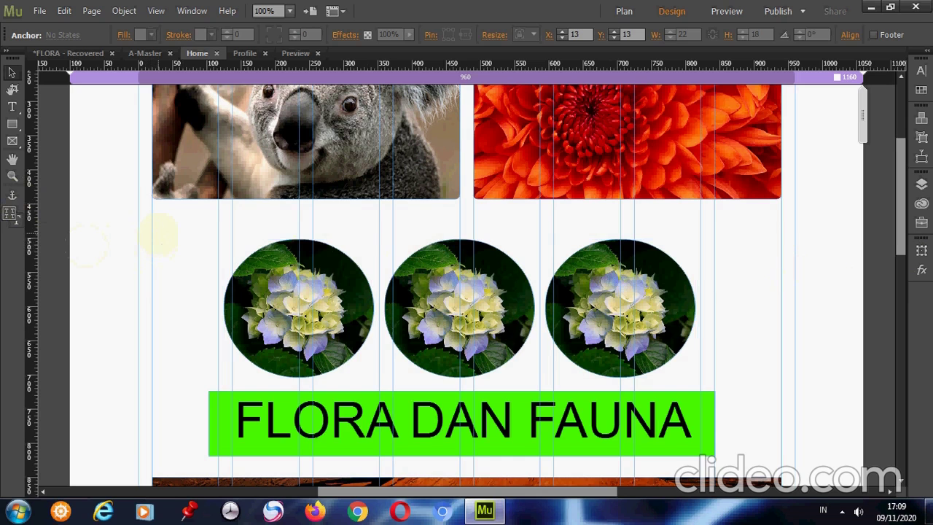
pyautogui.click(160, 234)
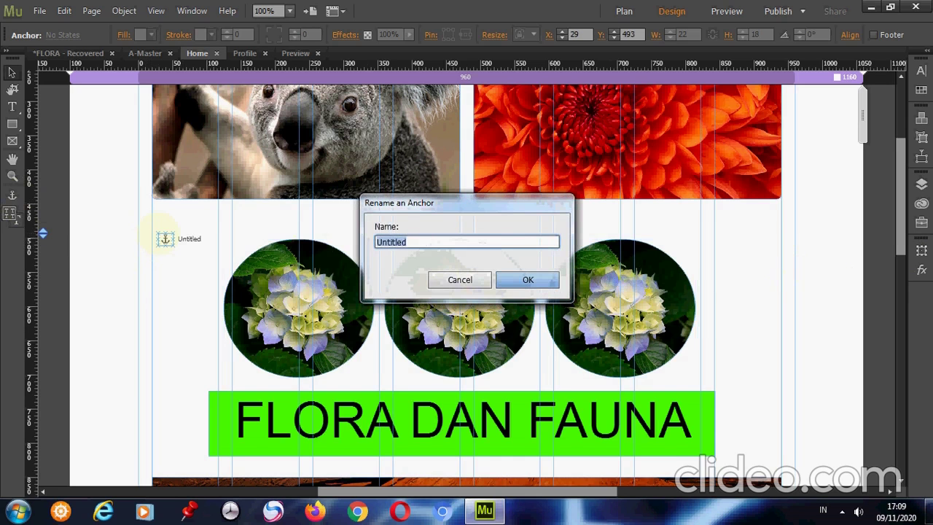
pyautogui.write('Profile')
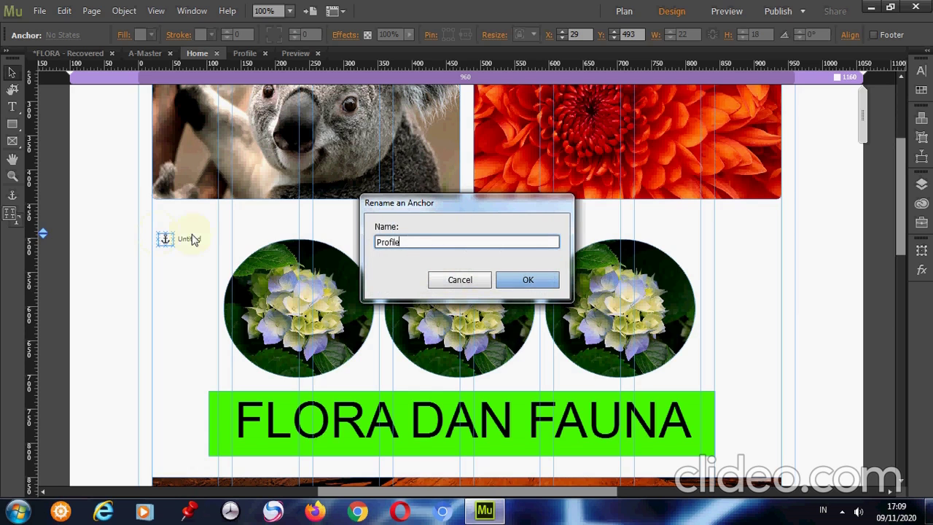
pyautogui.click(519, 285)
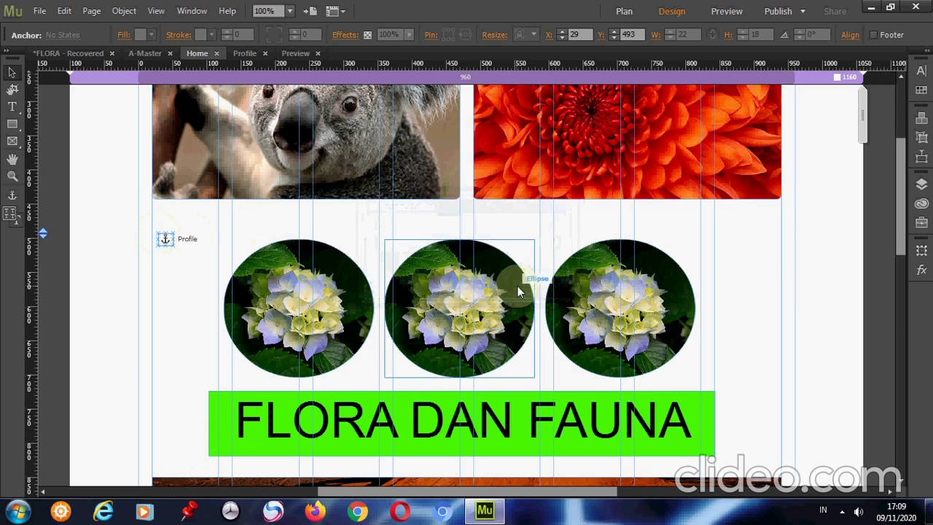
# Place an anchor named Produk just above the jellyfish slideshow, at about X 30, Y 1243
pyautogui.scroll(-4, 898, 336)
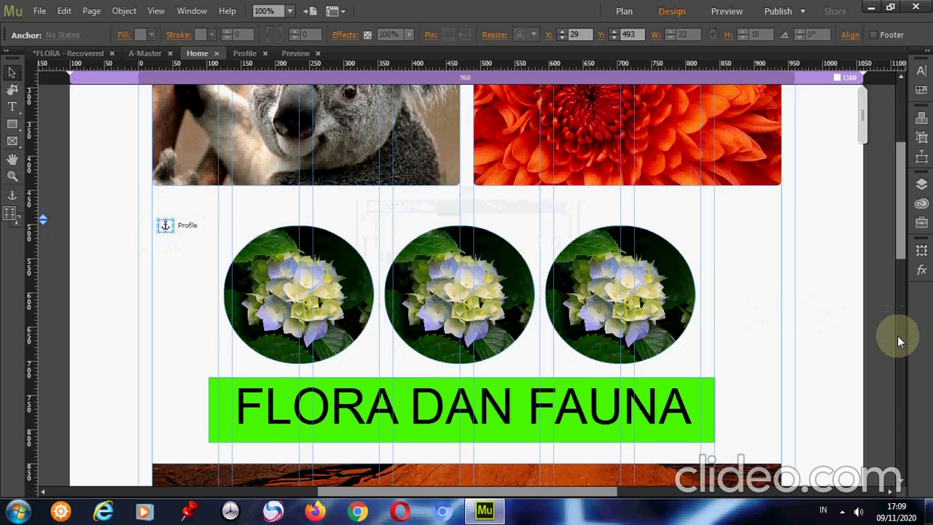
pyautogui.scroll(-6, 897, 335)
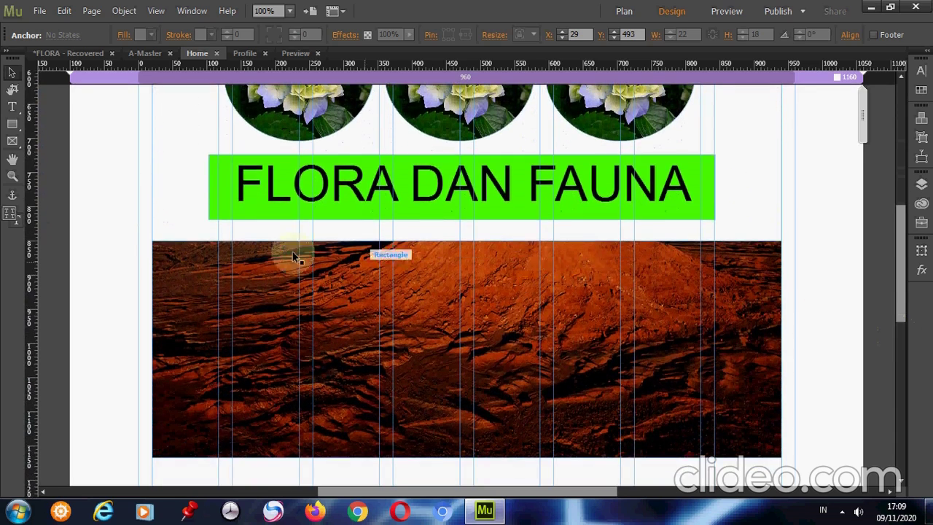
pyautogui.click(13, 196)
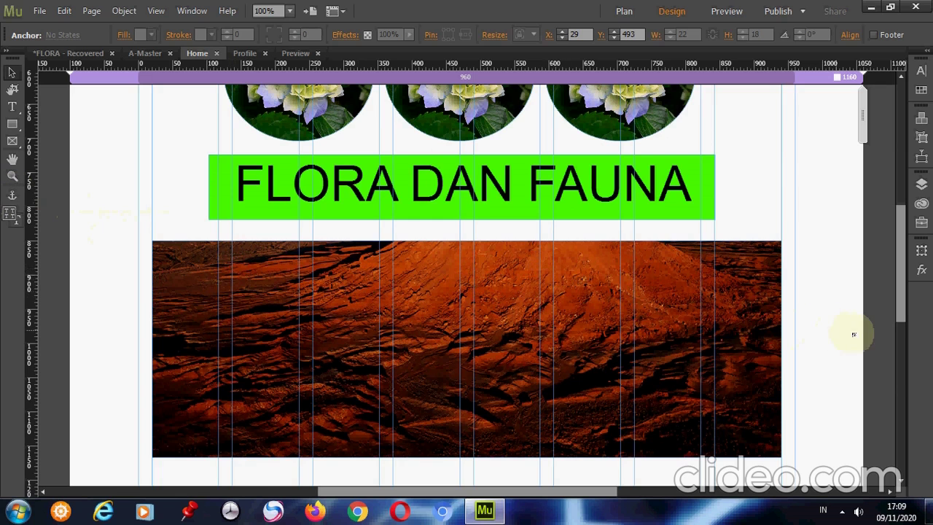
pyautogui.scroll(-2, 899, 365)
pyautogui.scroll(-4, 899, 365)
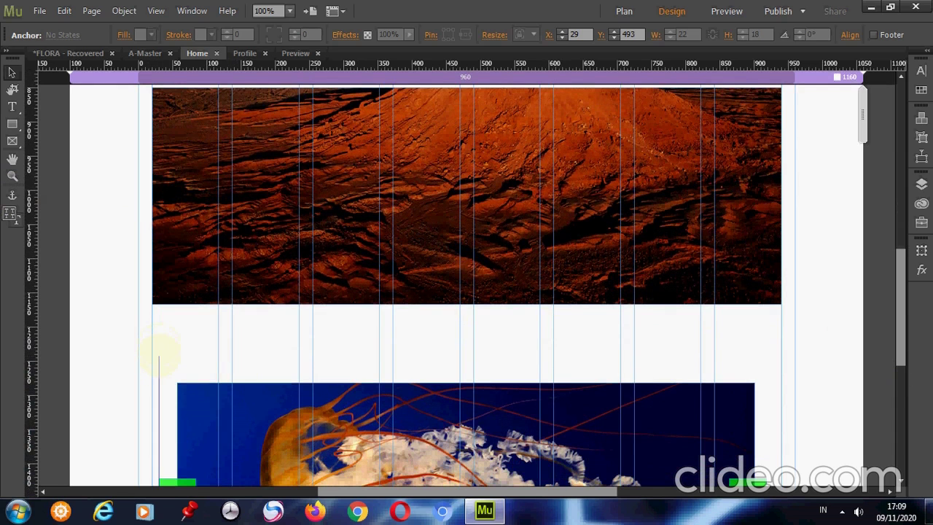
pyautogui.click(160, 355)
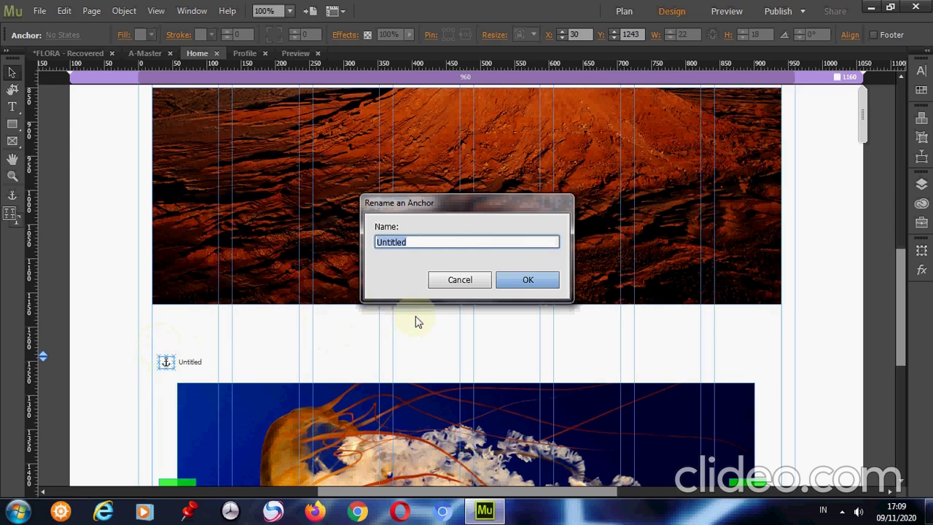
pyautogui.write('Produk')
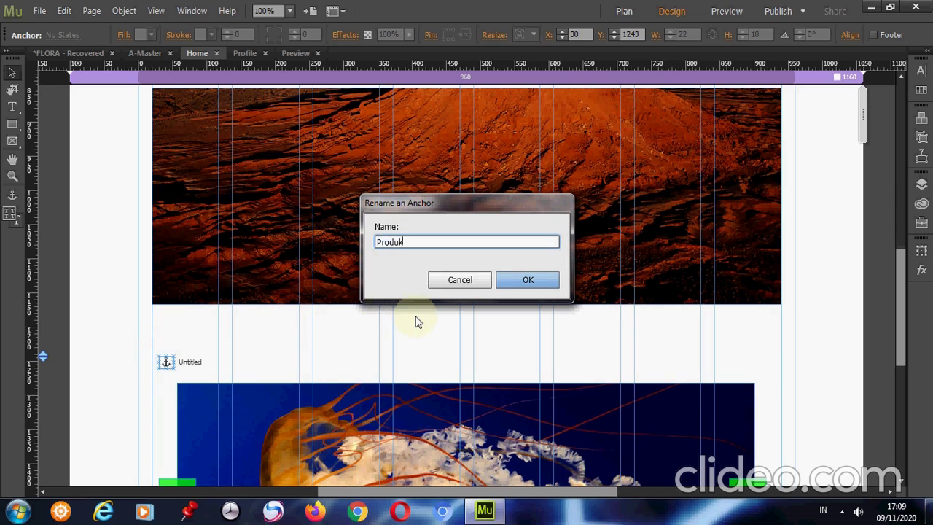
pyautogui.click(514, 280)
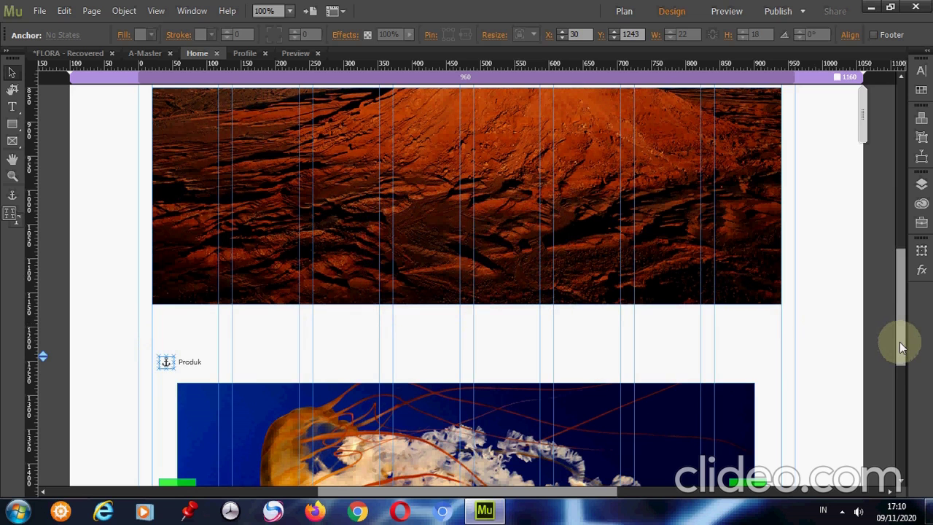
# Place an anchor named Kontak at the start of the green line above KONTAK KAMI, at about X 0, Y 1634
pyautogui.moveTo(902, 349); pyautogui.dragTo(898, 426)
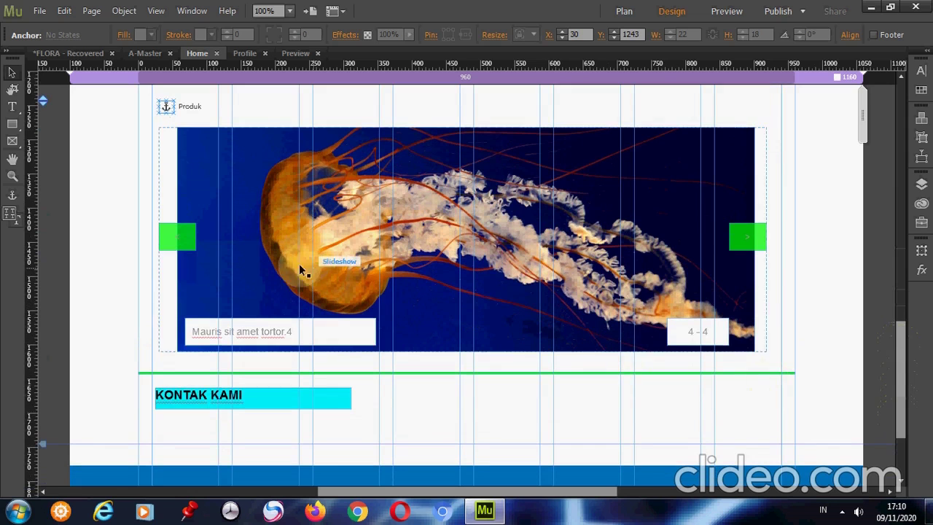
pyautogui.click(11, 197)
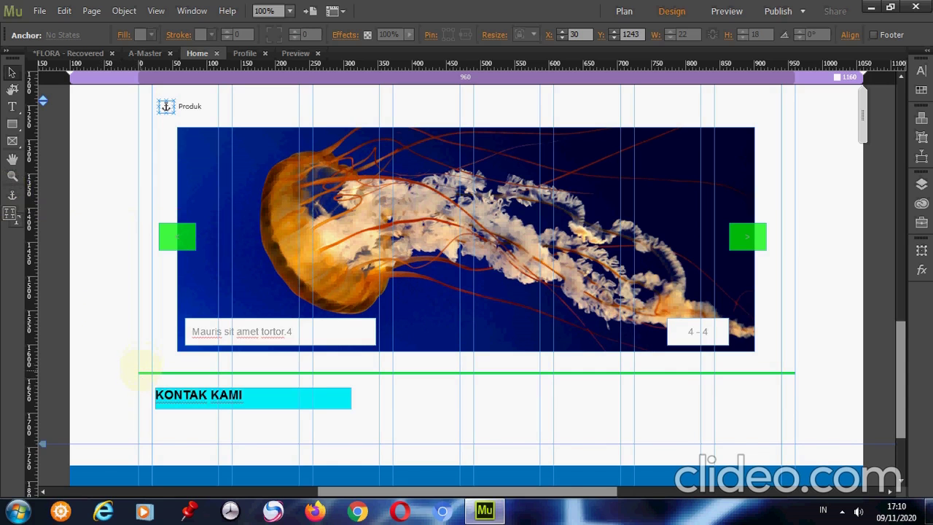
pyautogui.click(143, 372)
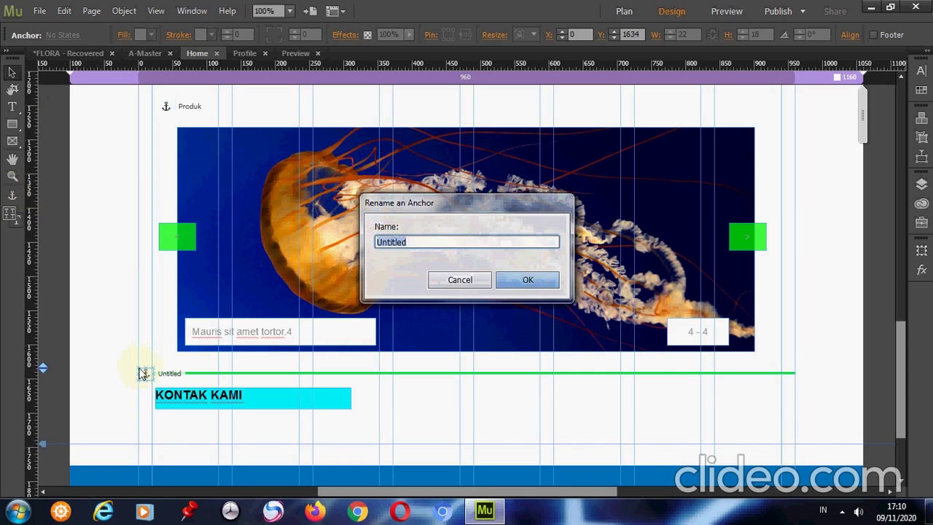
pyautogui.write('Kontak')
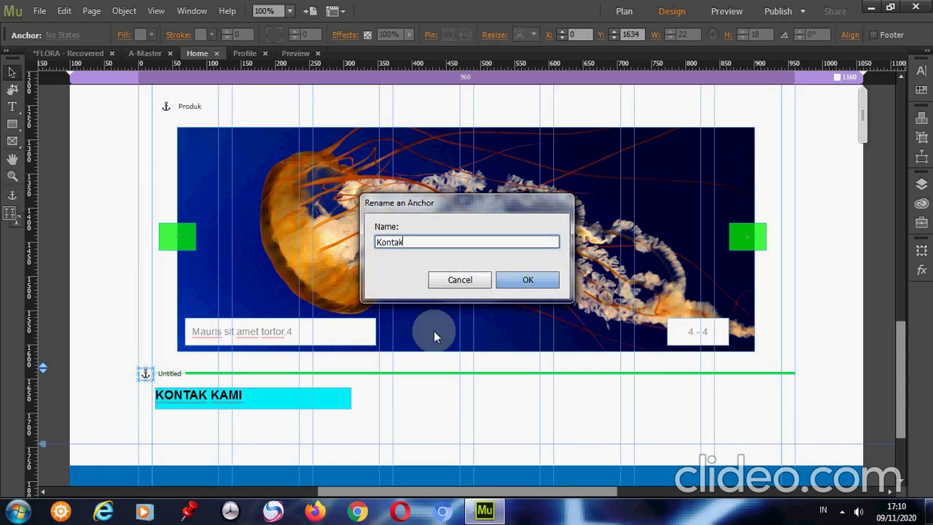
pyautogui.click(515, 284)
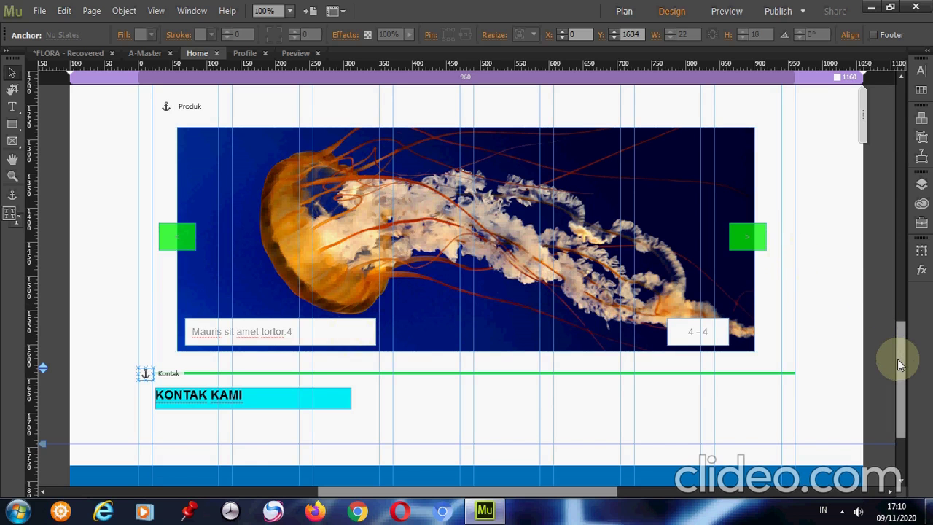
# Link the word Home in the header's text navigation to the Home anchor on the Home page
pyautogui.moveTo(897, 359); pyautogui.dragTo(897, 116)
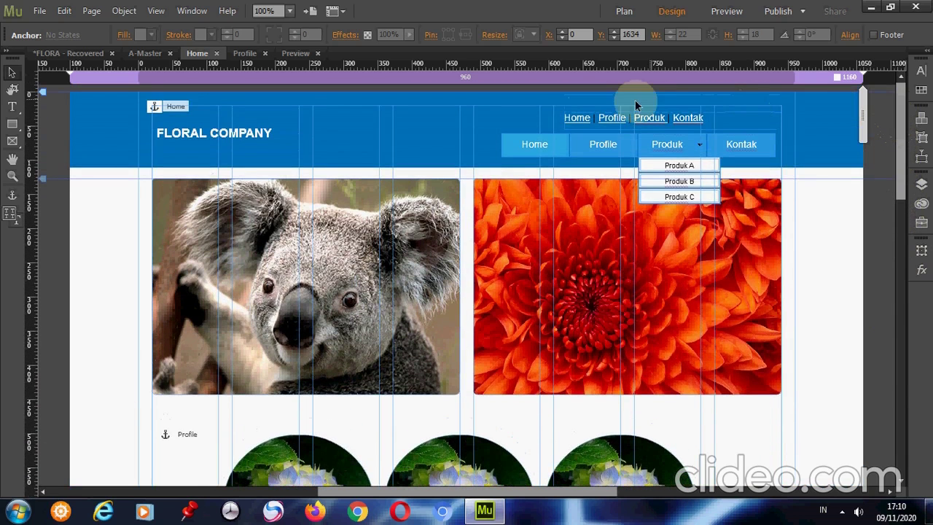
pyautogui.click(554, 136)
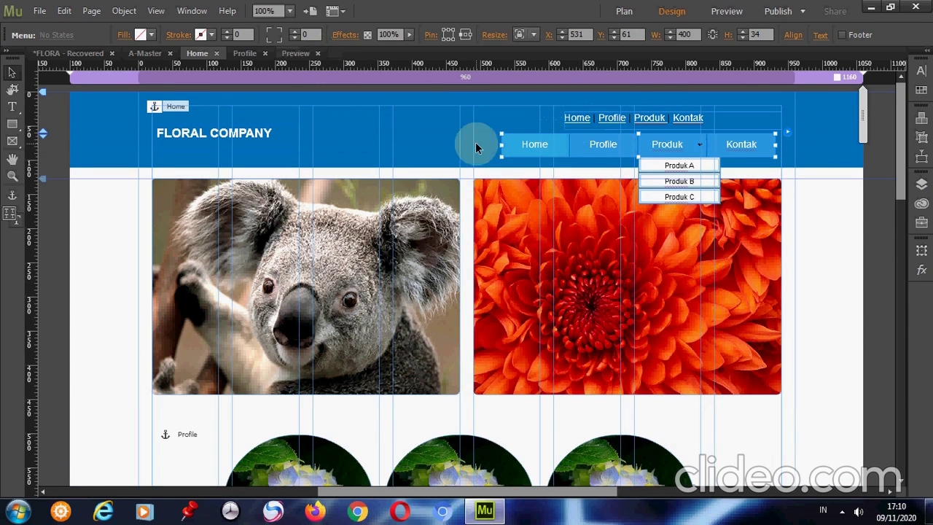
pyautogui.click(584, 119)
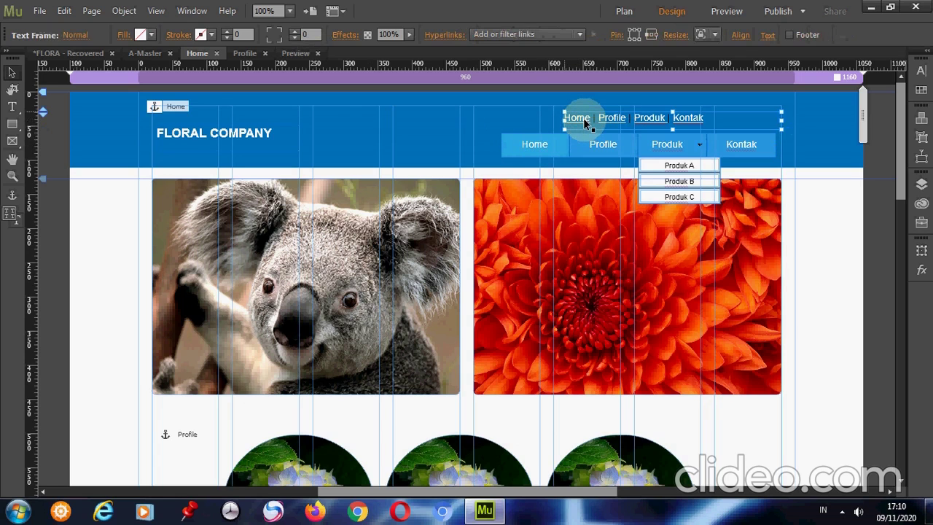
pyautogui.click(584, 118)
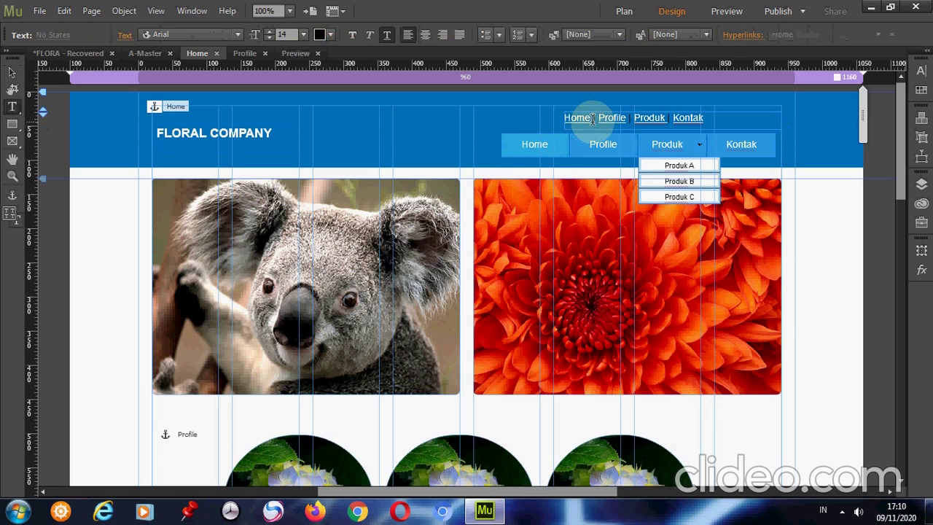
pyautogui.click(592, 121)
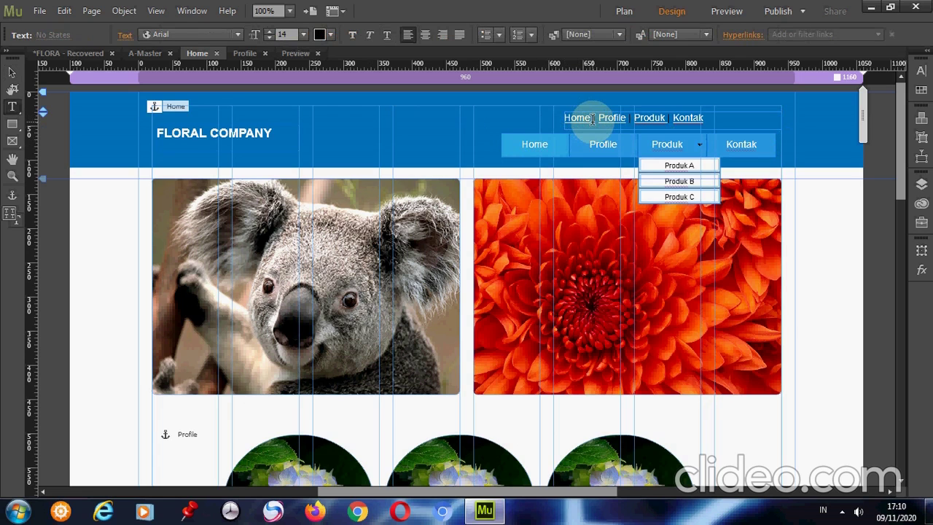
pyautogui.moveTo(593, 118); pyautogui.dragTo(567, 118)
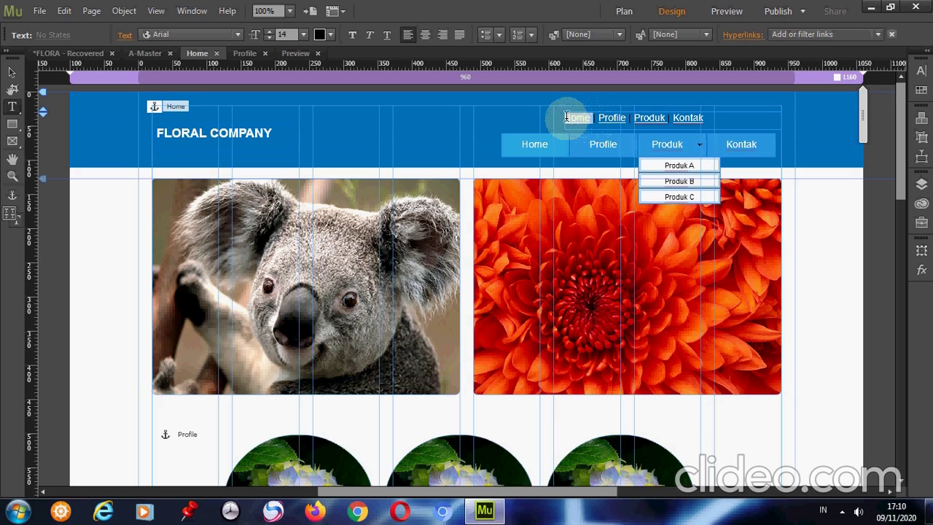
pyautogui.click(795, 35)
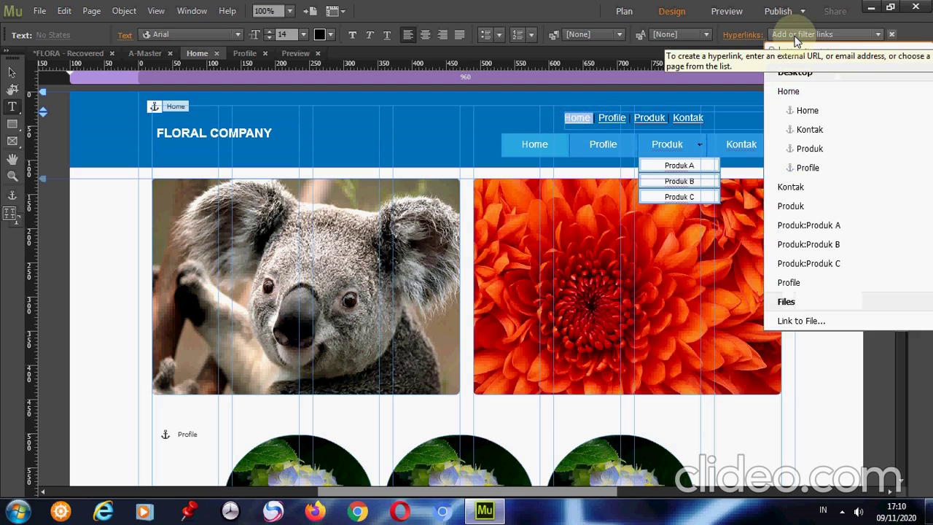
pyautogui.click(805, 110)
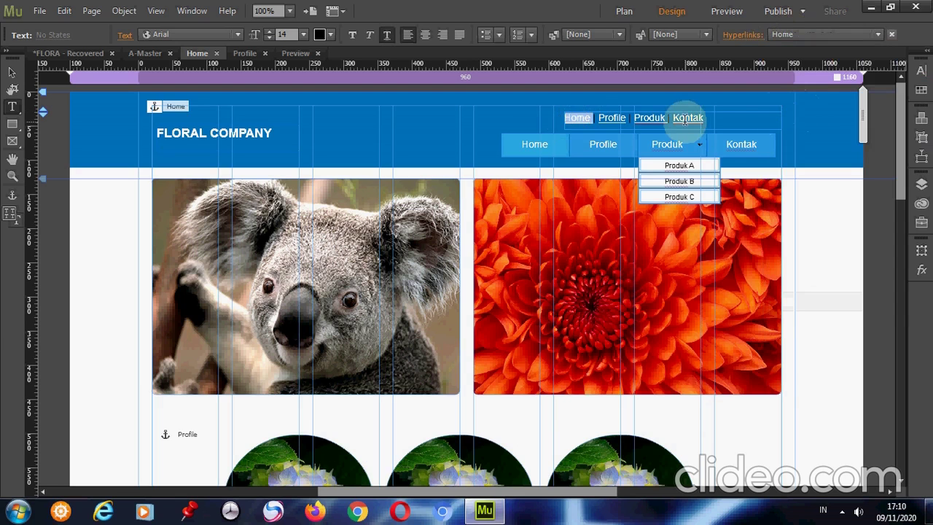
# Link the word Profile in the header's text navigation to the Profile anchor instead of the Profile page
pyautogui.click(601, 118)
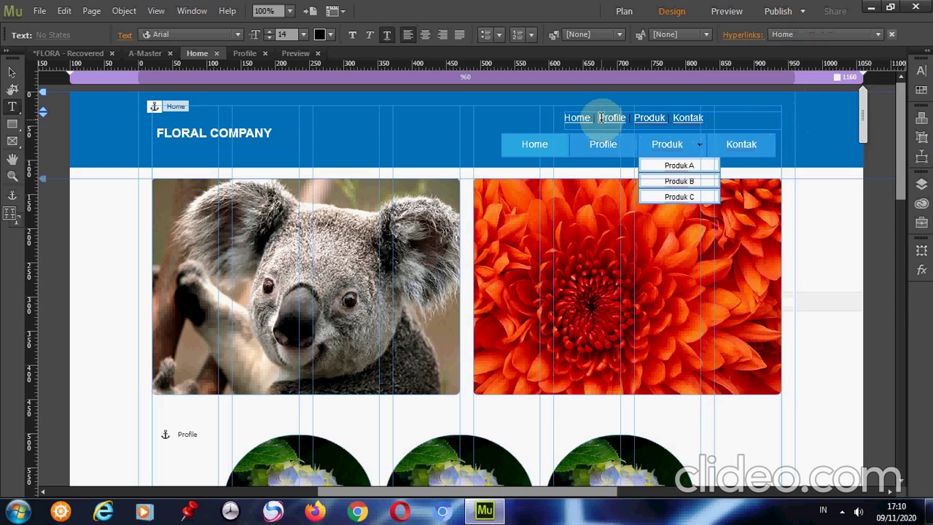
pyautogui.doubleClick(603, 118)
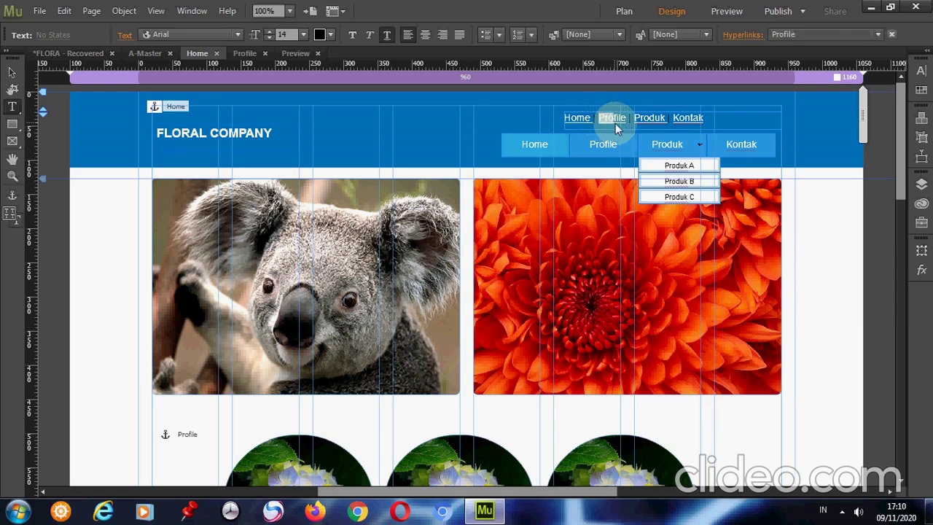
pyautogui.click(826, 34)
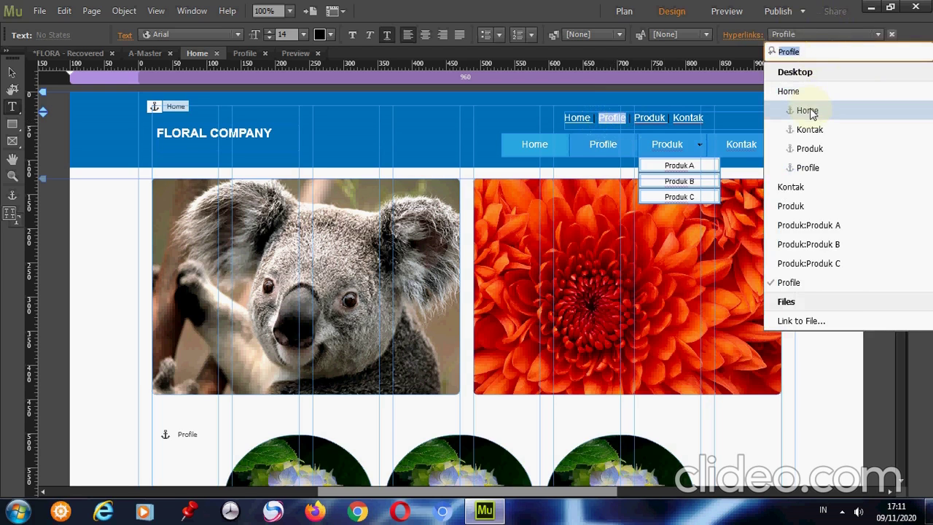
pyautogui.click(808, 169)
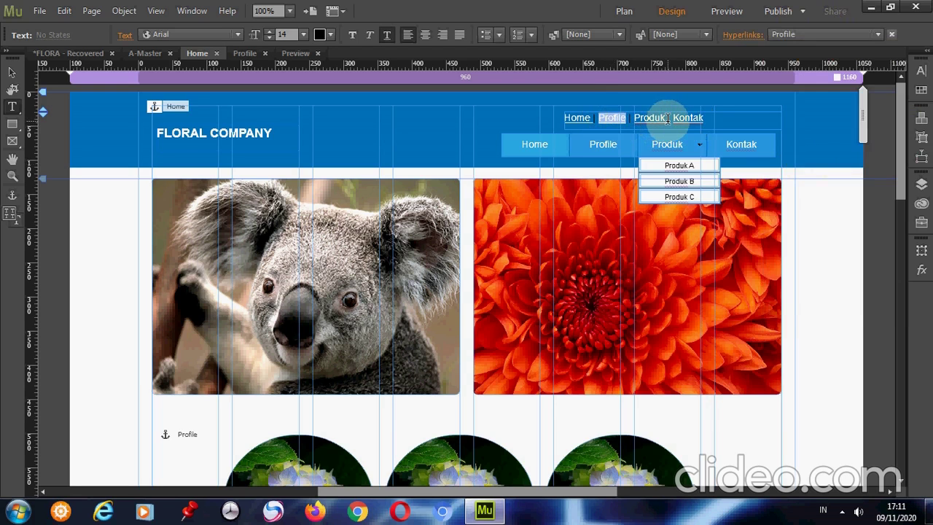
# Link the word Produk in the header's text navigation to the Produk anchor instead of the Produk page
pyautogui.doubleClick(666, 119)
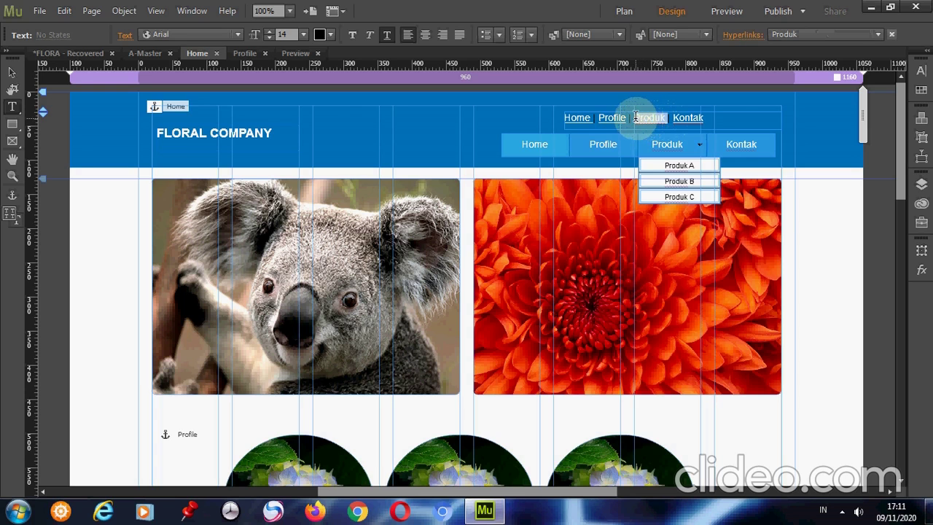
pyautogui.click(807, 34)
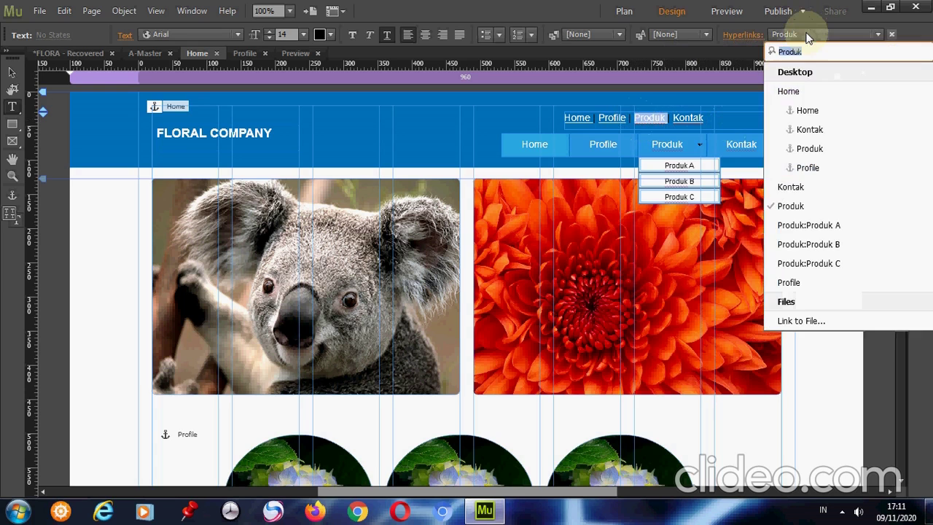
pyautogui.click(802, 149)
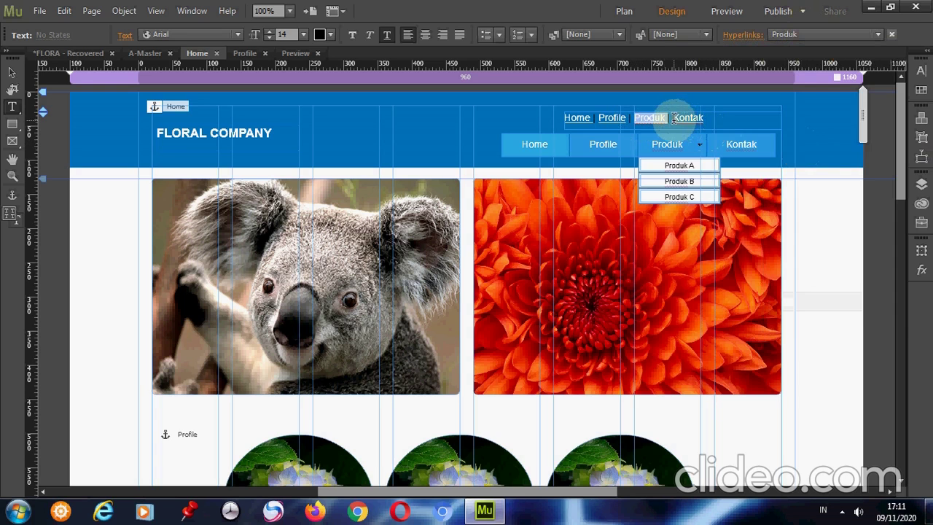
# Link the word Kontak in the header's text navigation to the Kontak anchor, and finish editing the text
pyautogui.moveTo(674, 118); pyautogui.dragTo(704, 124)
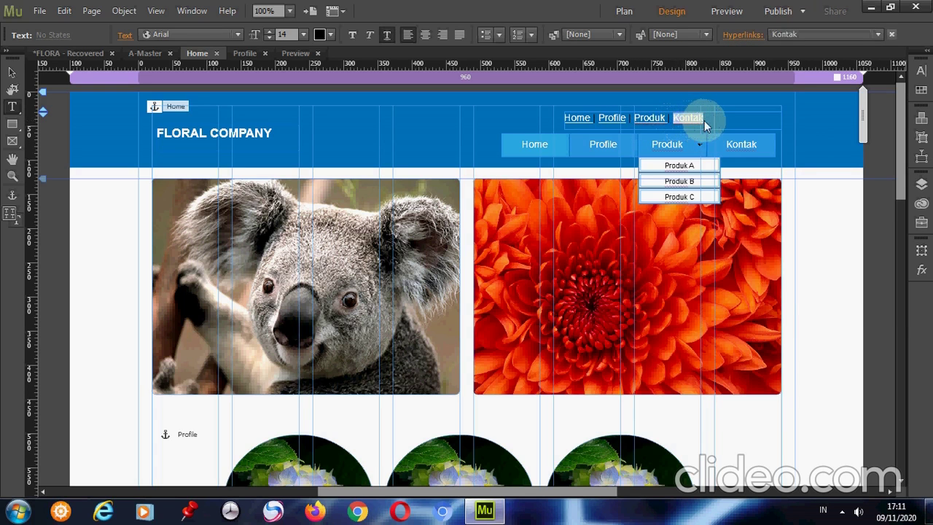
pyautogui.click(805, 35)
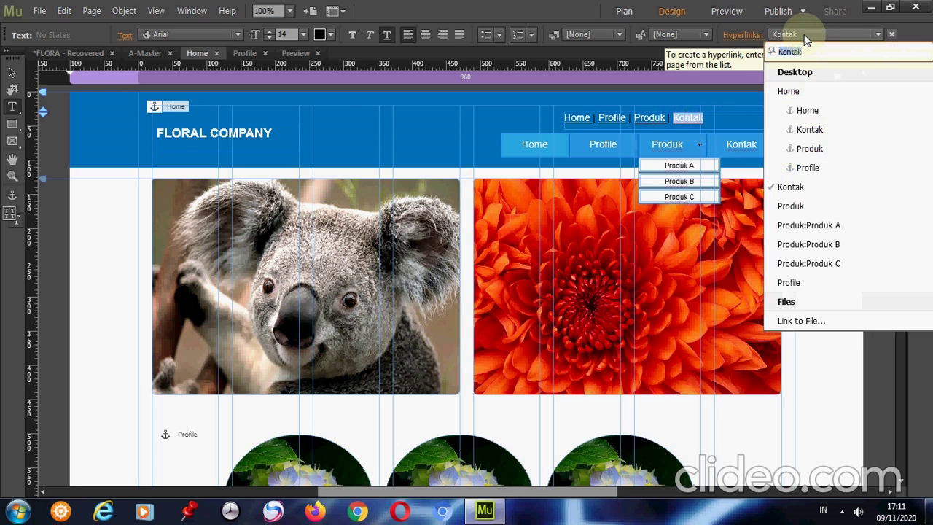
pyautogui.click(798, 131)
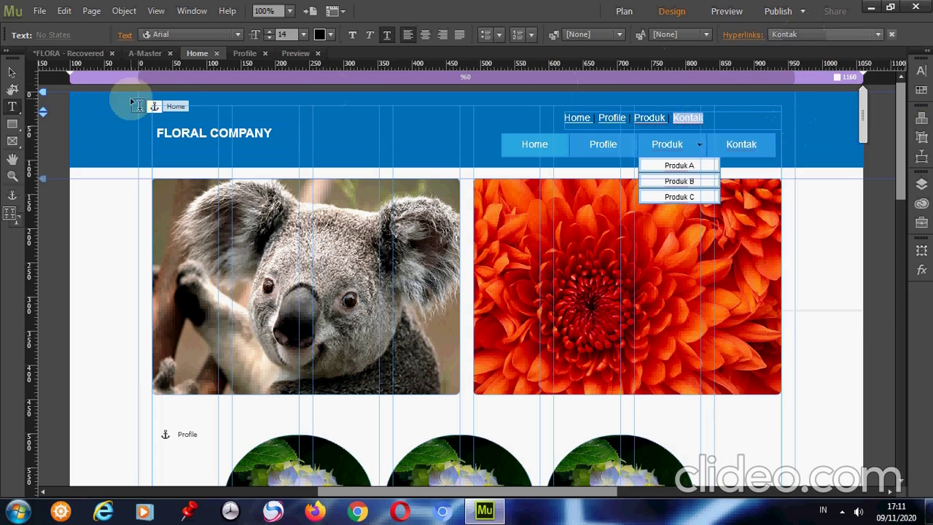
pyautogui.click(10, 74)
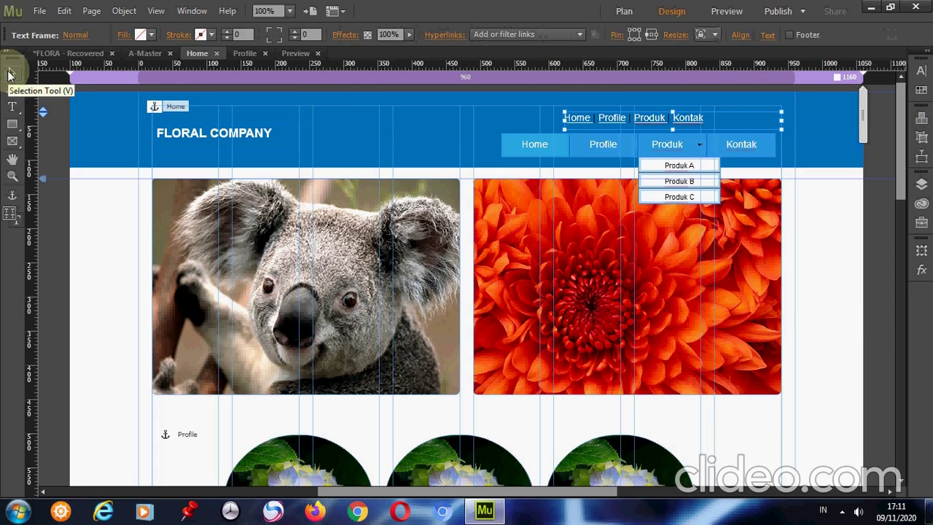
# Switch the header menu widget's type to Manual and return it to All Pages
pyautogui.click(503, 146)
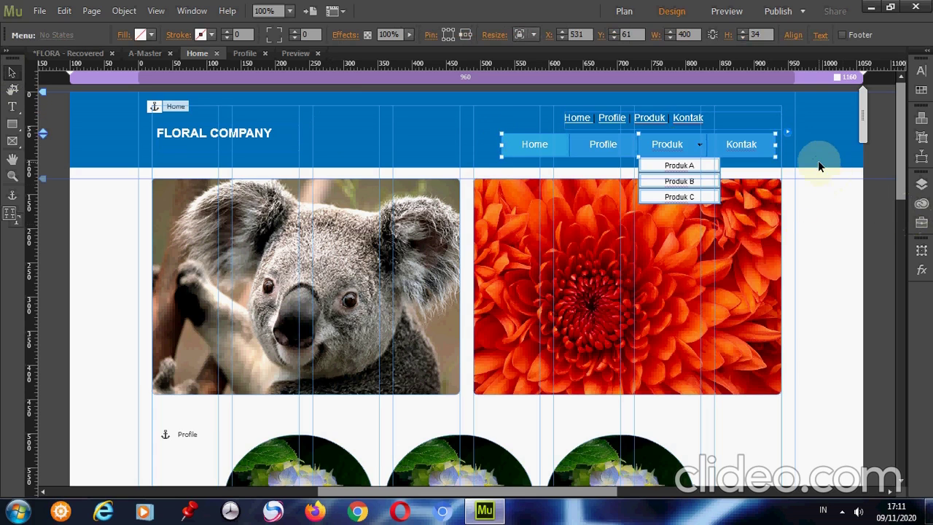
pyautogui.click(789, 135)
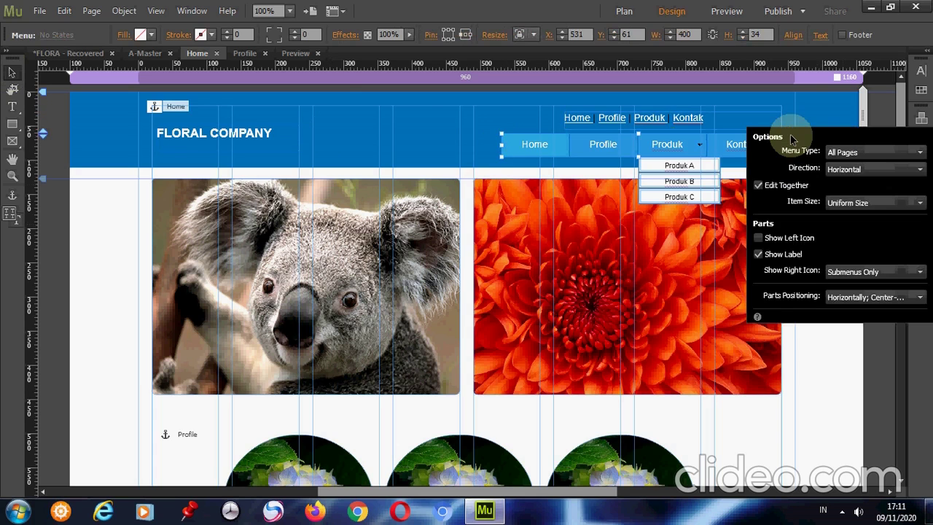
pyautogui.click(840, 153)
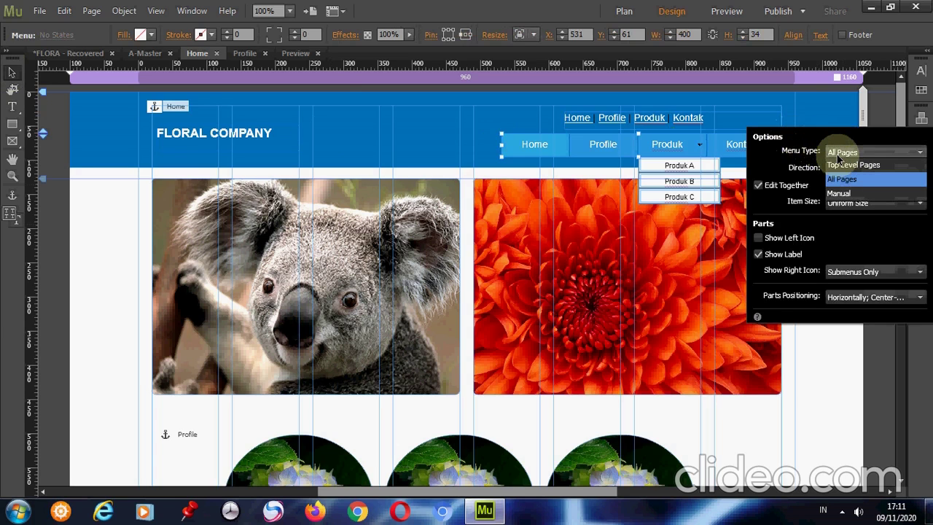
pyautogui.click(840, 193)
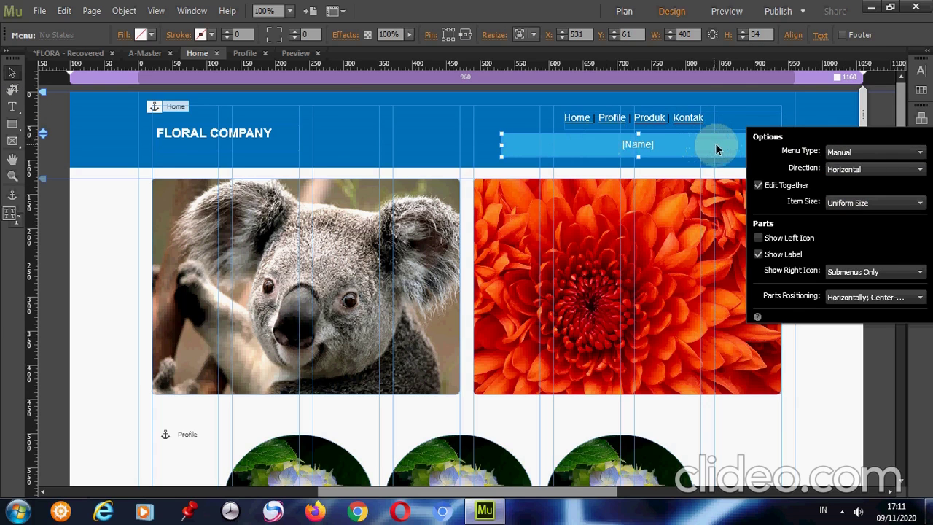
pyautogui.click(850, 153)
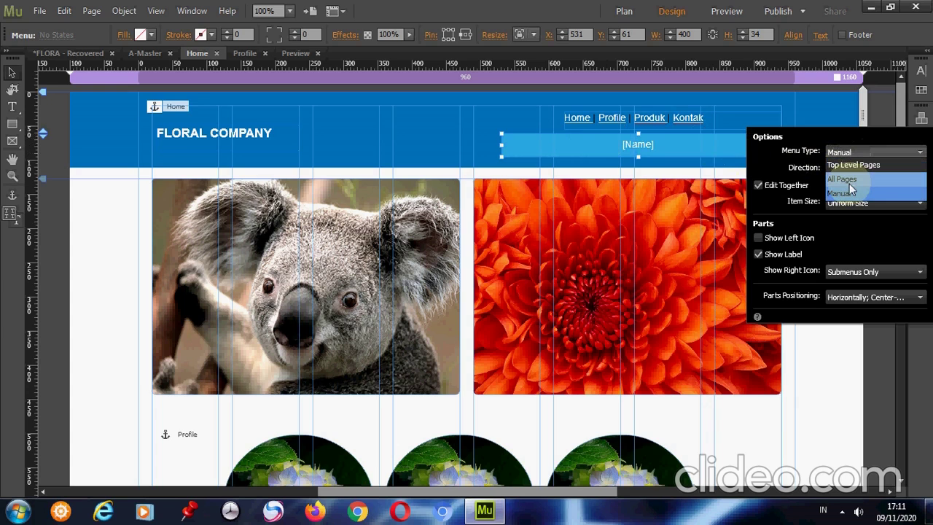
pyautogui.click(846, 179)
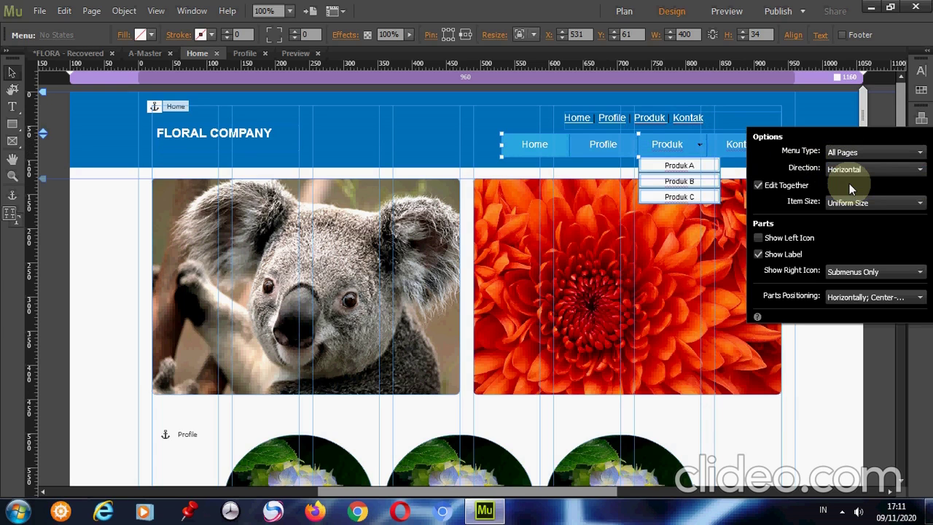
# Try Uniform Spacing as the header menu's item size, return it to Uniform Size, and close the menu's options
pyautogui.click(886, 211)
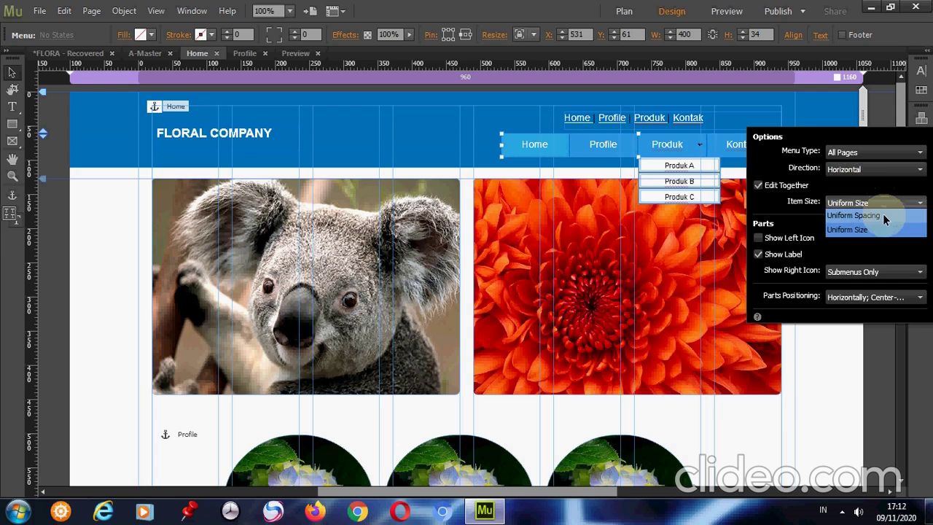
pyautogui.click(884, 217)
pyautogui.click(885, 203)
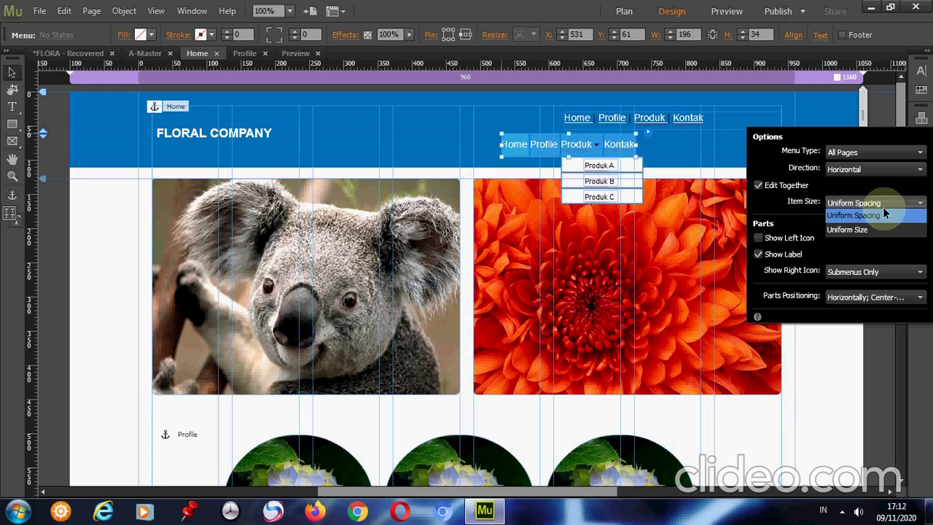
pyautogui.click(884, 230)
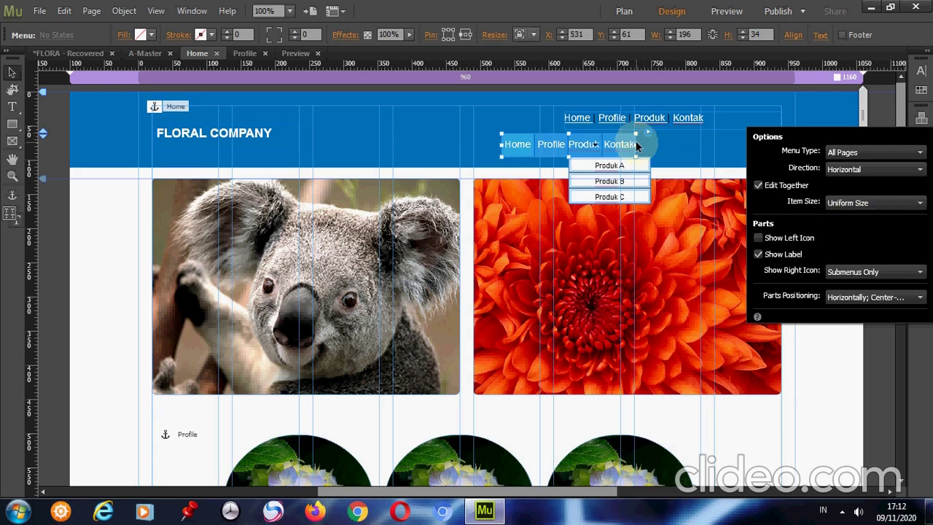
pyautogui.click(676, 175)
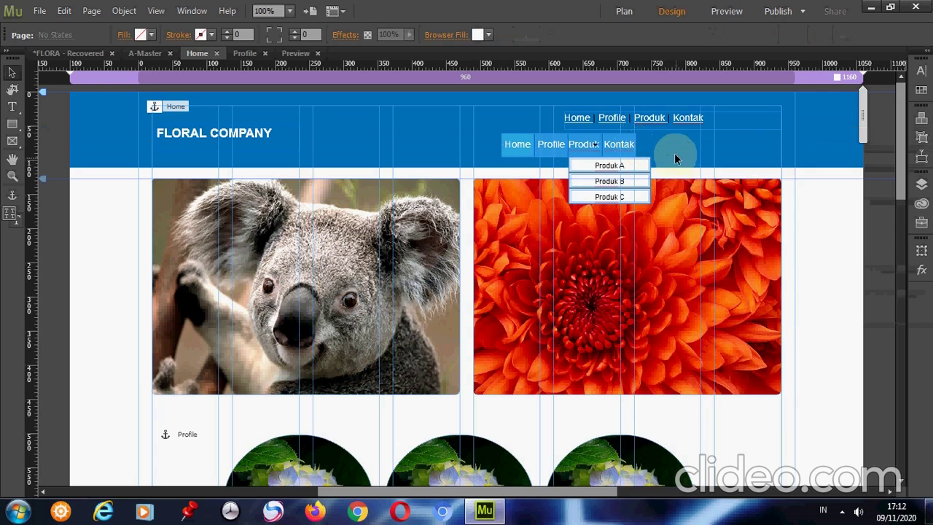
# Resize the header menu to about 298 px wide and 33 px high, and widen the Produk submenu to about 142 px
pyautogui.click(636, 145)
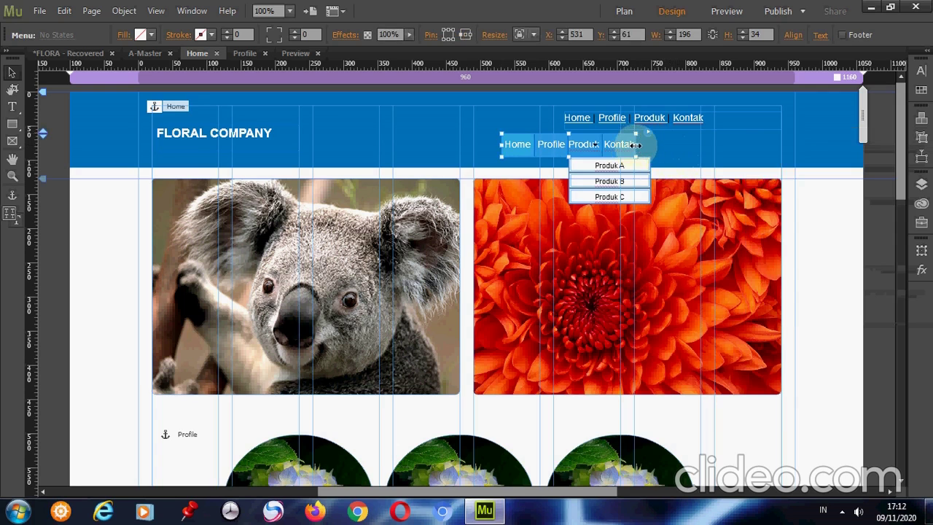
pyautogui.moveTo(635, 145); pyautogui.dragTo(706, 154)
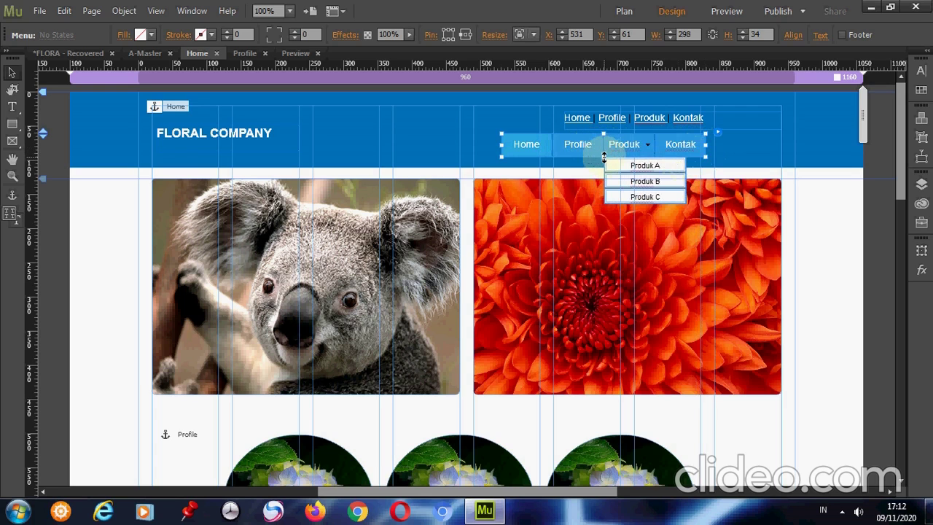
pyautogui.moveTo(603, 157); pyautogui.dragTo(603, 162)
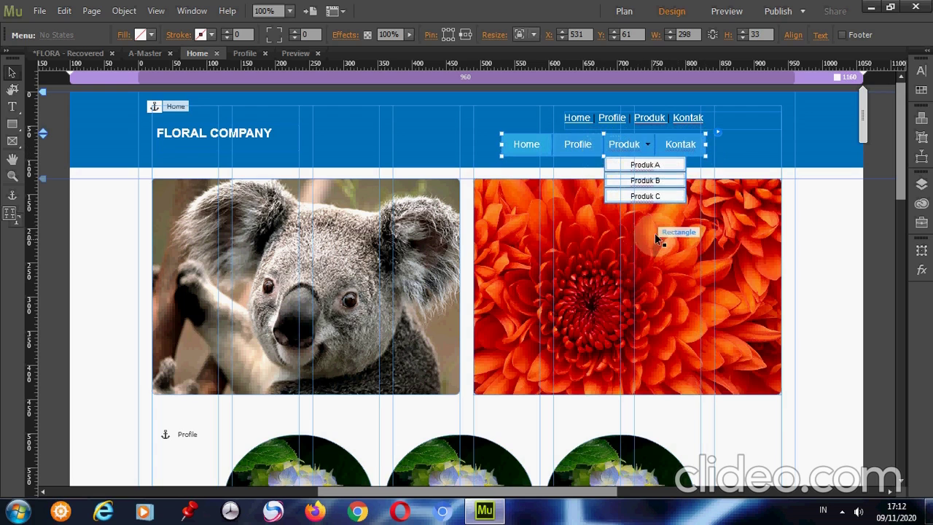
pyautogui.click(665, 179)
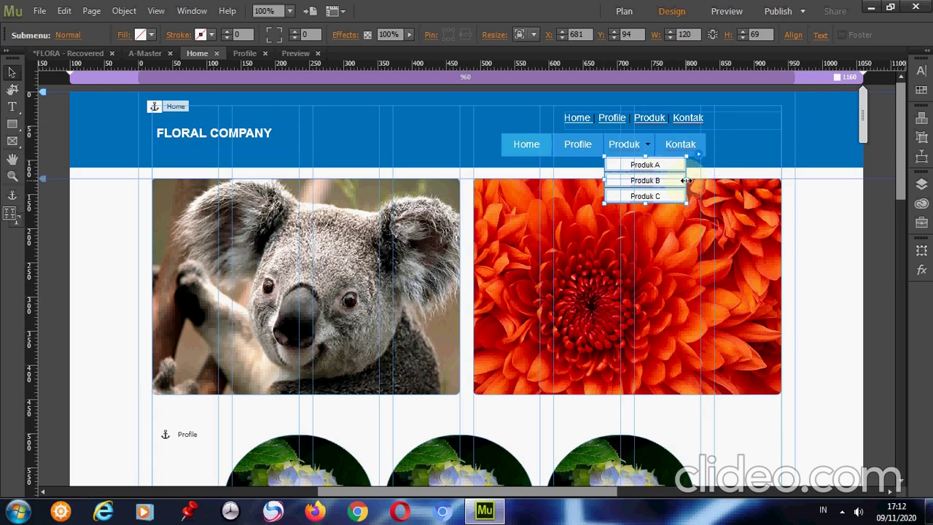
pyautogui.moveTo(686, 180); pyautogui.dragTo(698, 182)
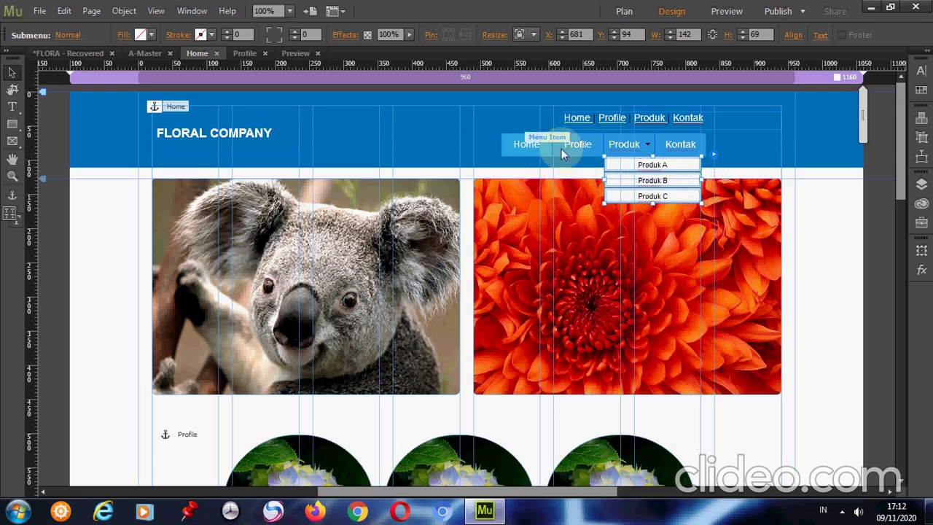
pyautogui.click(625, 145)
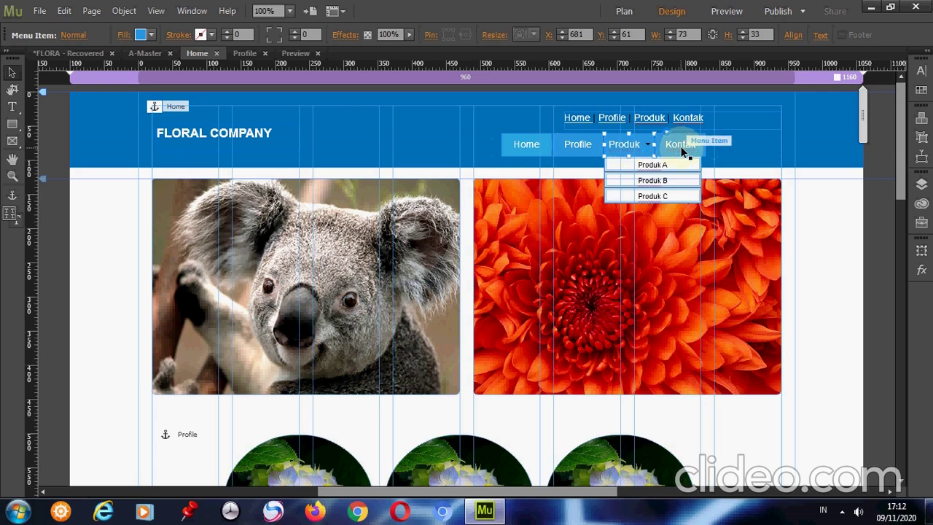
pyautogui.click(532, 148)
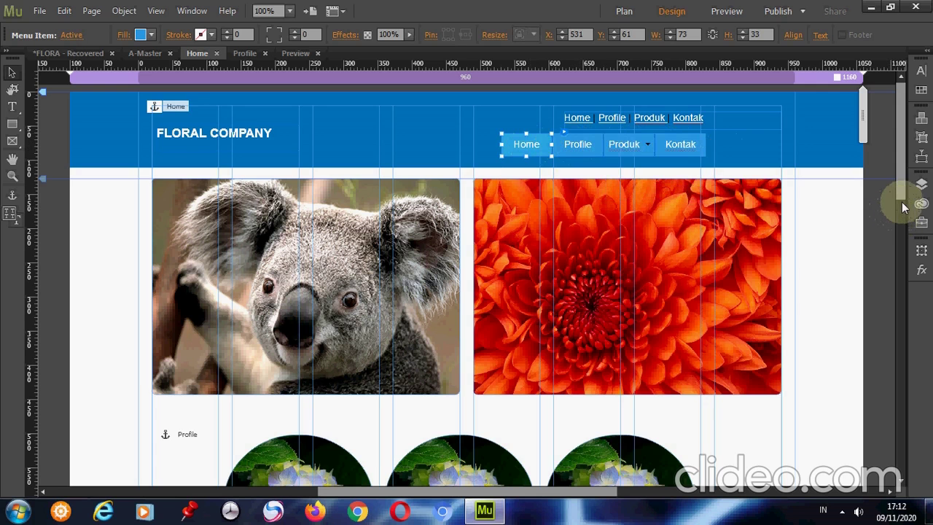
pyautogui.moveTo(901, 192); pyautogui.dragTo(908, 396)
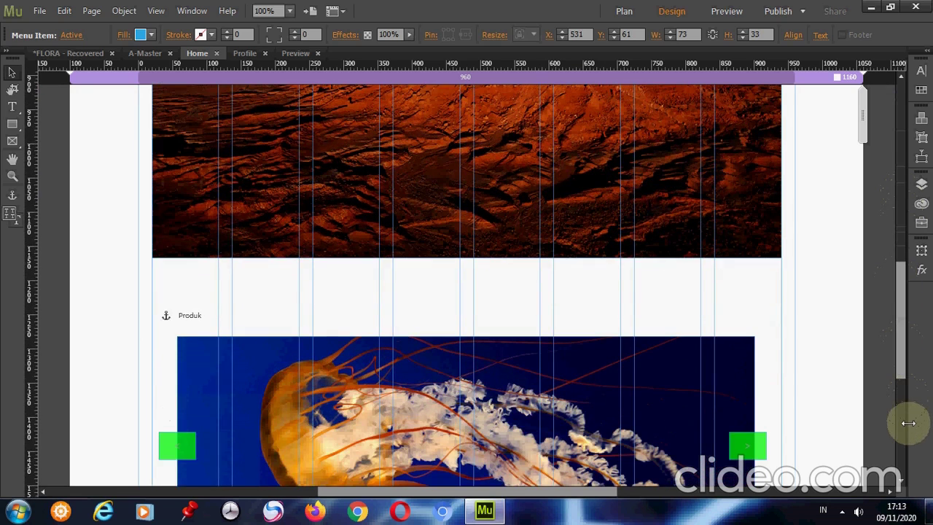
pyautogui.scroll(-2, 903, 432)
pyautogui.scroll(-1, 903, 433)
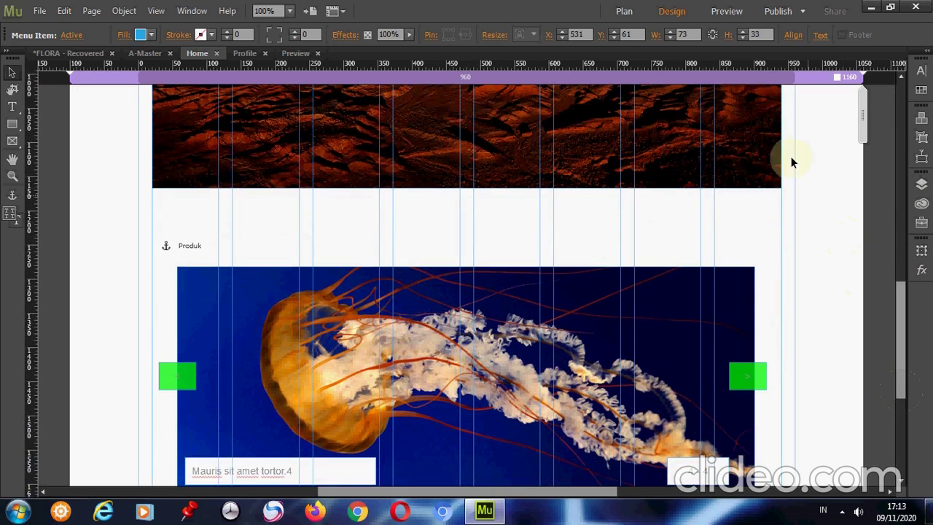
# Preview the Home page, test the Profile, Produk and Kontak links in the header's text navigation, and return to the design view
pyautogui.click(720, 11)
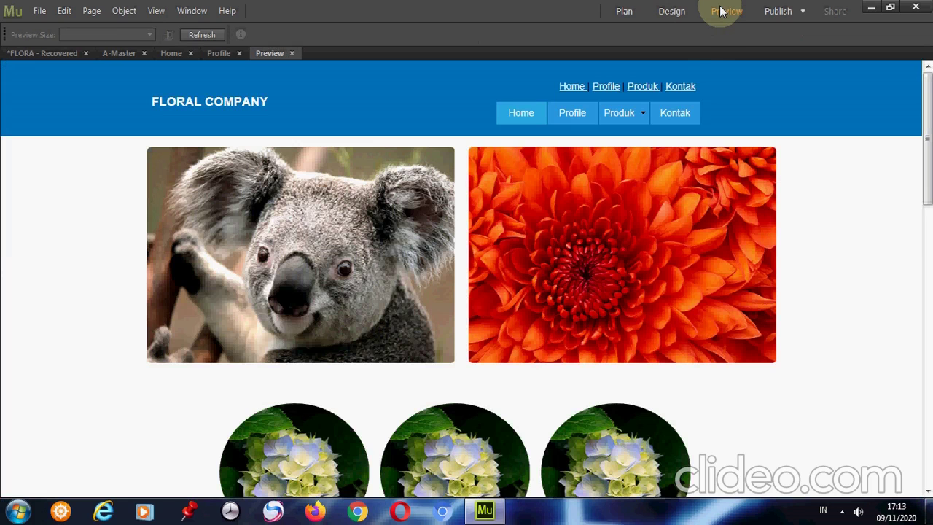
pyautogui.click(608, 88)
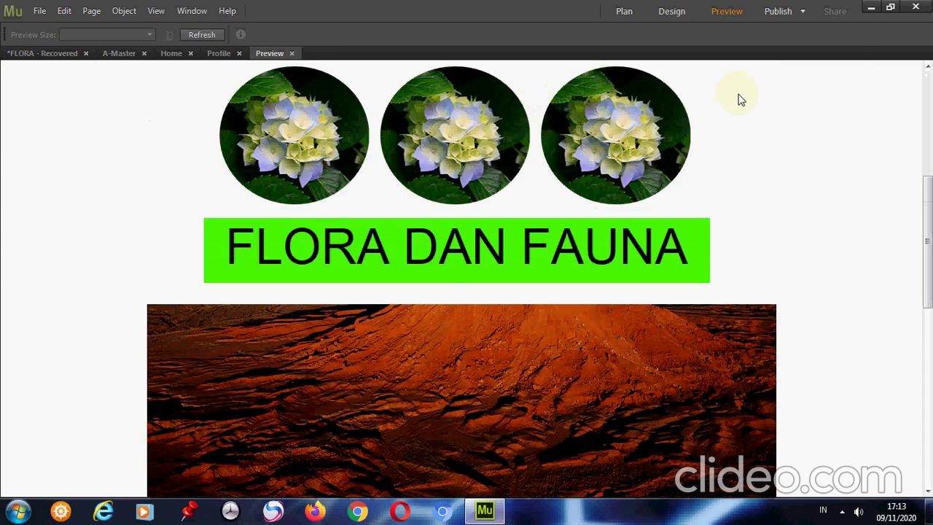
pyautogui.click(926, 91)
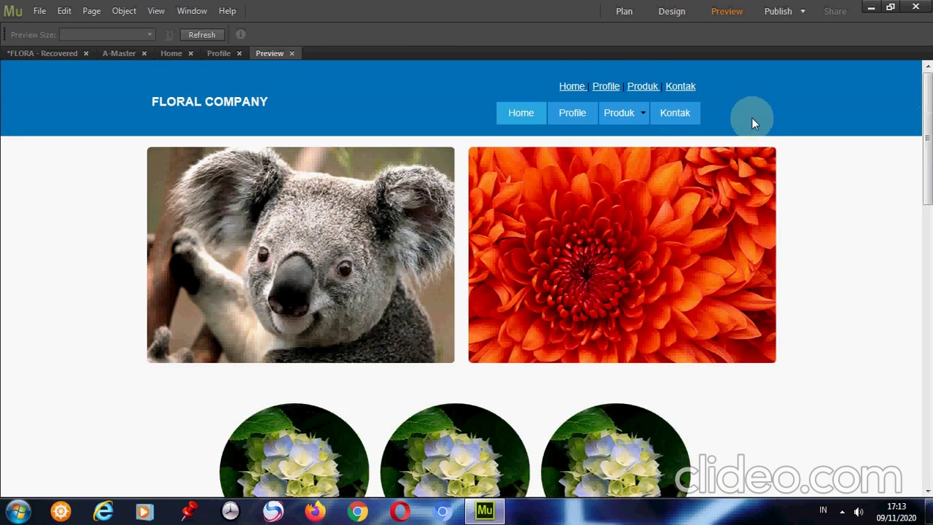
pyautogui.click(656, 92)
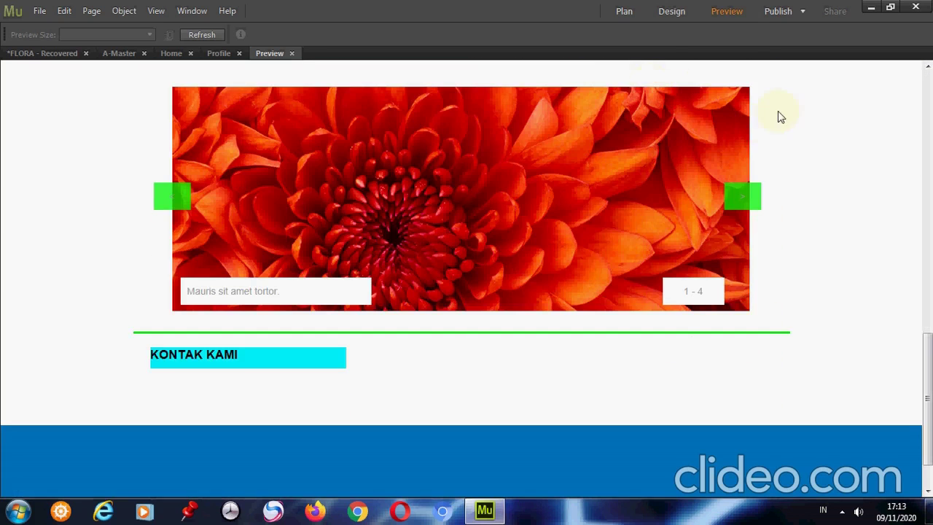
pyautogui.click(928, 129)
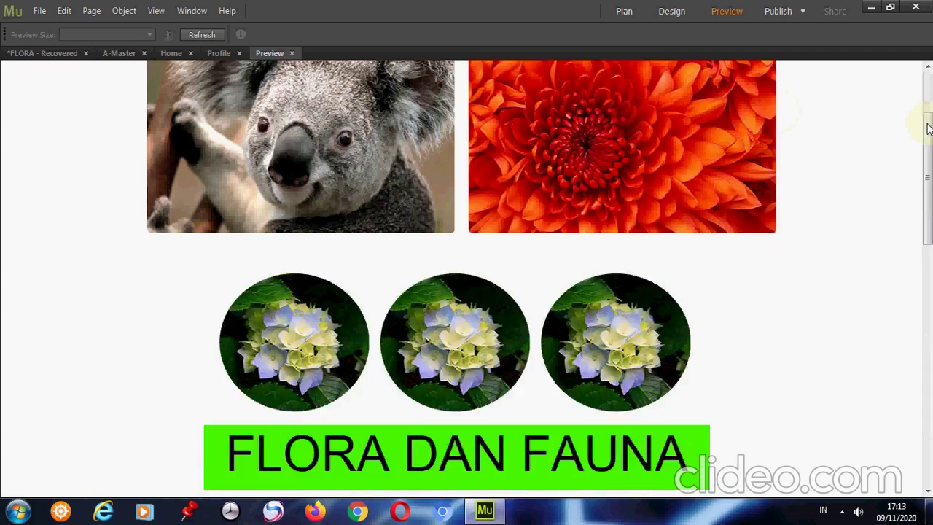
pyautogui.moveTo(927, 129); pyautogui.dragTo(927, 103)
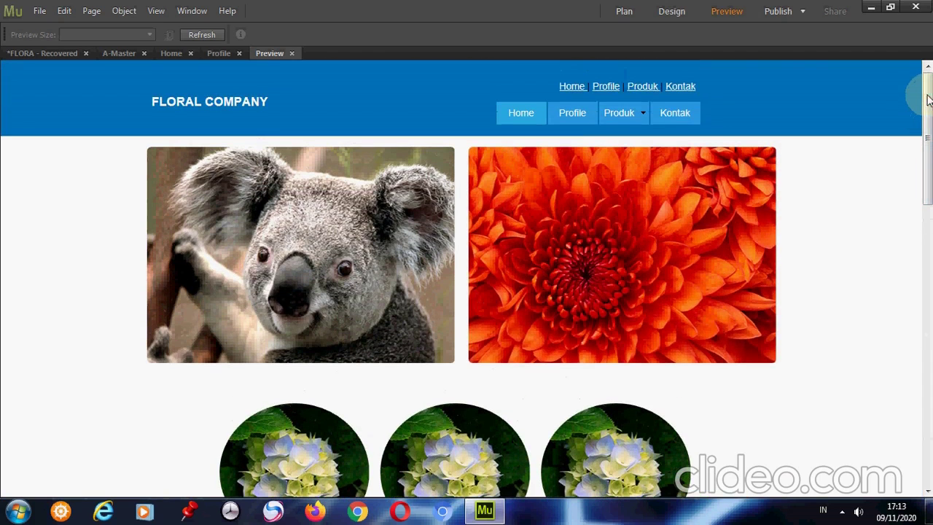
pyautogui.click(695, 88)
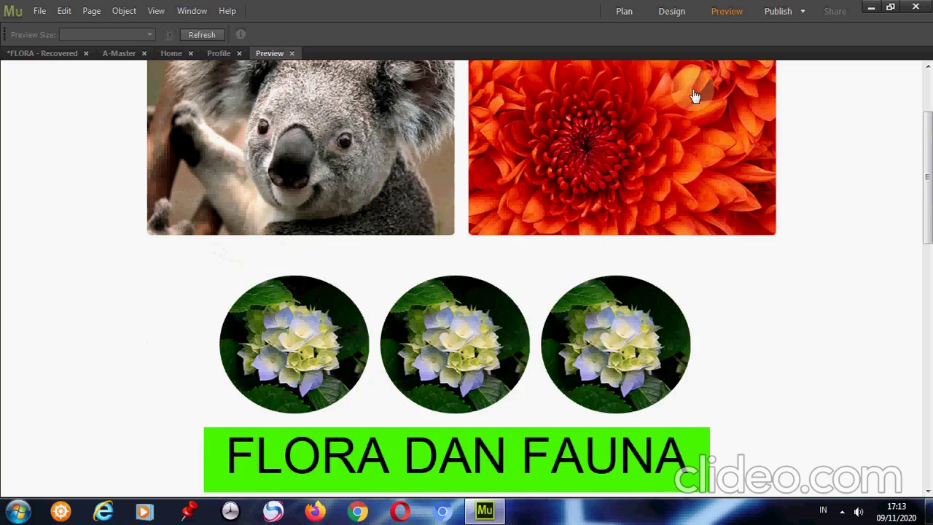
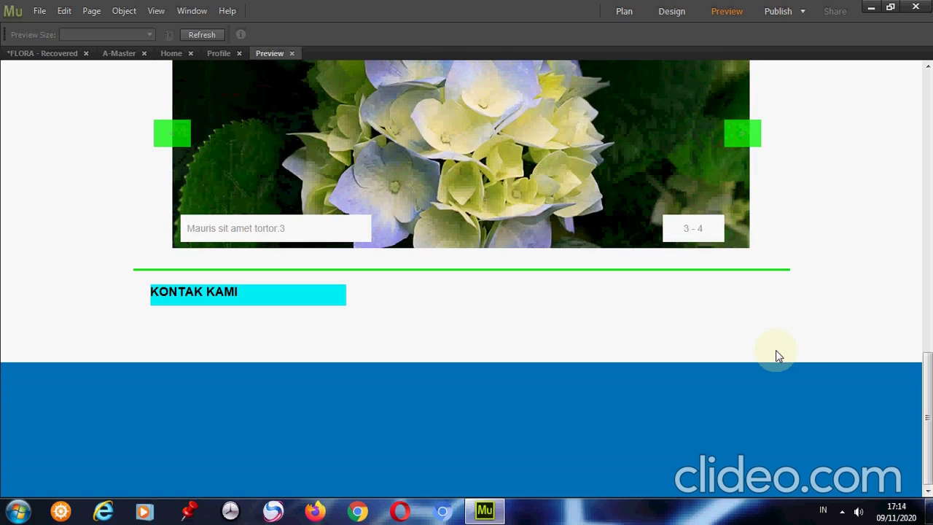
pyautogui.click(672, 10)
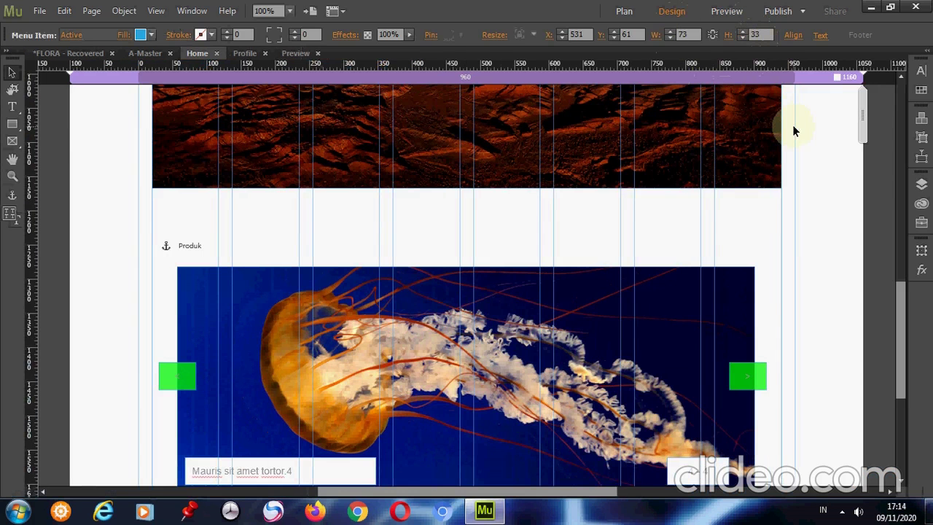
# Place a Simple Contact form widget below the Kontak line on the Home page, at about X 745, Y 1721
pyautogui.scroll(-1, 904, 410)
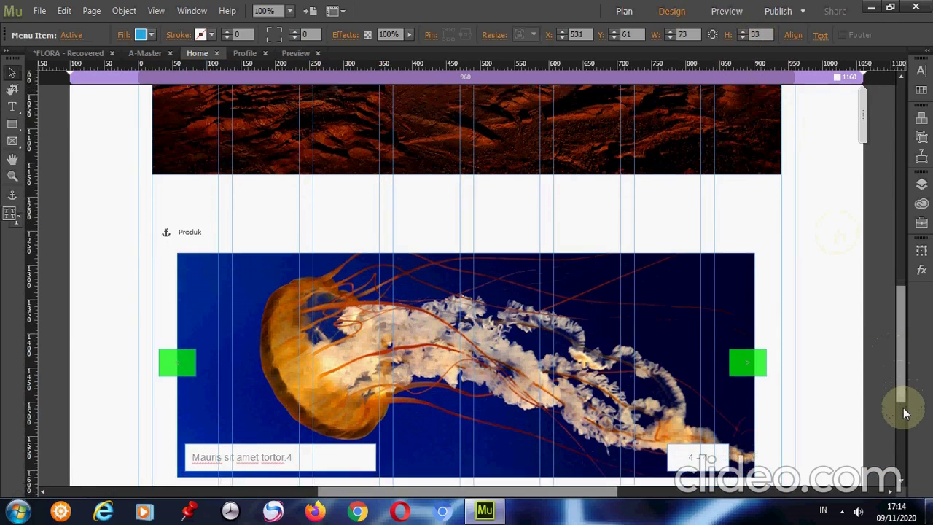
pyautogui.scroll(-1, 903, 412)
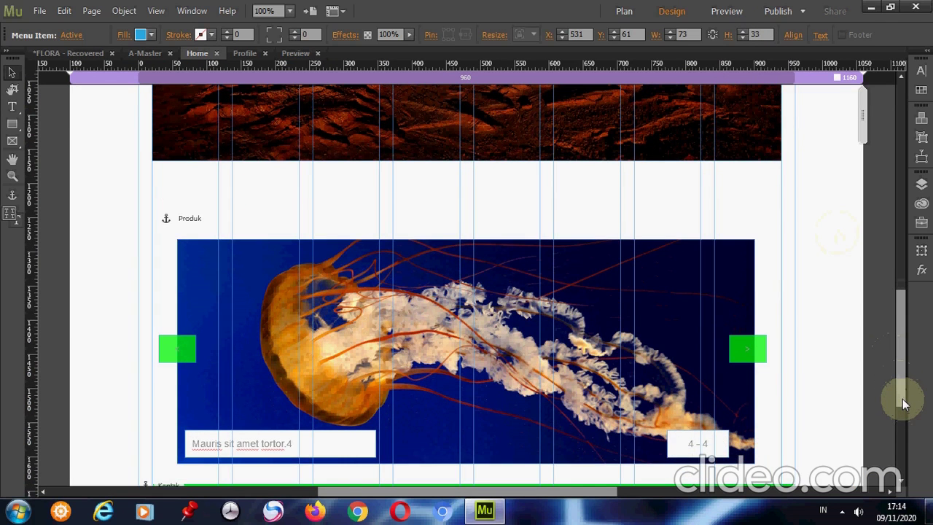
pyautogui.moveTo(903, 399); pyautogui.dragTo(903, 459)
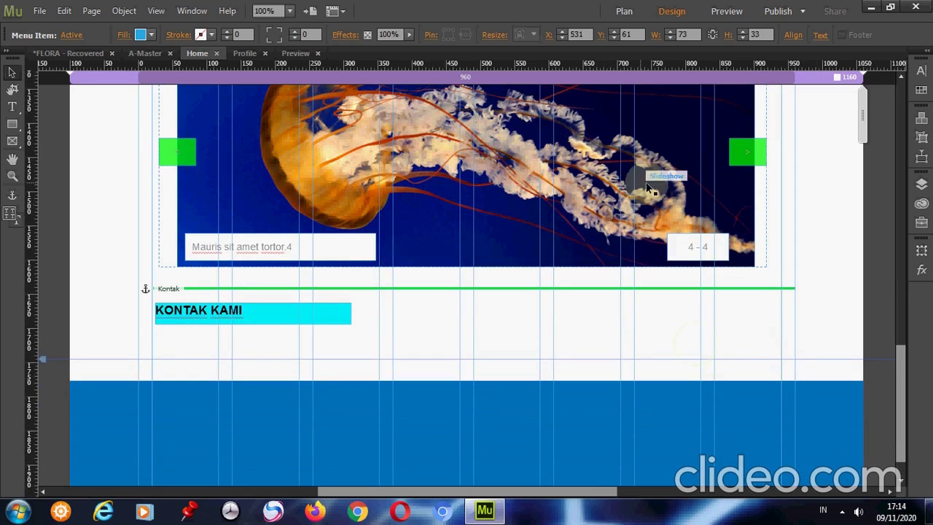
pyautogui.click(922, 119)
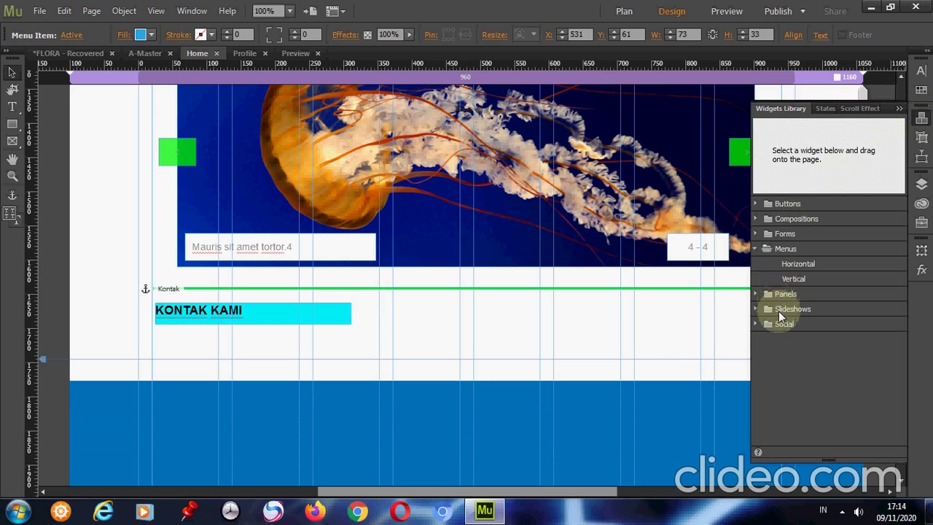
pyautogui.click(755, 234)
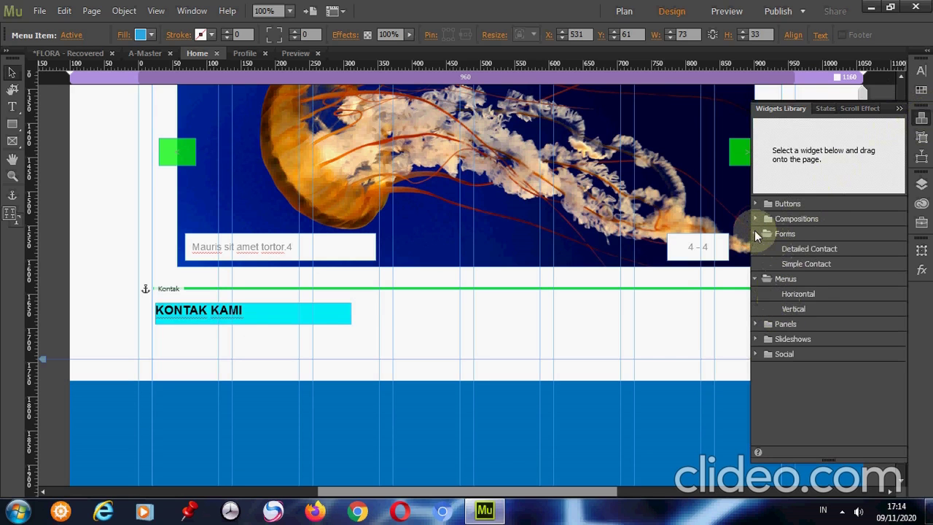
pyautogui.click(803, 267)
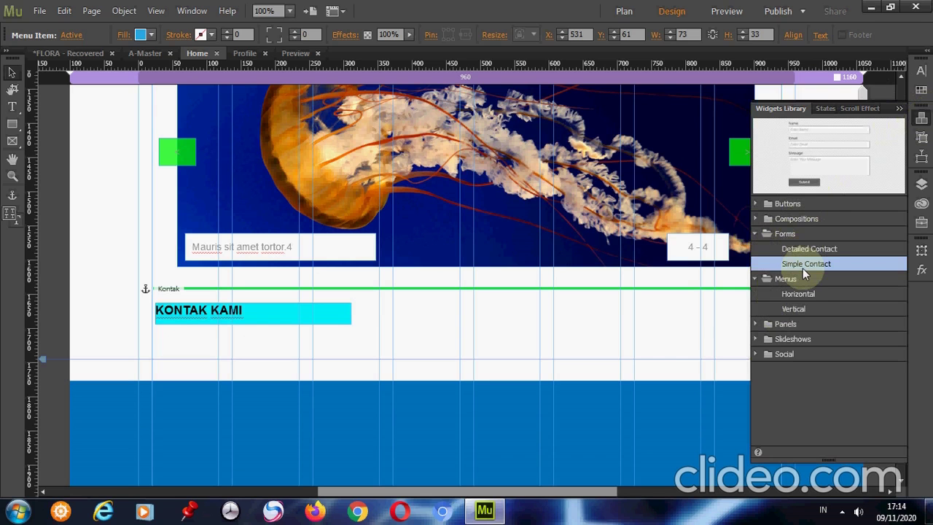
pyautogui.moveTo(803, 268); pyautogui.dragTo(648, 344)
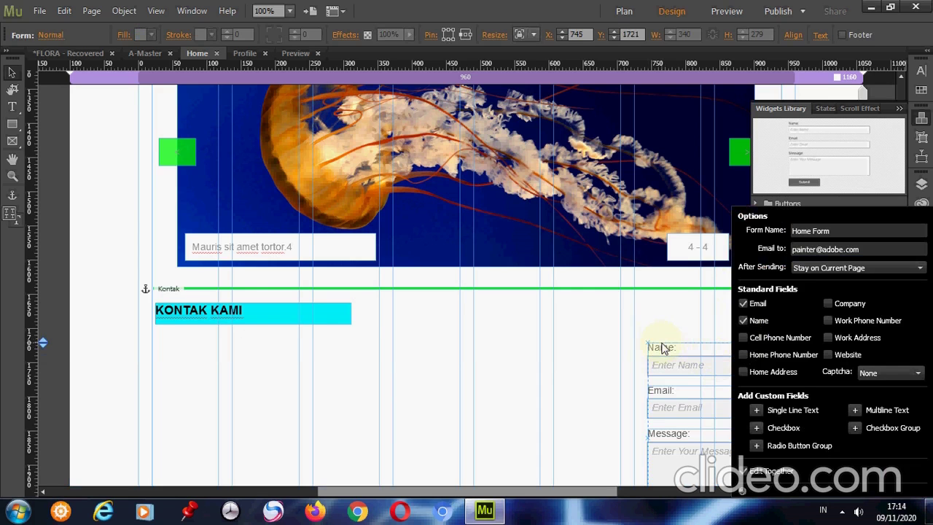
# Move the Simple Contact form to about X 563, Y 1726 so it fits within the page's columns
pyautogui.click(632, 348)
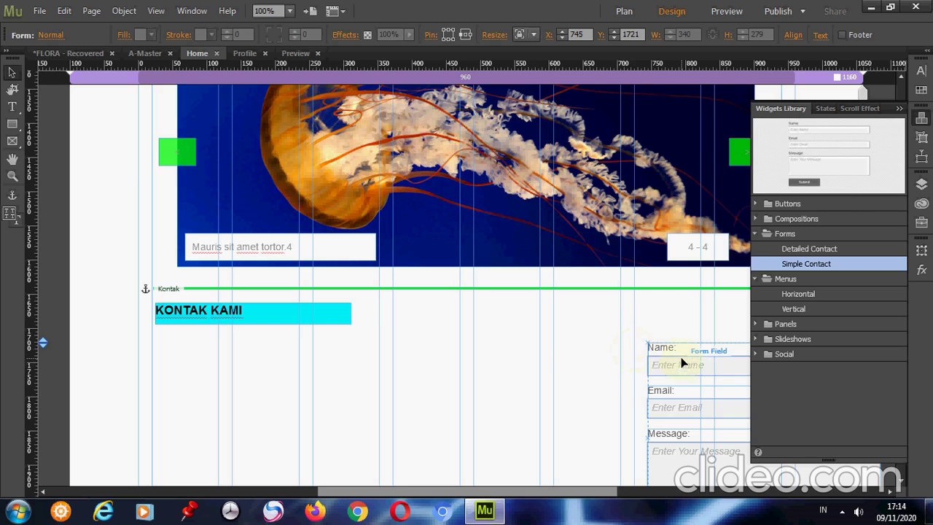
pyautogui.moveTo(683, 363); pyautogui.dragTo(614, 363)
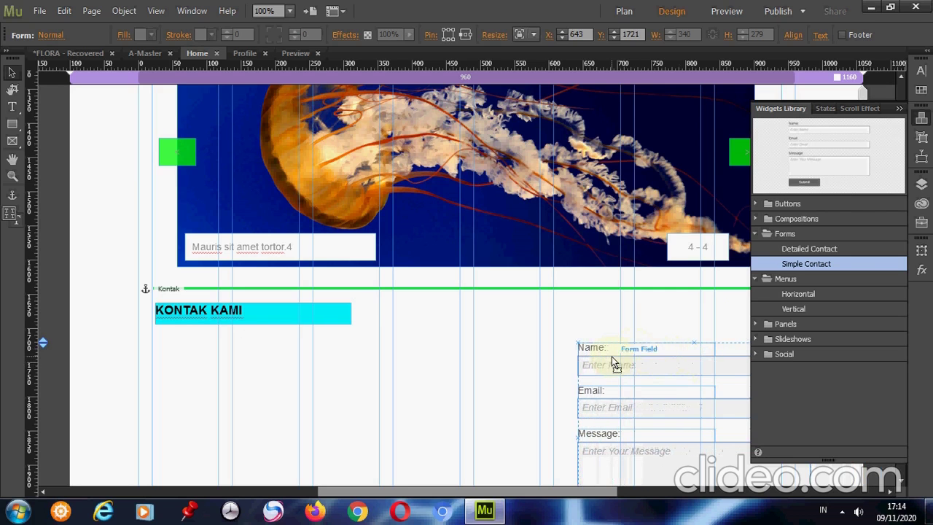
pyautogui.click(900, 112)
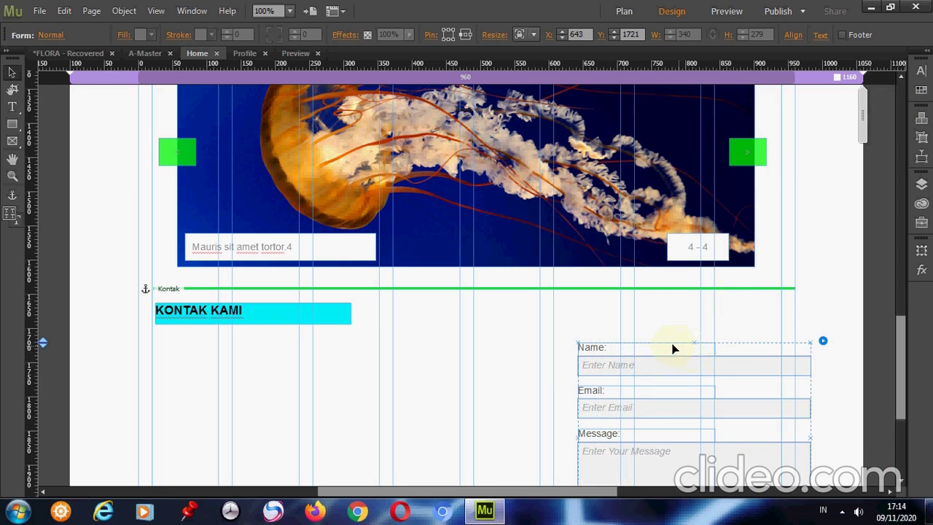
pyautogui.moveTo(673, 347); pyautogui.dragTo(624, 350)
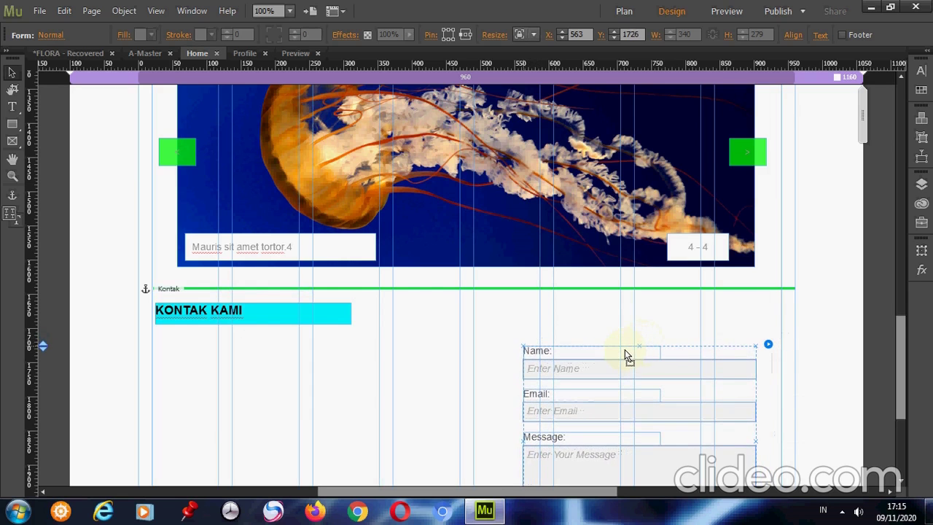
# Rename the contact form's Name label to "Nama:" and its Message label to "Pesan:"
pyautogui.click(543, 352)
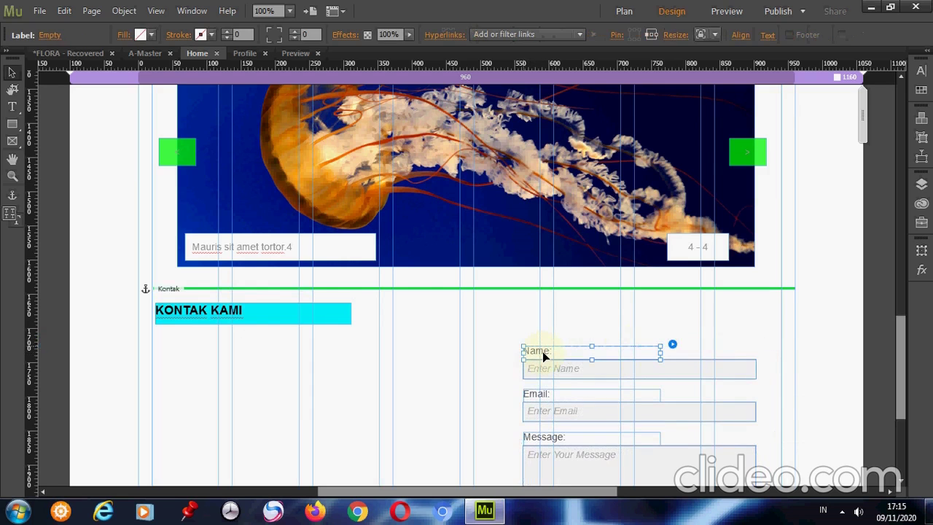
pyautogui.doubleClick(550, 356)
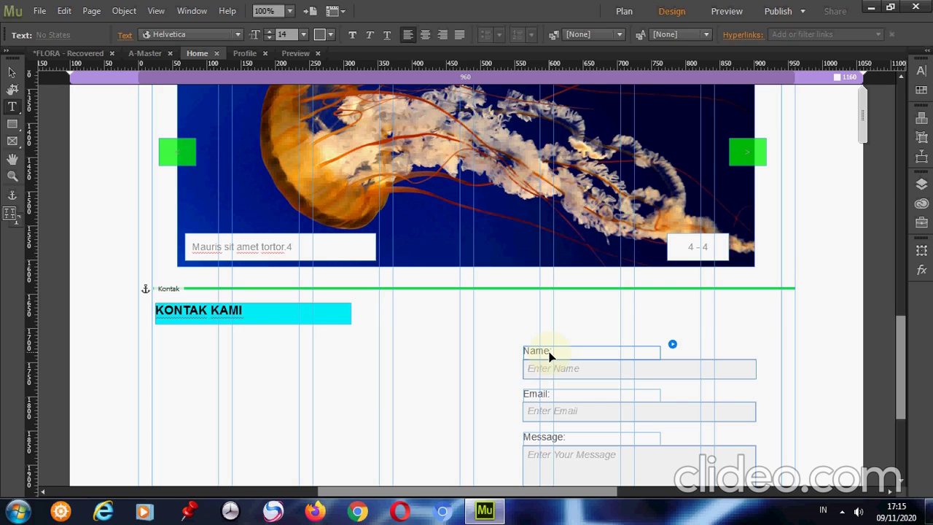
pyautogui.press('BackSpace')
pyautogui.press('BackSpace')
pyautogui.write('ama')
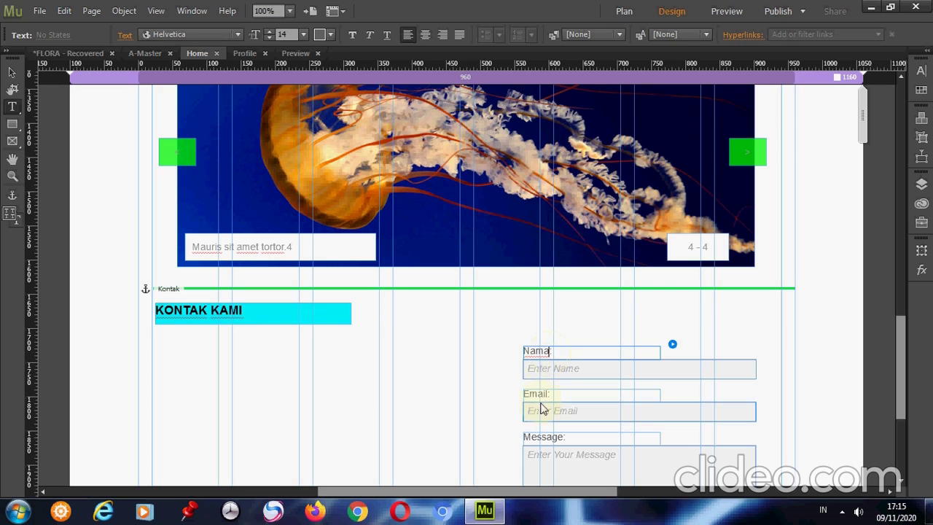
pyautogui.doubleClick(553, 437)
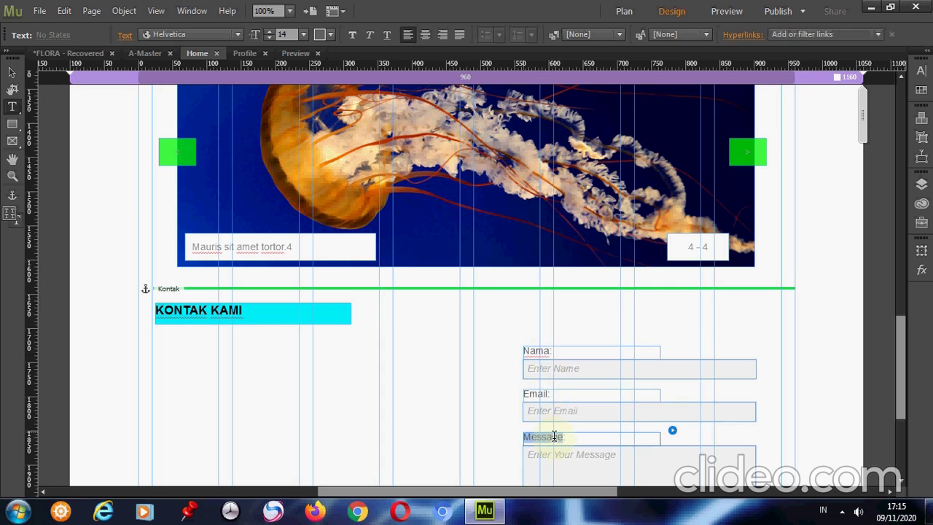
pyautogui.write('Pes')
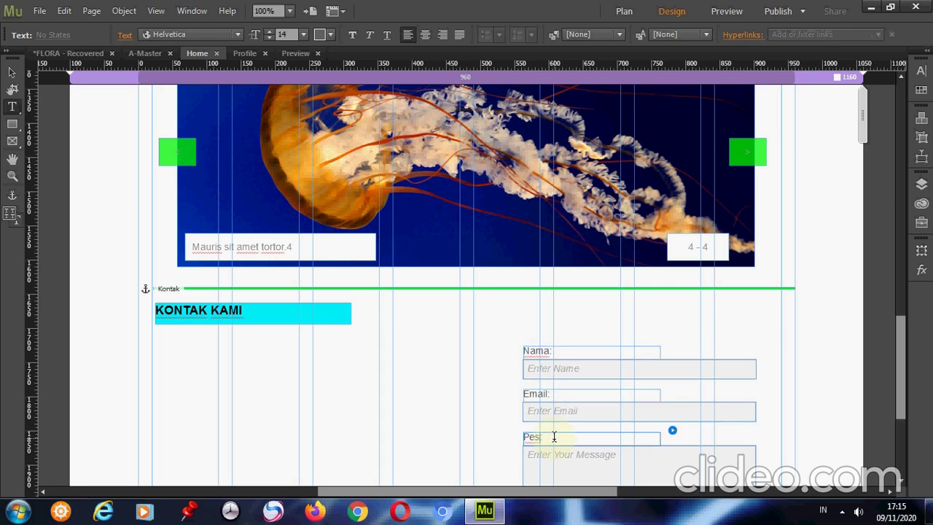
pyautogui.write('an')
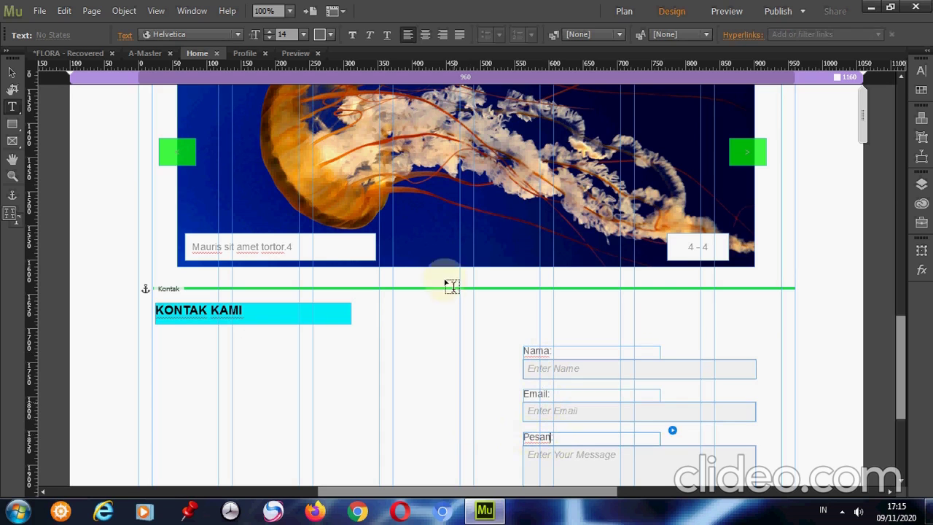
# Replace the name field's placeholder text in the contact form with "Ketikan Nama Anda"
pyautogui.click(592, 367)
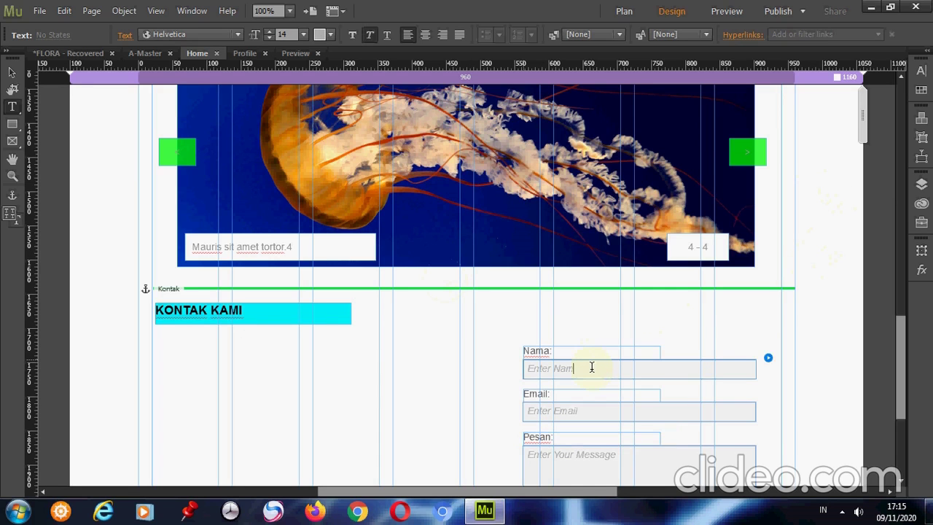
pyautogui.press('BackSpace')
pyautogui.press('BackSpace')
pyautogui.press('BackSpace')
pyautogui.press('BackSpace')
pyautogui.press('BackSpace')
pyautogui.press('BackSpace')
pyautogui.press('BackSpace')
pyautogui.press('BackSpace')
pyautogui.press('BackSpace')
pyautogui.write('N')
pyautogui.write('e')
pyautogui.write('tikan Nama')
pyautogui.write(' Anda')
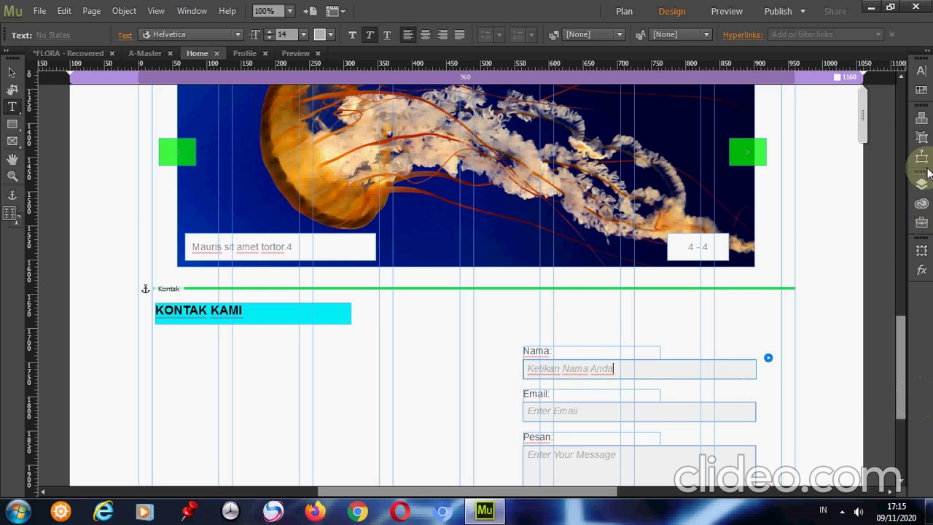
# Place a Google Maps social widget under the KONTAK KAMI heading, level with the top of the contact form
pyautogui.click(921, 121)
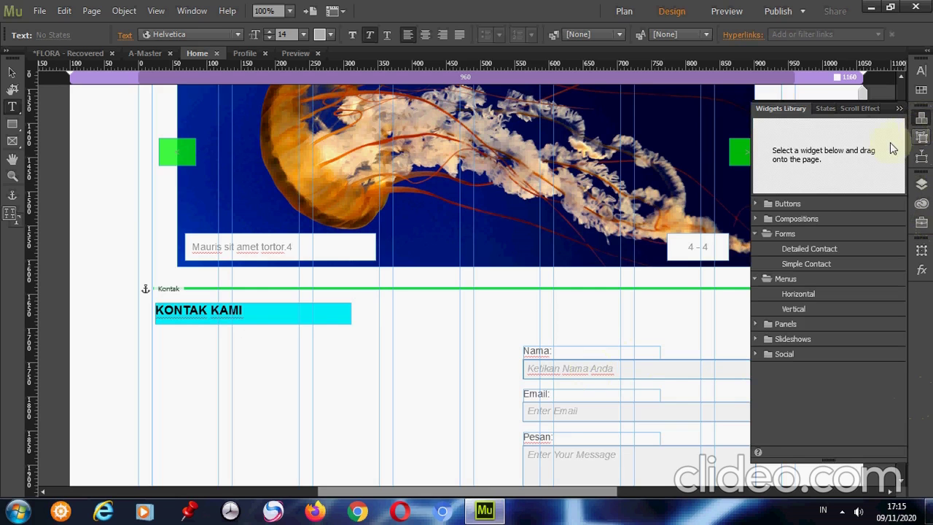
pyautogui.click(755, 354)
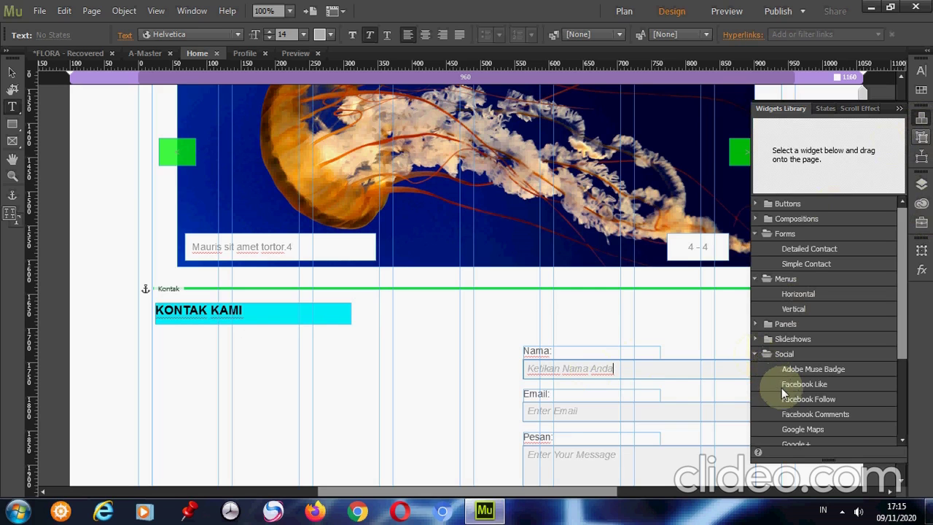
pyautogui.click(793, 430)
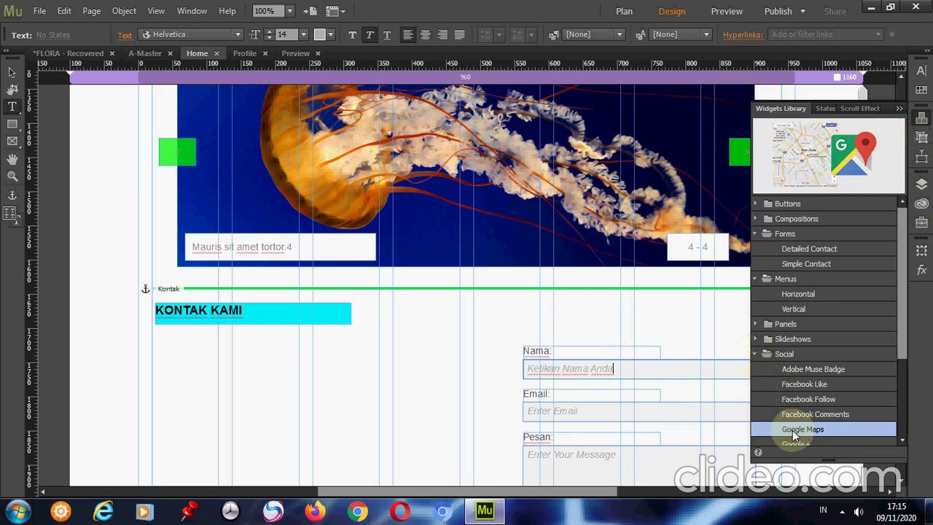
pyautogui.moveTo(793, 430); pyautogui.dragTo(147, 355)
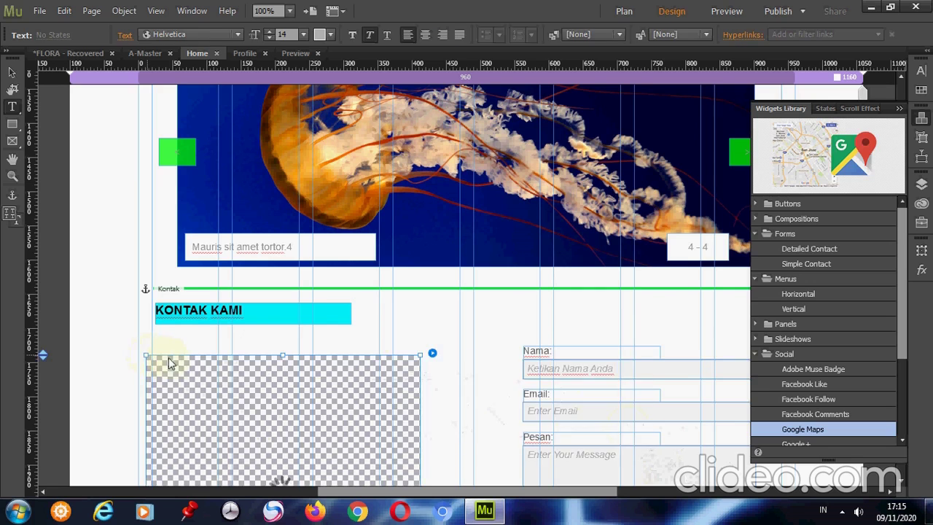
pyautogui.moveTo(265, 385); pyautogui.dragTo(285, 379)
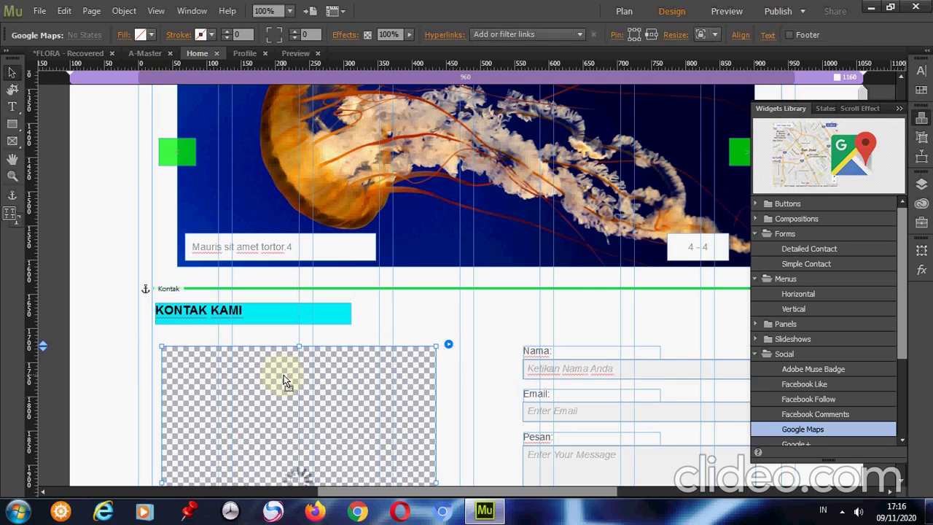
pyautogui.click(900, 109)
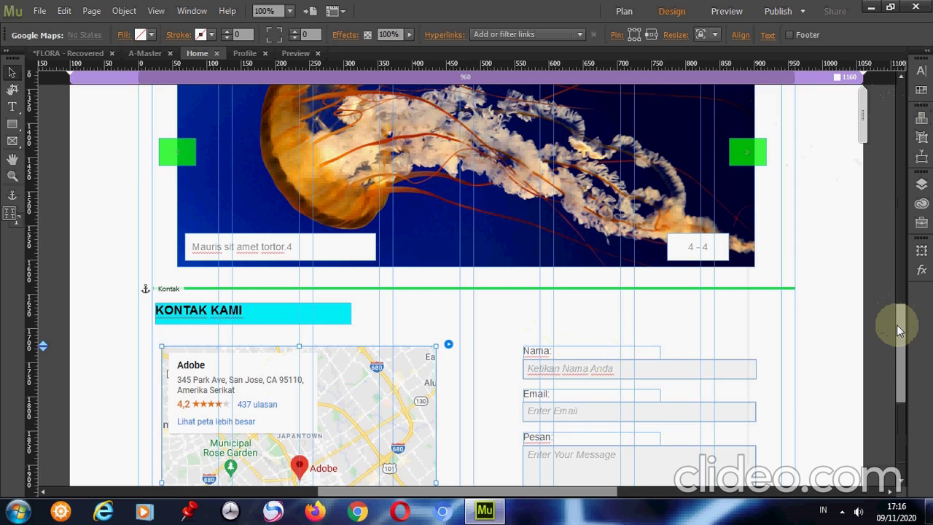
# Shift the contact form slightly right and down beside the map, to about X 580
pyautogui.moveTo(900, 330); pyautogui.dragTo(901, 380)
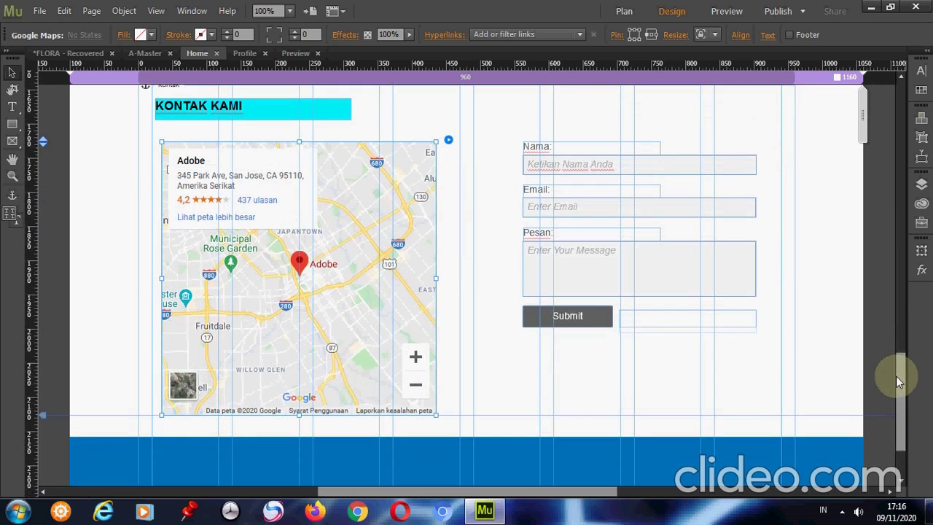
pyautogui.click(714, 283)
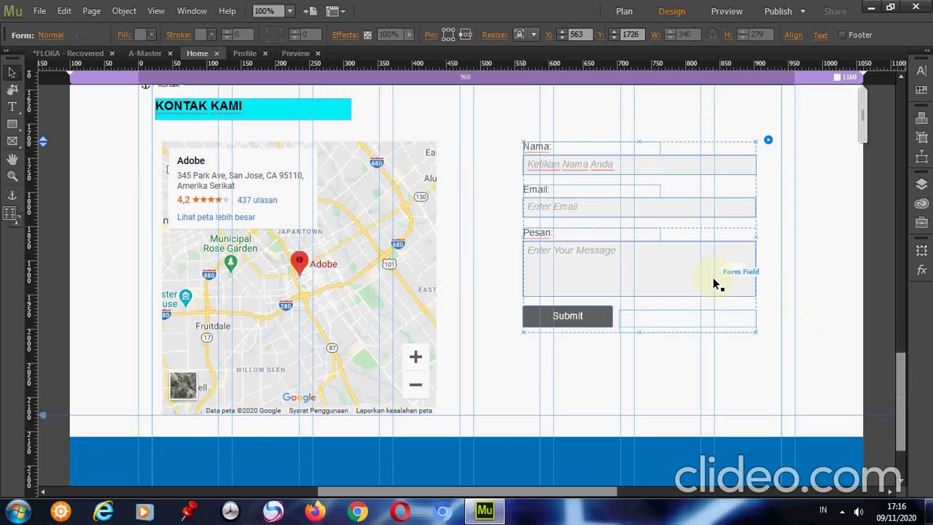
pyautogui.moveTo(714, 278); pyautogui.dragTo(725, 292)
pyautogui.click(726, 292)
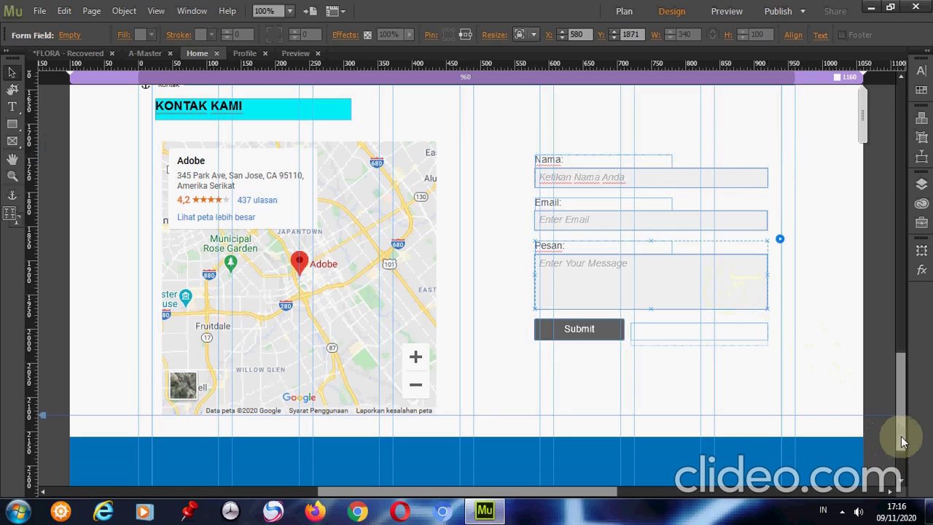
# Try a Twitter Follow widget in the blue footer and delete it
pyautogui.scroll(-3, 903, 441)
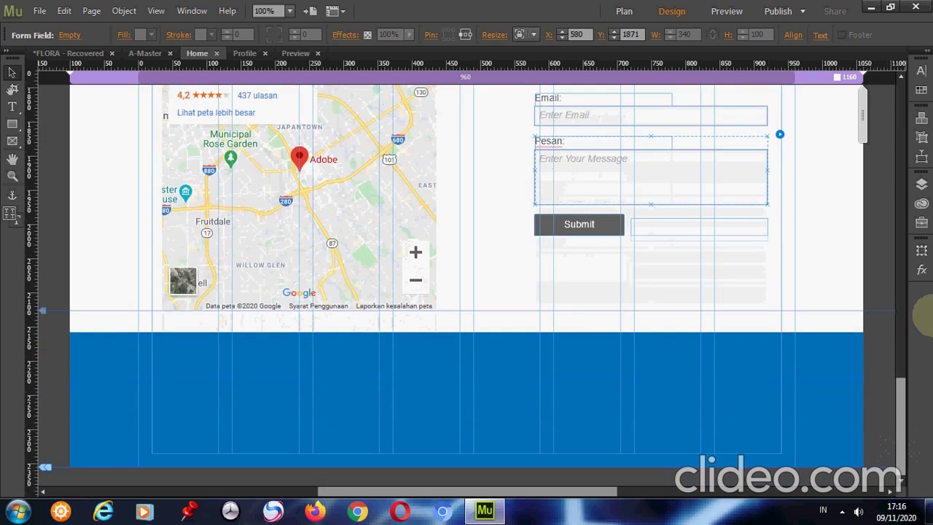
pyautogui.click(922, 127)
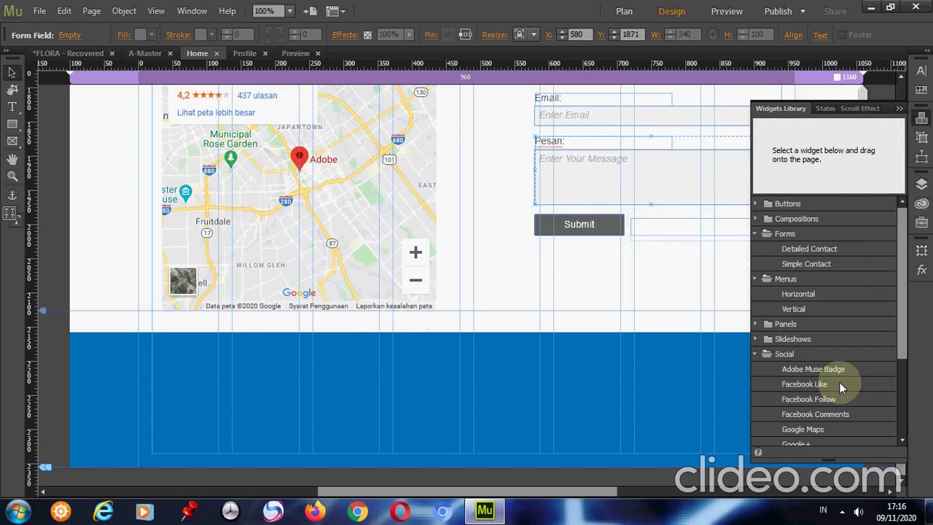
pyautogui.click(905, 430)
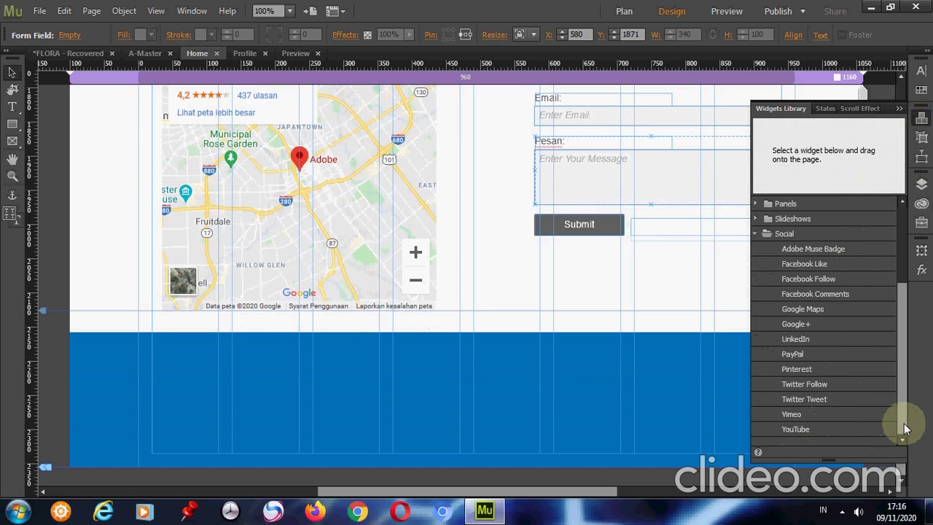
pyautogui.click(803, 413)
pyautogui.click(805, 400)
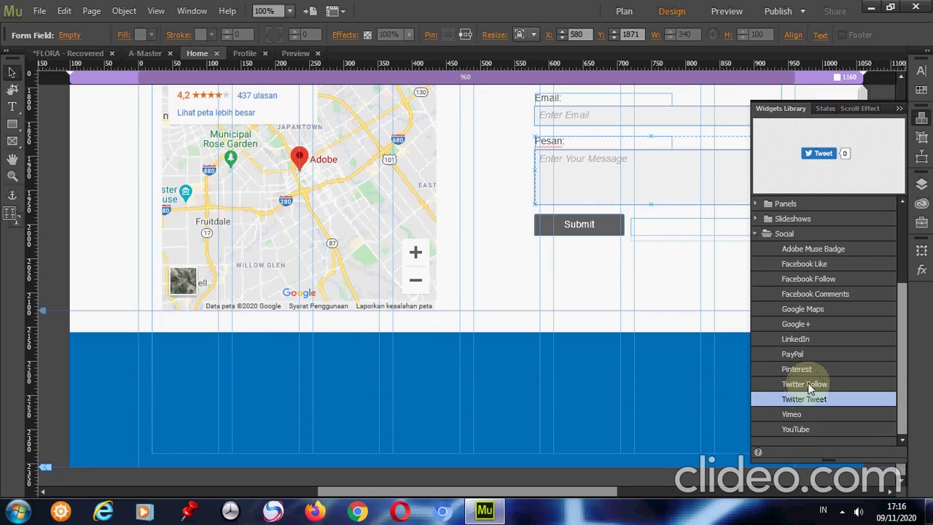
pyautogui.click(808, 384)
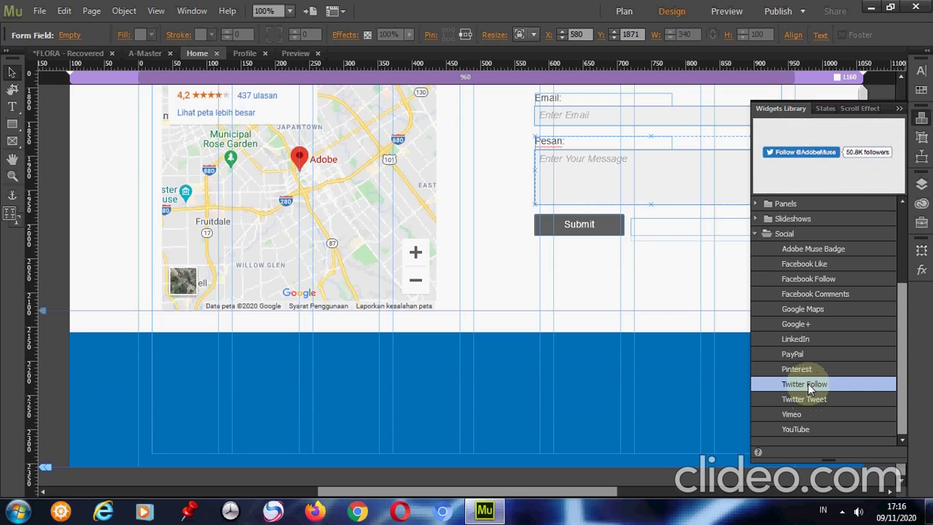
pyautogui.moveTo(808, 384); pyautogui.dragTo(587, 350)
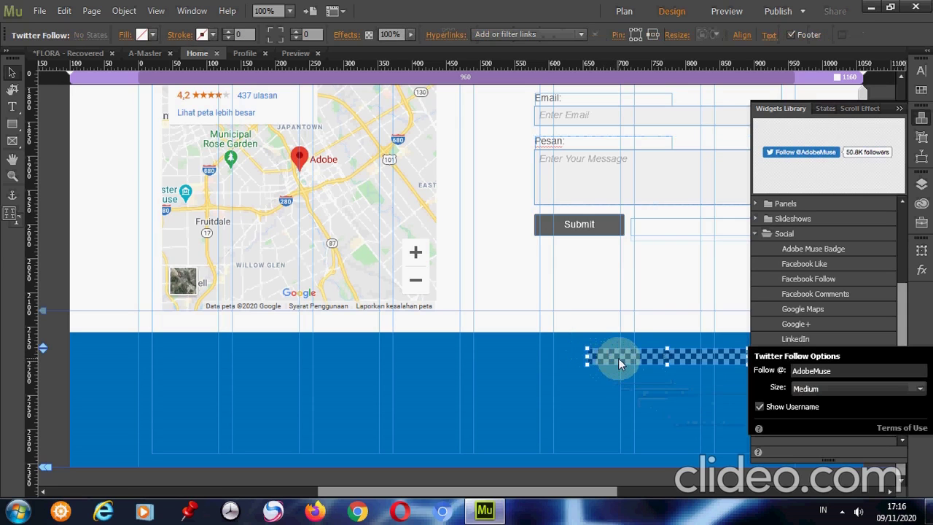
pyautogui.moveTo(619, 358); pyautogui.dragTo(581, 385)
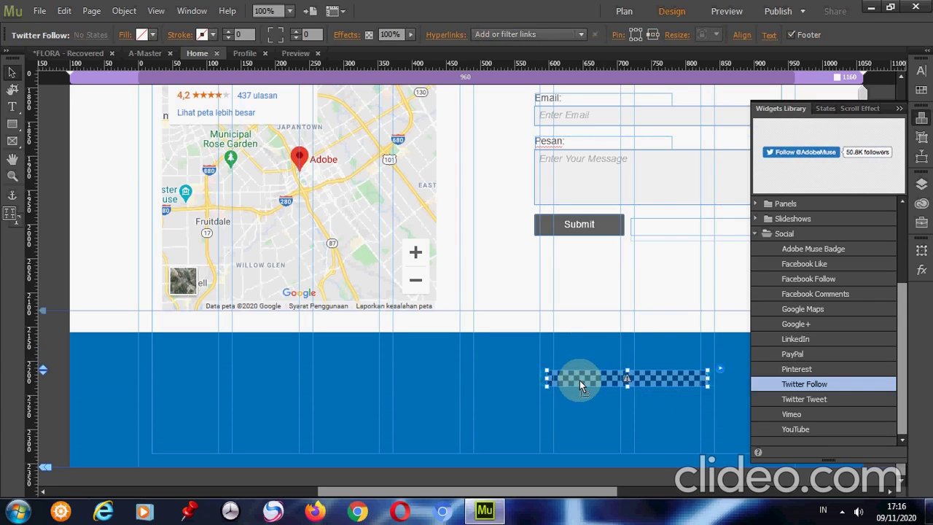
pyautogui.press('Delete')
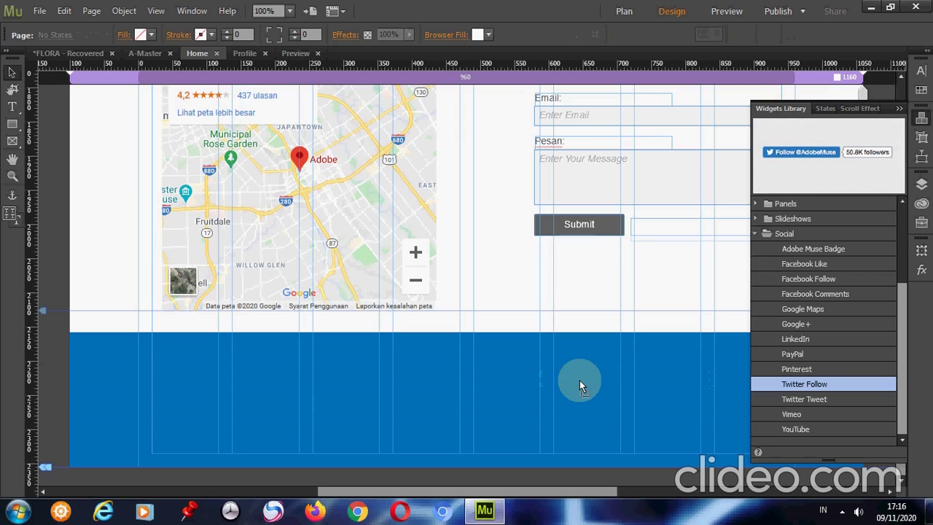
# Place a Facebook Comments widget in the blue footer below the map and resize it to align with the map's left edge
pyautogui.click(800, 295)
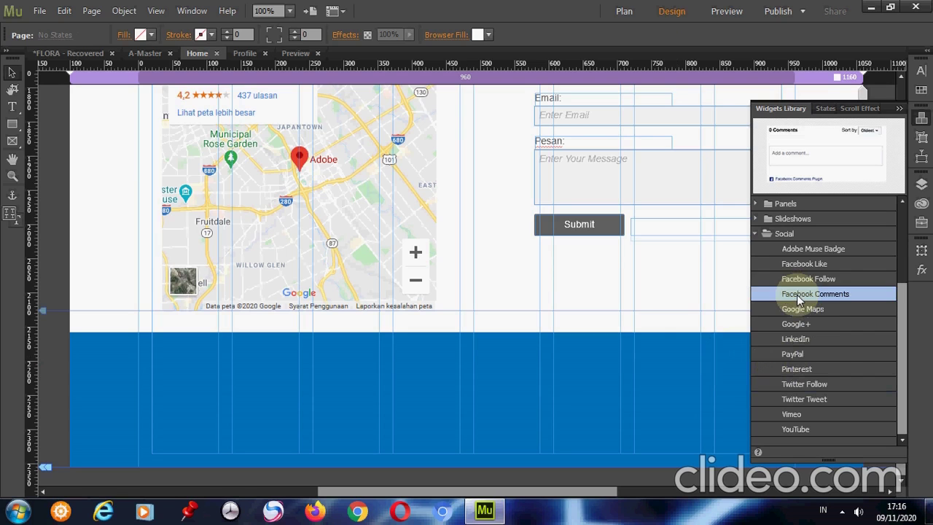
pyautogui.moveTo(800, 302); pyautogui.dragTo(146, 350)
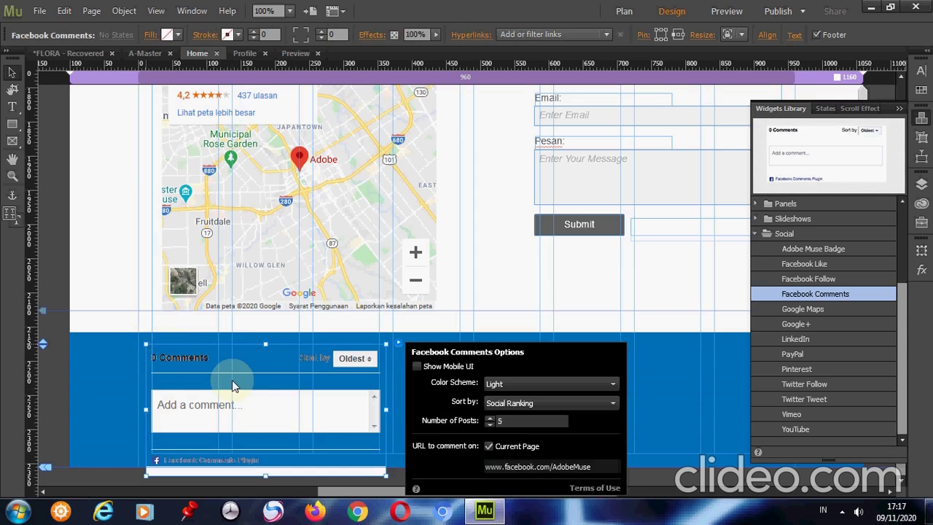
pyautogui.moveTo(233, 385); pyautogui.dragTo(243, 362)
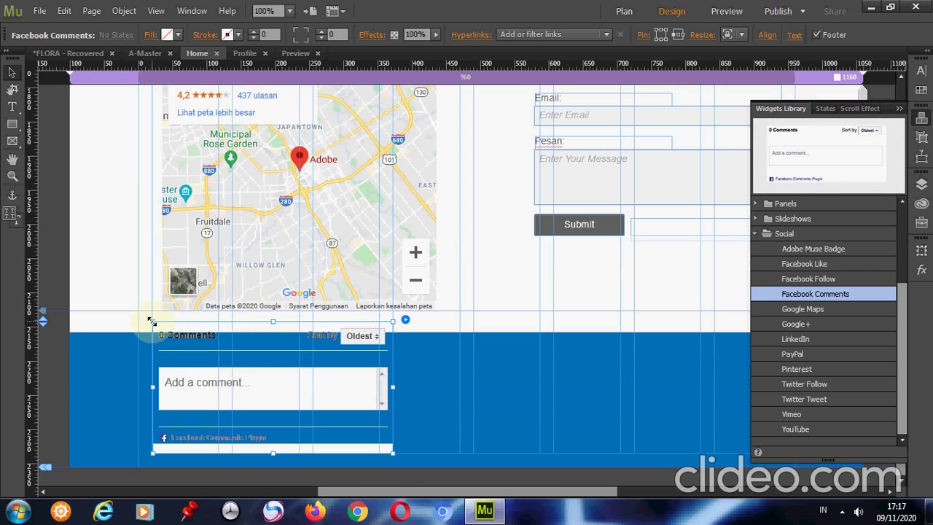
pyautogui.moveTo(151, 322); pyautogui.dragTo(165, 337)
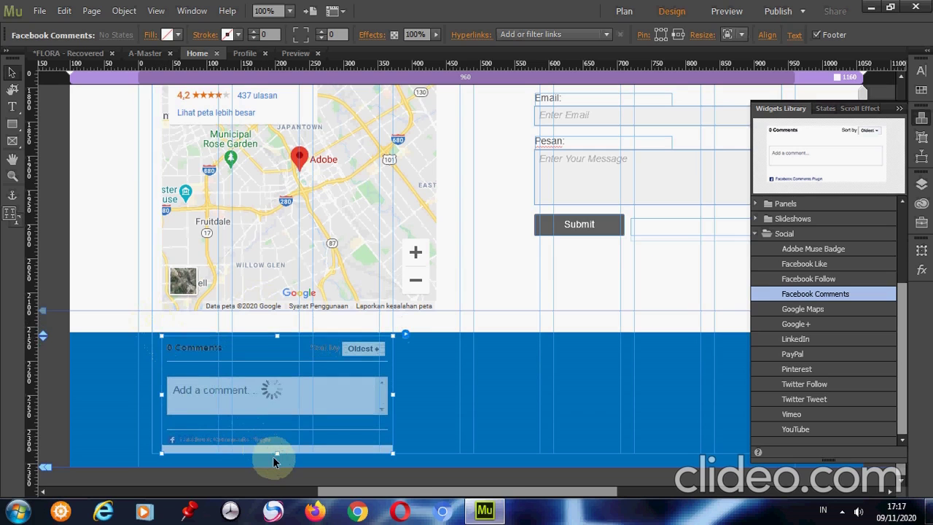
pyautogui.moveTo(276, 457); pyautogui.dragTo(280, 447)
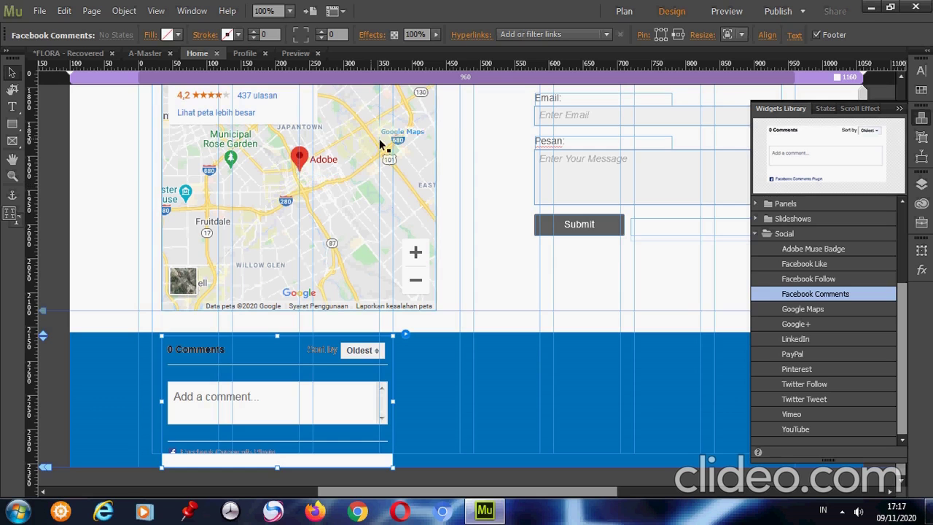
# Extend A-Master's page bottom and the blue footer rectangle down to about Y 735
pyautogui.click(621, 10)
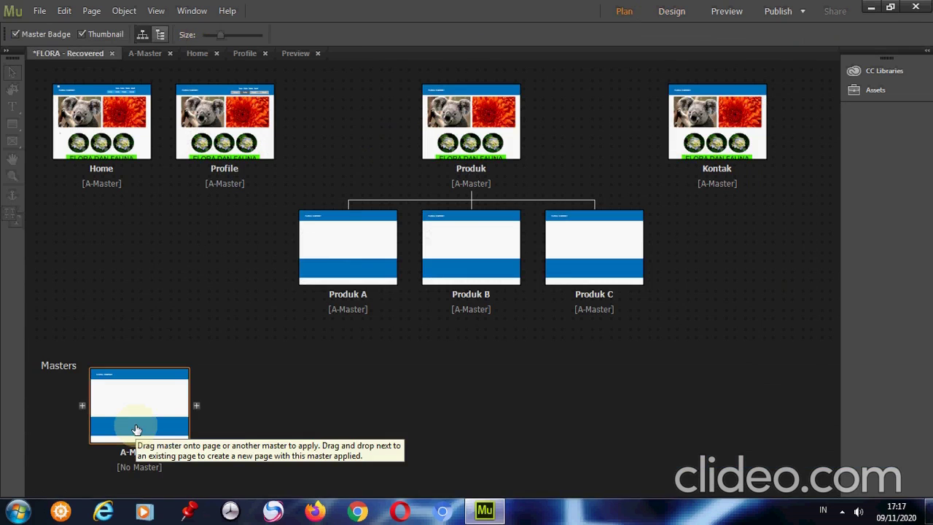
pyautogui.doubleClick(136, 430)
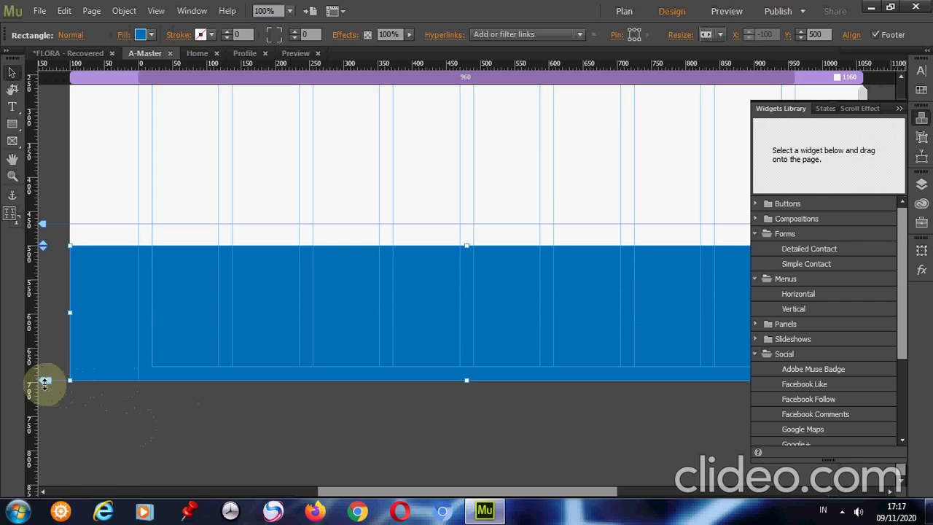
pyautogui.moveTo(42, 382); pyautogui.dragTo(40, 406)
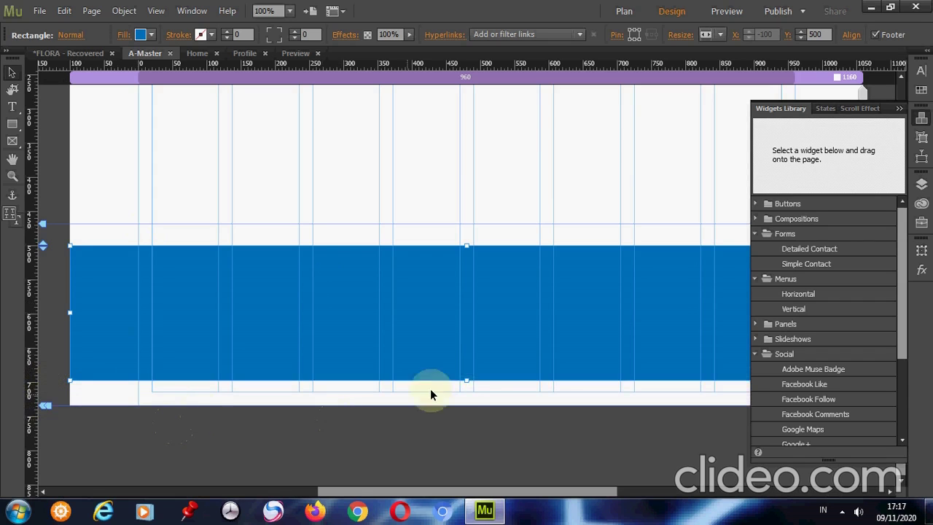
pyautogui.click(470, 384)
pyautogui.click(468, 375)
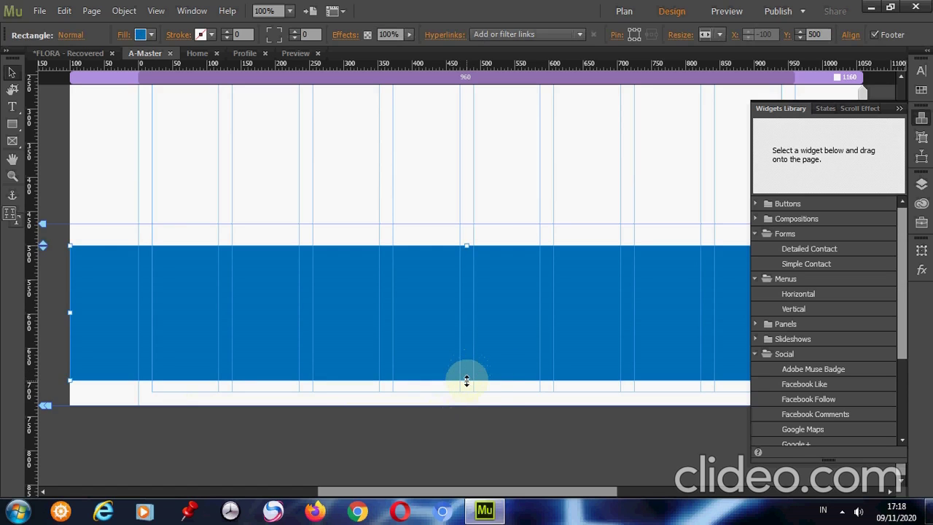
pyautogui.moveTo(467, 380); pyautogui.dragTo(466, 404)
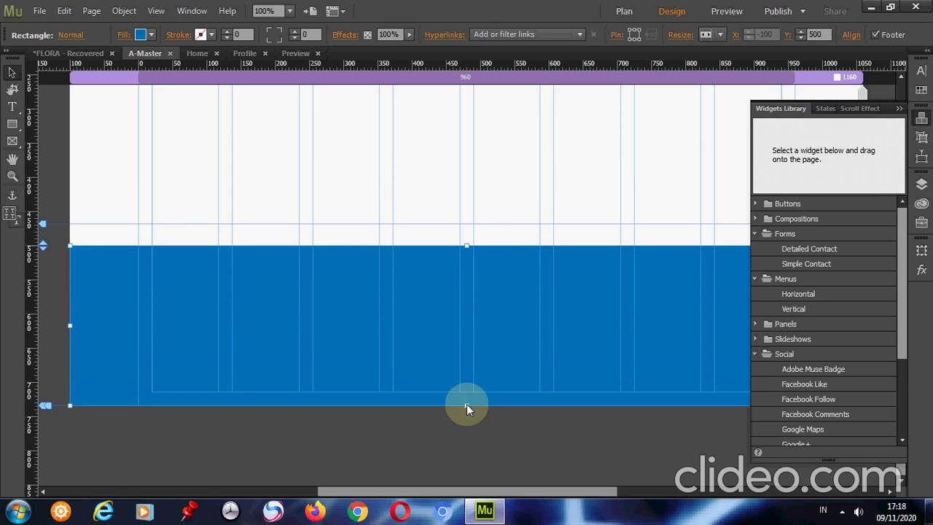
# On the Home page, nudge the Facebook Comments widget up to sit just below the blue footer's upper edge
pyautogui.click(622, 12)
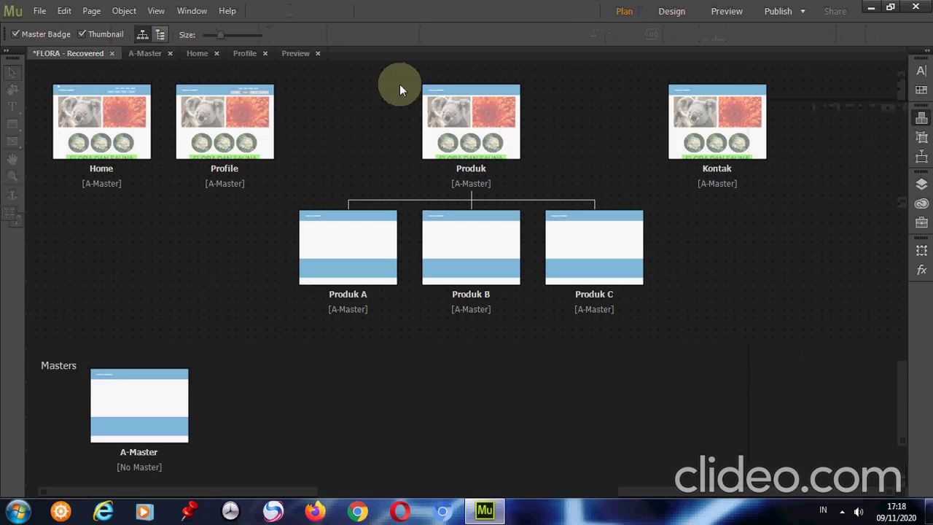
pyautogui.doubleClick(110, 128)
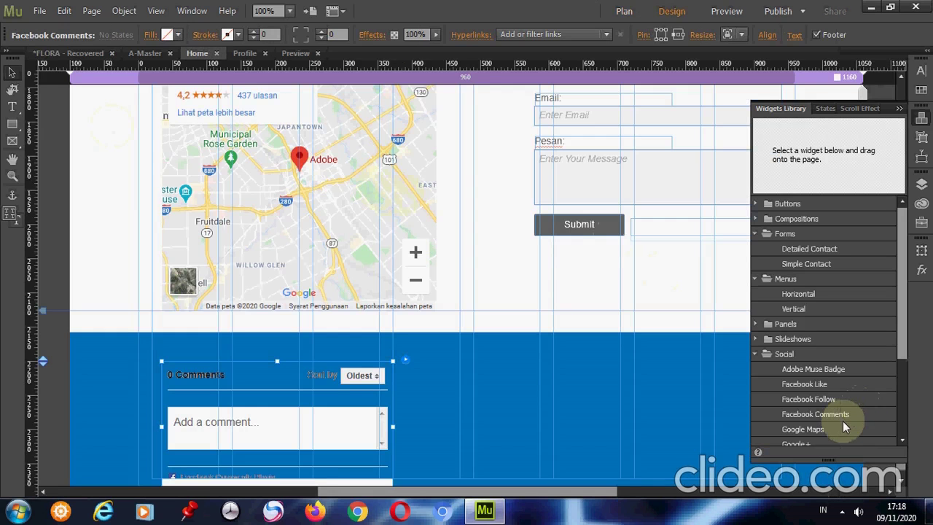
pyautogui.click(904, 484)
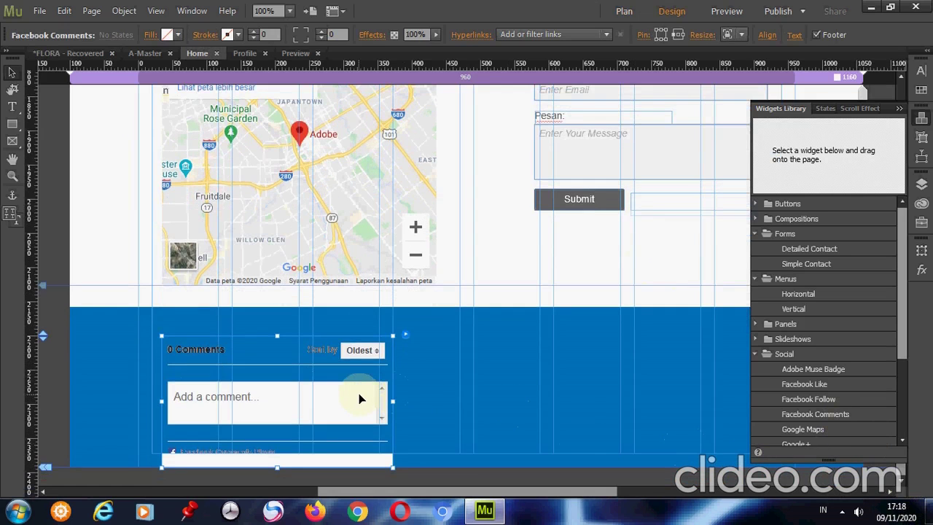
pyautogui.press('Up')
pyautogui.press('Up')
pyautogui.press('Up')
pyautogui.press('Up')
pyautogui.press('Up')
pyautogui.press('Up')
pyautogui.press('Up')
pyautogui.press('Up')
pyautogui.press('Up')
pyautogui.press('Up')
pyautogui.press('Up')
pyautogui.press('Up')
pyautogui.press('Up')
pyautogui.press('Up')
pyautogui.press('Up')
pyautogui.press('Up')
pyautogui.press('Up')
pyautogui.press('Up')
pyautogui.press('Up')
pyautogui.press('Up')
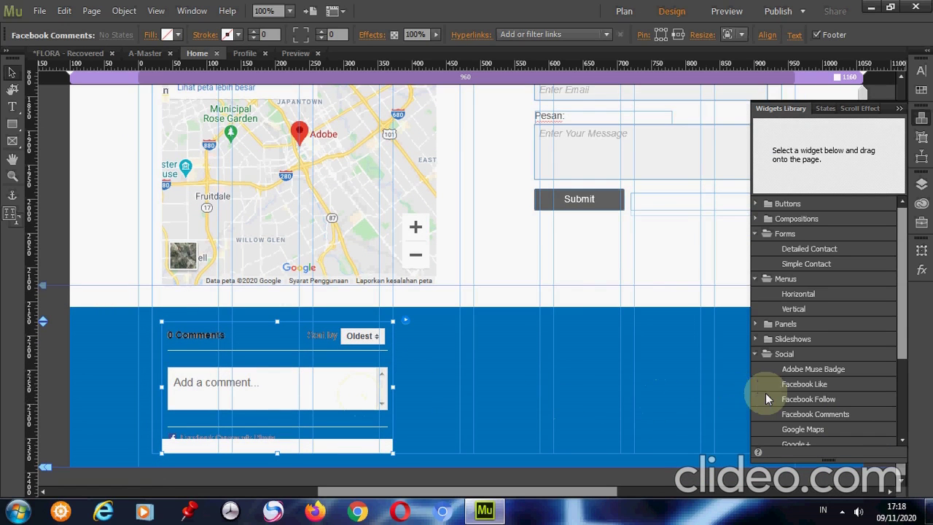
# Place a YouTube social widget in the blue footer beside the Facebook comments, starting at about X 600
pyautogui.click(904, 435)
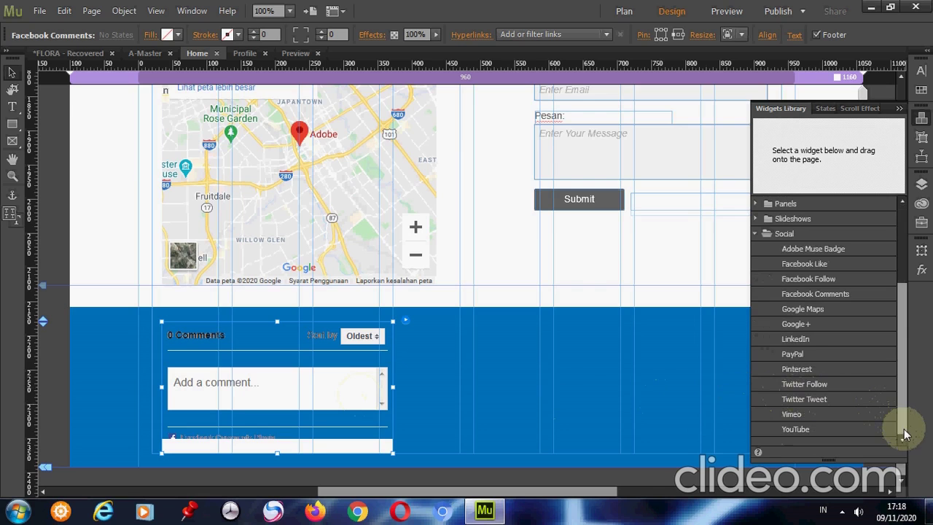
pyautogui.click(847, 428)
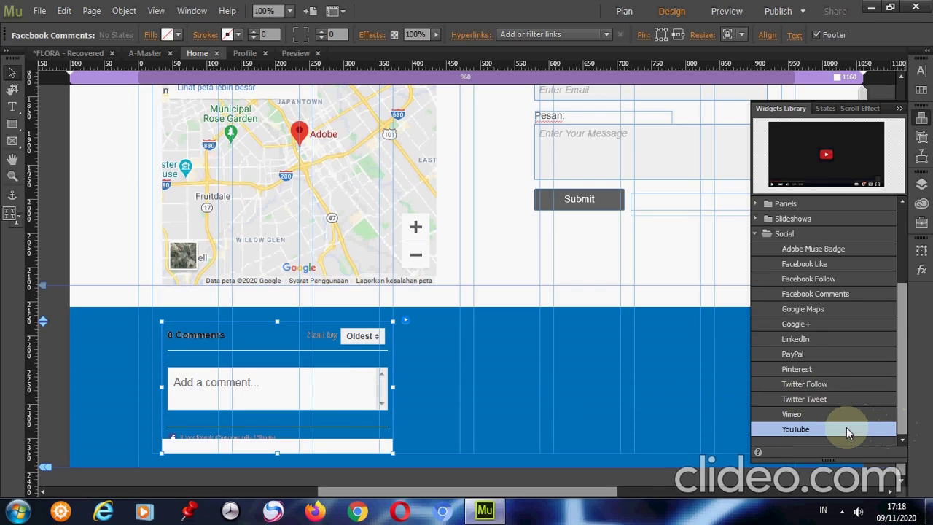
pyautogui.moveTo(846, 427); pyautogui.dragTo(736, 396)
pyautogui.moveTo(619, 357); pyautogui.dragTo(552, 323)
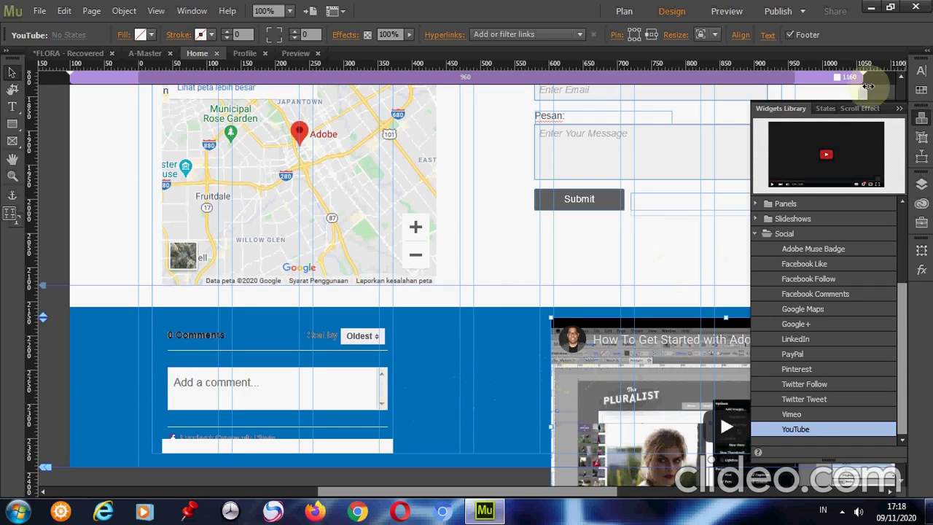
# Shrink the YouTube video to about 295 px wide and fit it inside the blue footer below the contact form
pyautogui.click(901, 110)
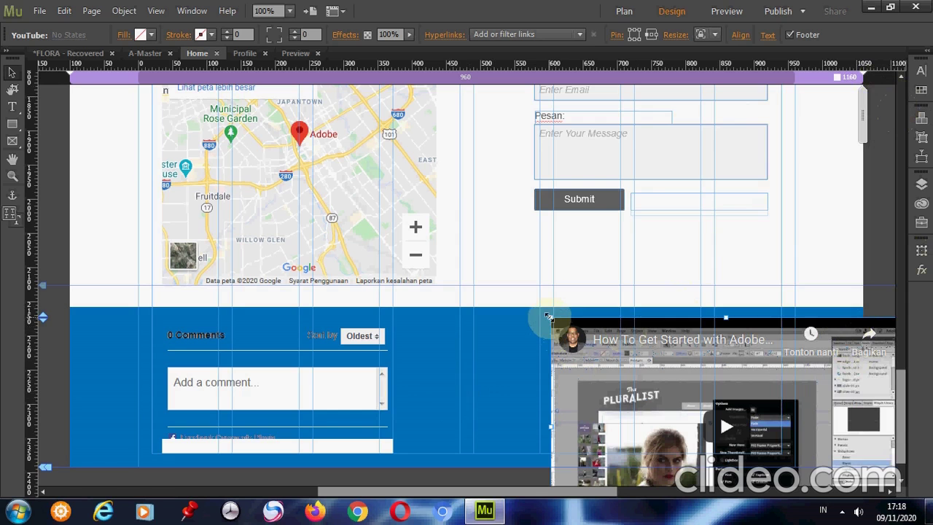
pyautogui.moveTo(550, 321); pyautogui.dragTo(655, 375)
pyautogui.moveTo(701, 417); pyautogui.dragTo(586, 366)
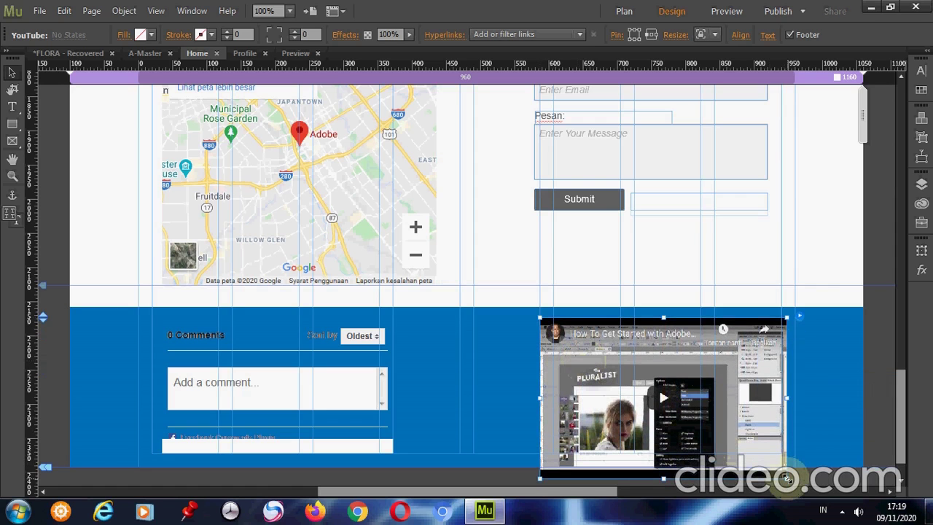
pyautogui.moveTo(786, 479); pyautogui.dragTo(735, 426)
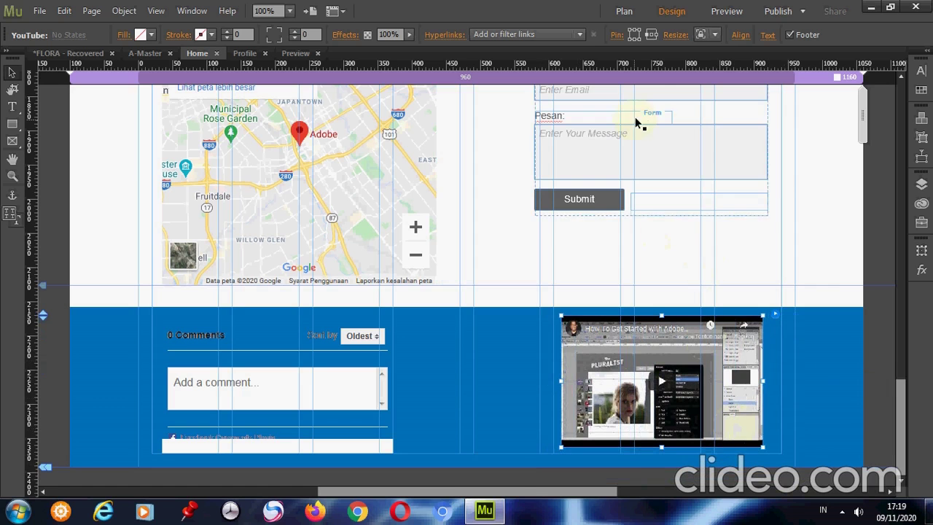
# Preview the Home page and check its content and the Produk submenu in the header
pyautogui.click(727, 11)
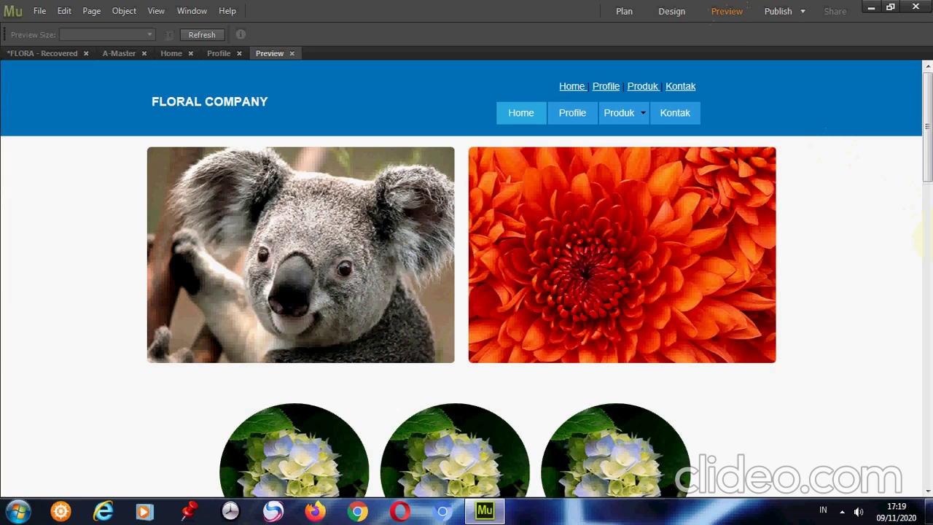
pyautogui.click(929, 250)
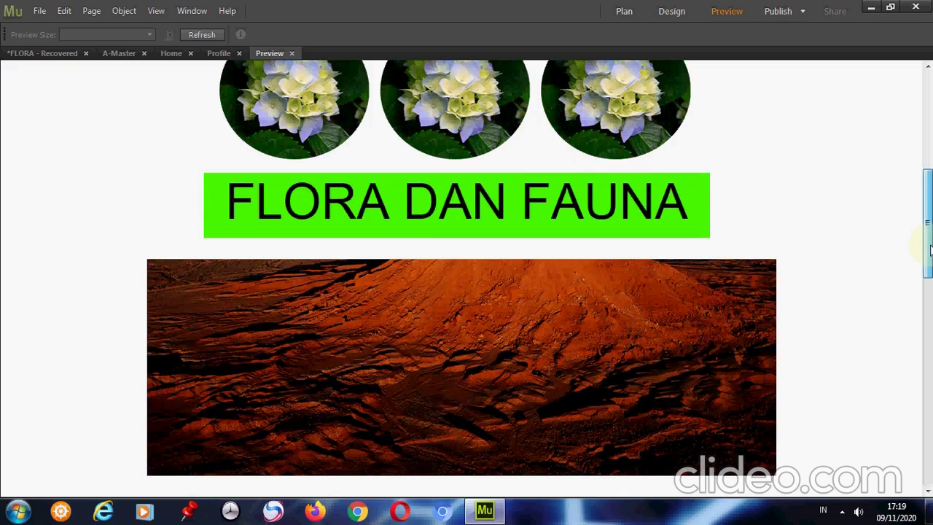
pyautogui.moveTo(929, 250); pyautogui.dragTo(905, 143)
pyautogui.click(646, 89)
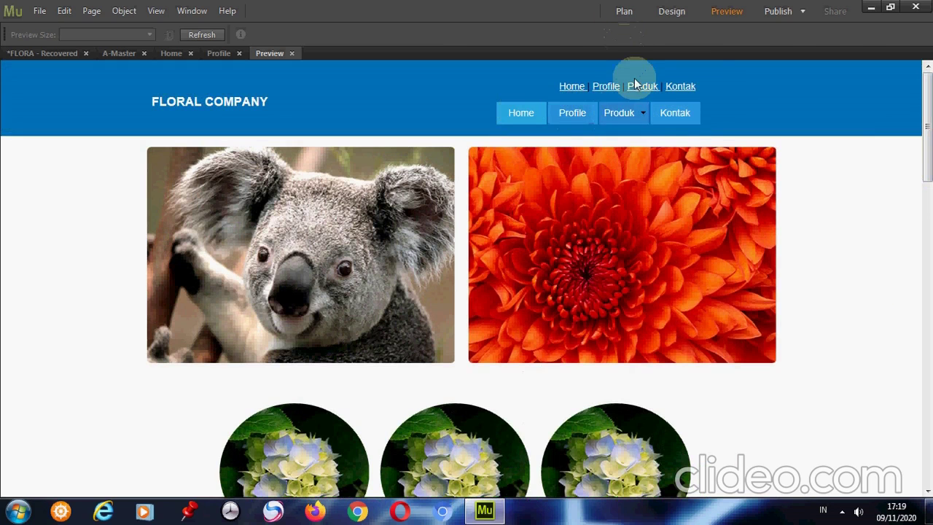
pyautogui.moveTo(635, 116)
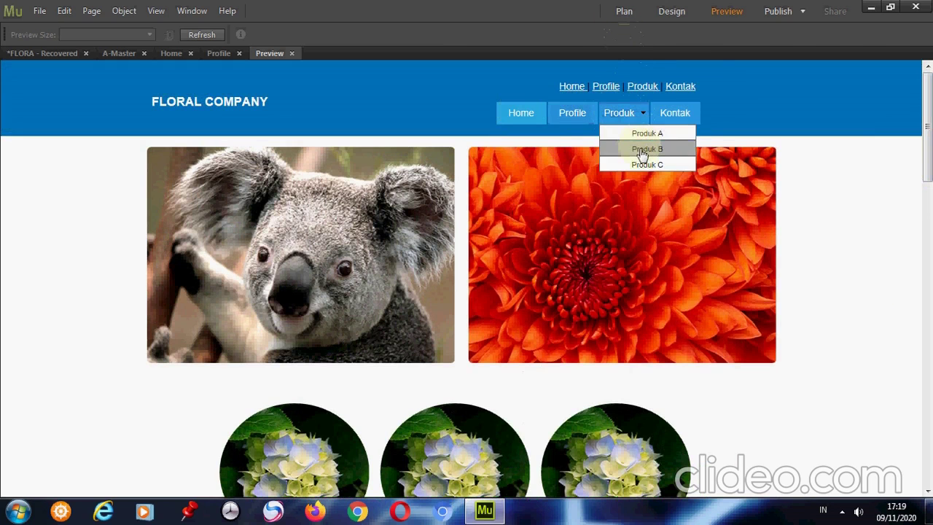
# Back in the page design, examine the available Panels, Slideshows and Social widgets, plus the States and Scroll Effects settings
pyautogui.click(672, 12)
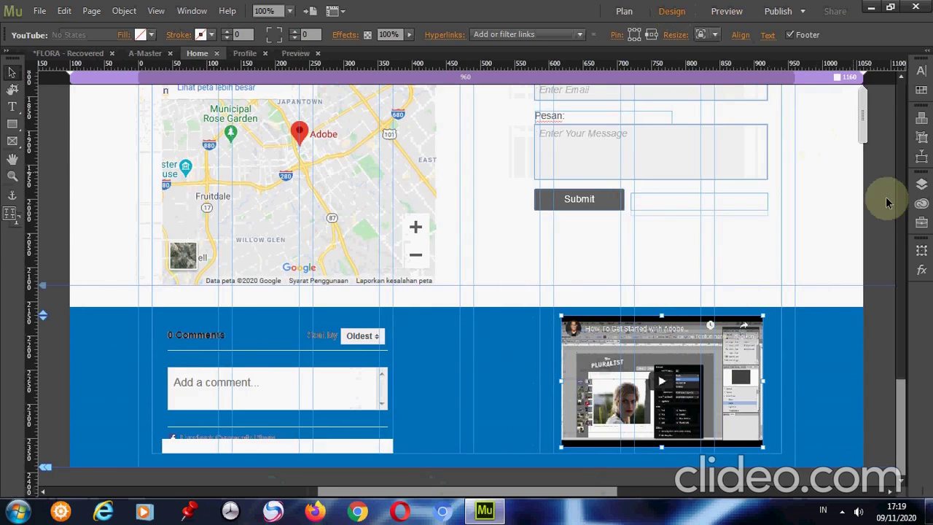
pyautogui.scroll(4, 897, 210)
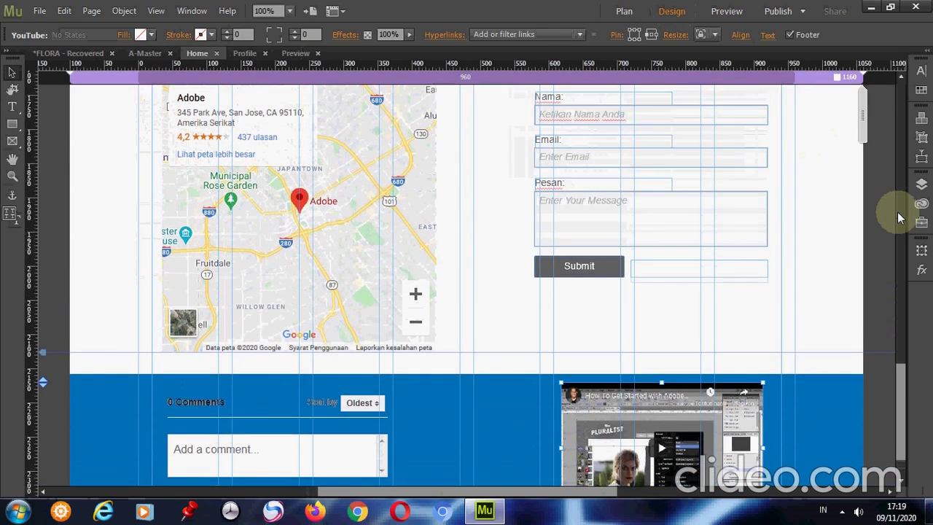
pyautogui.click(924, 121)
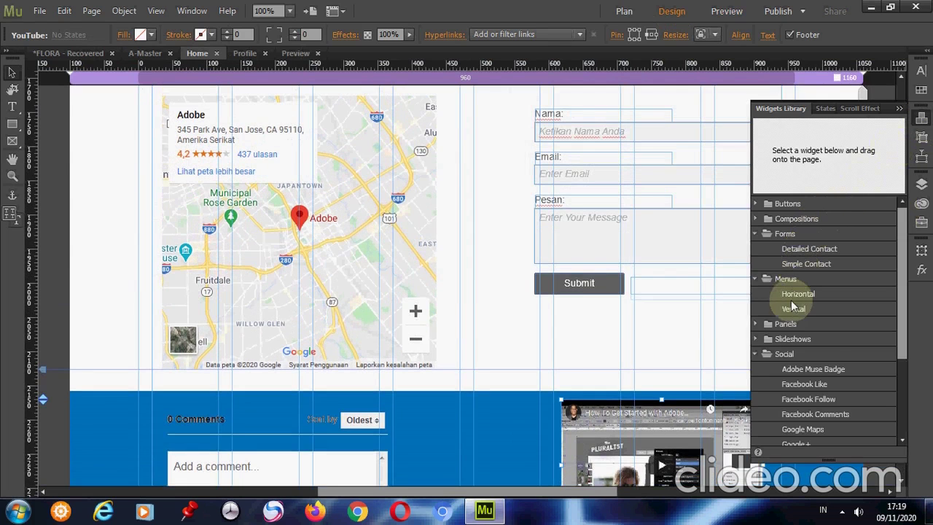
pyautogui.click(755, 324)
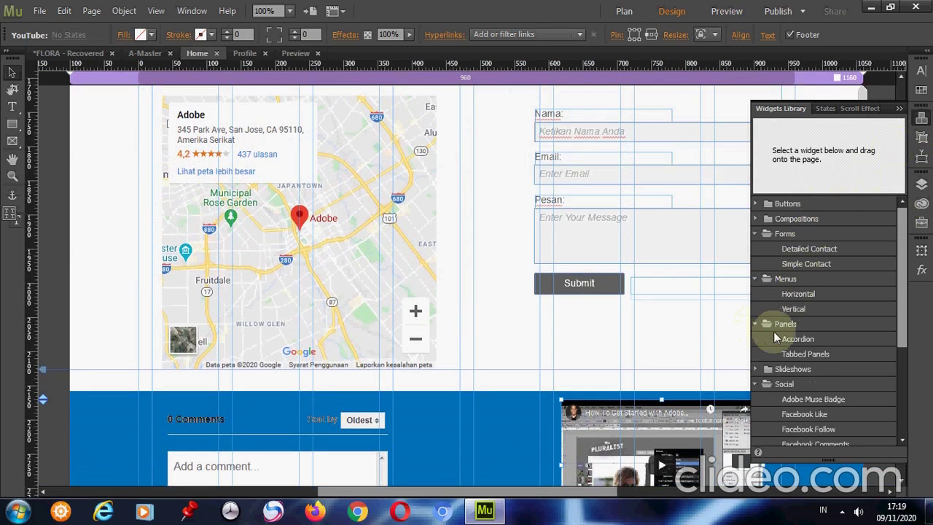
pyautogui.click(757, 369)
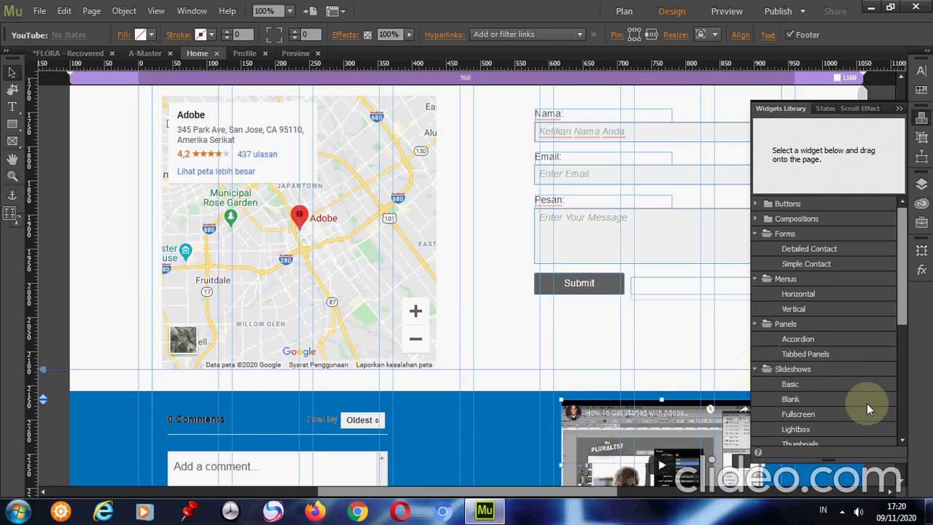
pyautogui.click(905, 432)
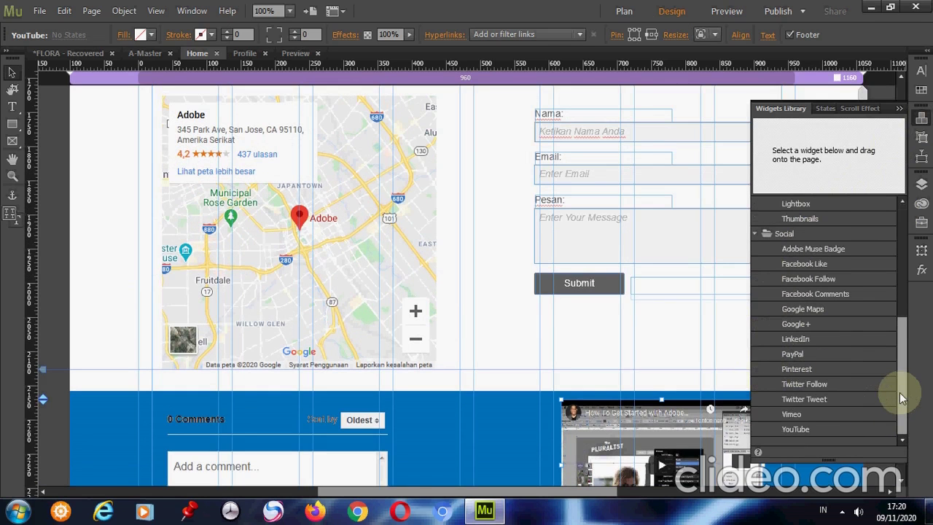
pyautogui.moveTo(901, 398); pyautogui.dragTo(897, 278)
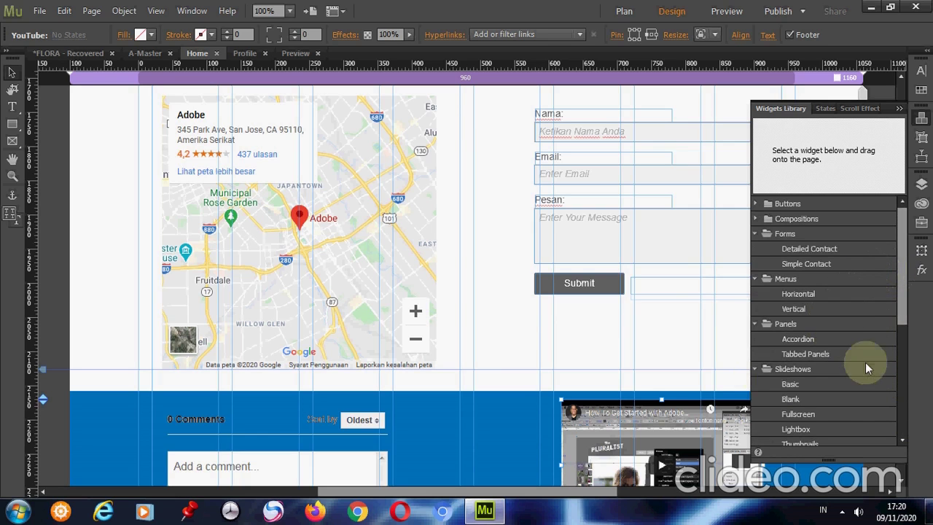
pyautogui.click(902, 419)
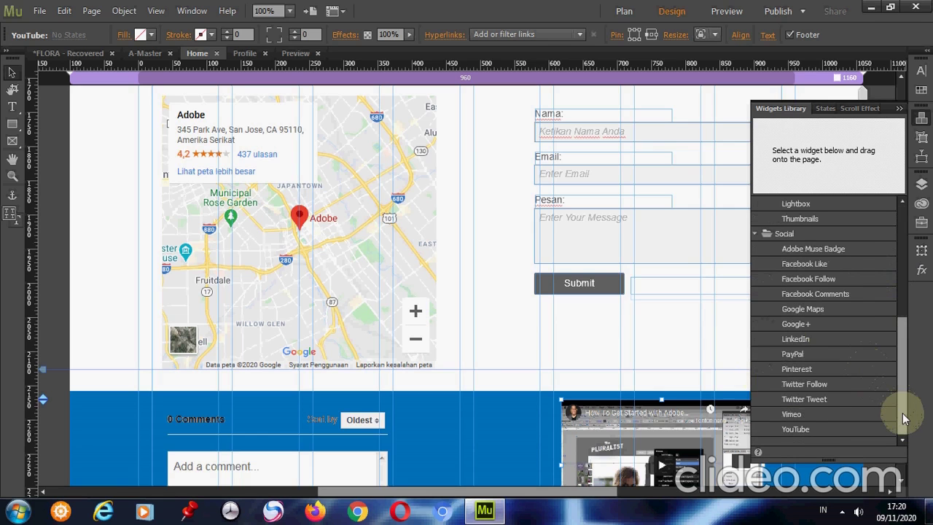
pyautogui.moveTo(903, 419); pyautogui.dragTo(907, 290)
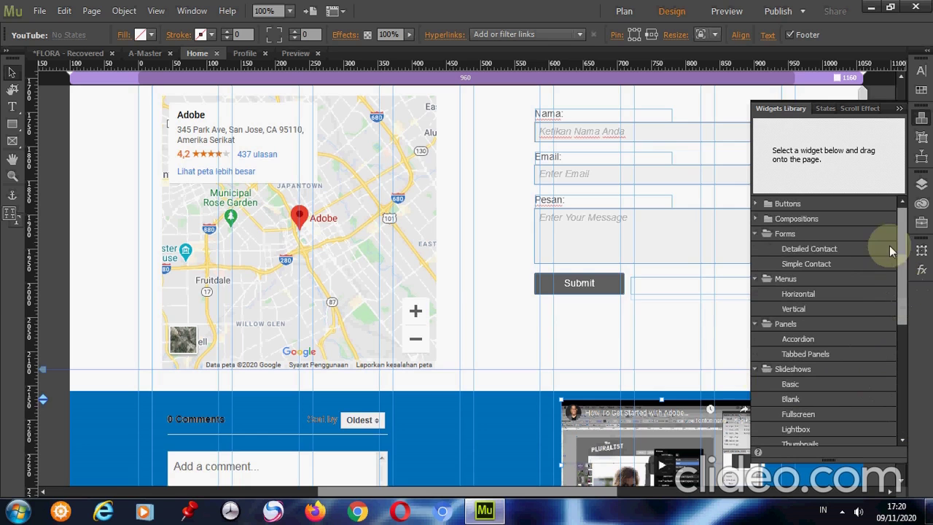
pyautogui.click(829, 109)
pyautogui.click(853, 108)
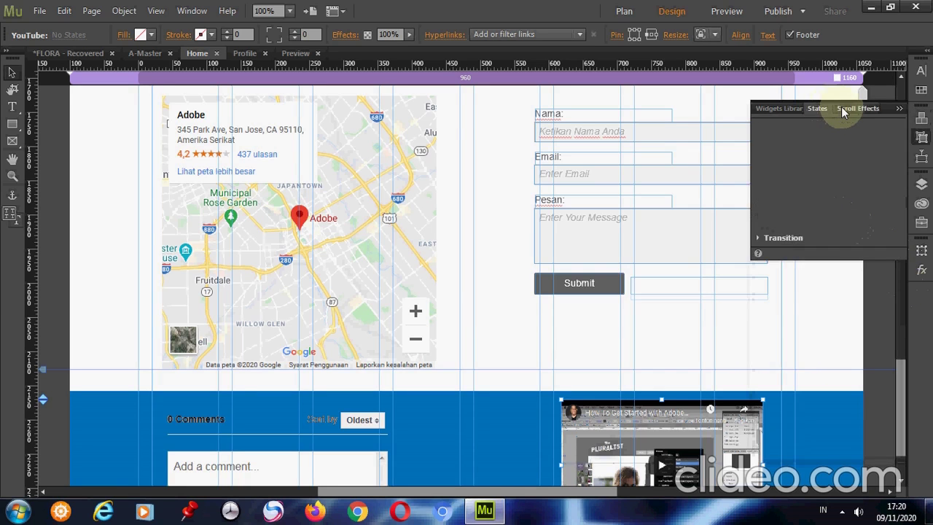
pyautogui.click(771, 108)
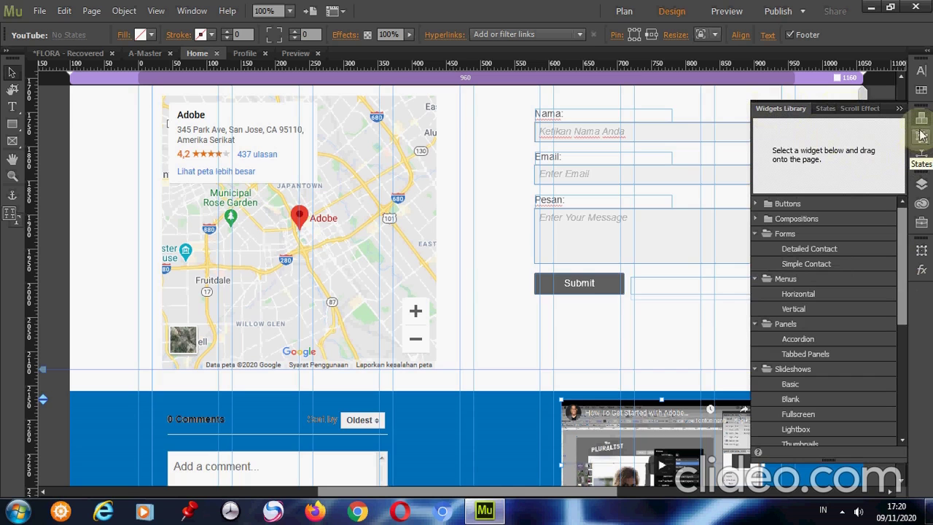
pyautogui.click(899, 110)
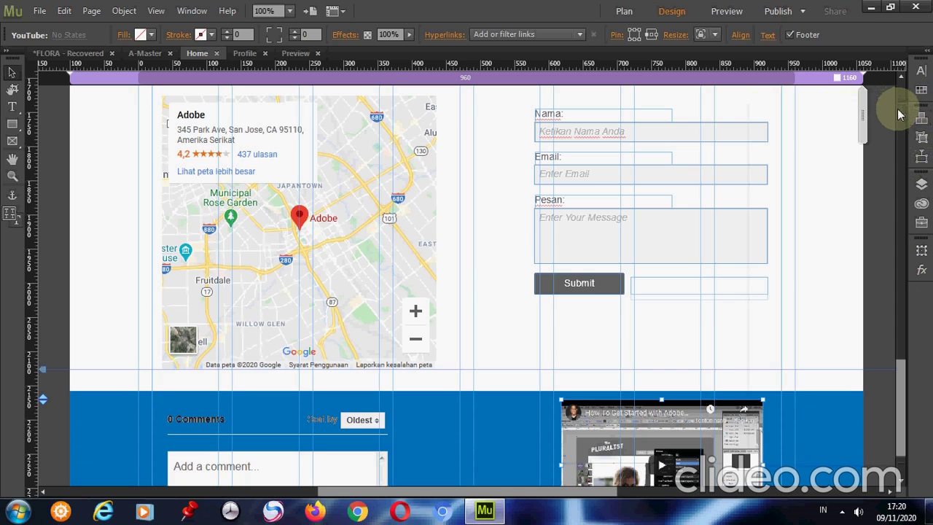
pyautogui.scroll(2, 904, 159)
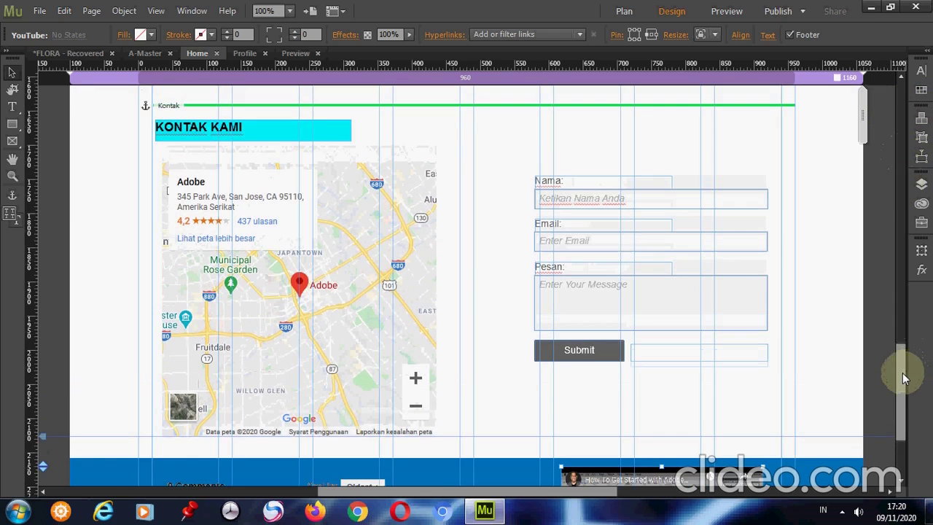
pyautogui.moveTo(903, 373); pyautogui.dragTo(899, 99)
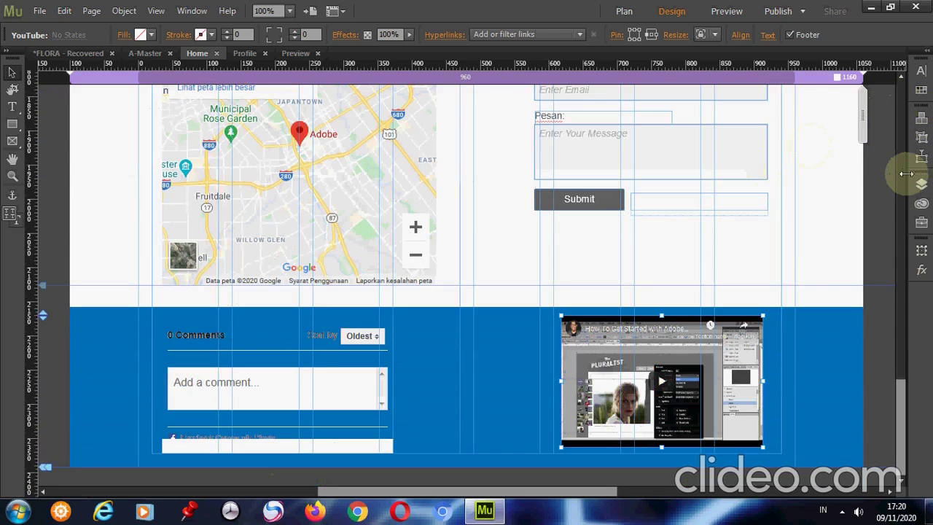
pyautogui.scroll(1, 916, 183)
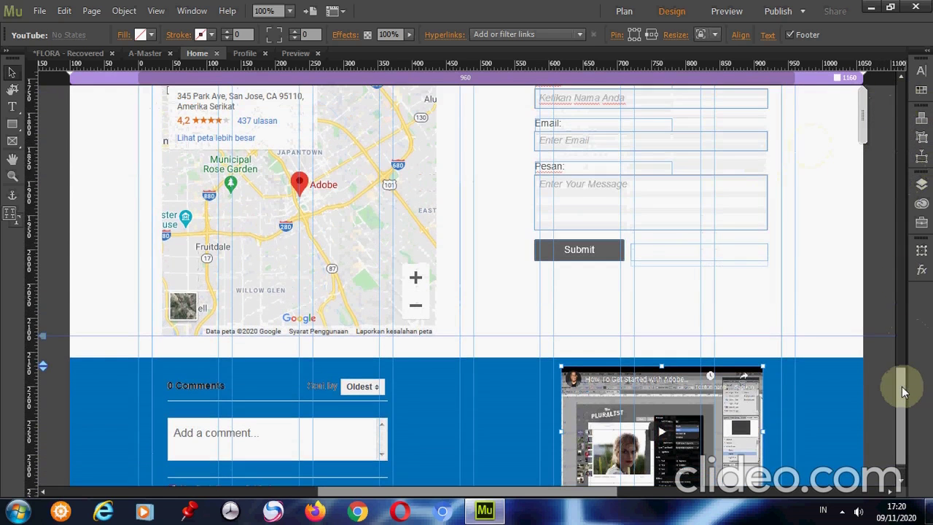
pyautogui.moveTo(903, 393); pyautogui.dragTo(908, 95)
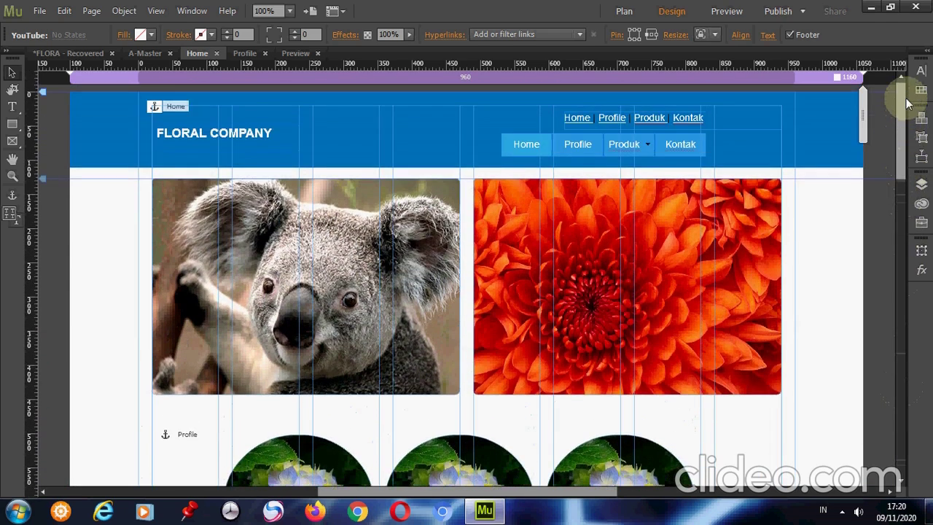
# Widen the header's horizontal menu to 396 px, extending it to the right beneath the text links
pyautogui.click(681, 153)
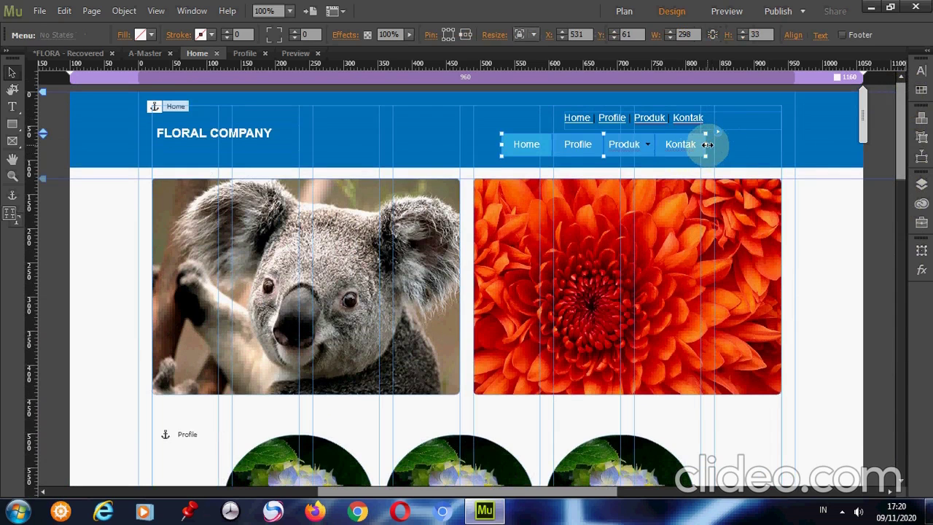
pyautogui.moveTo(706, 145); pyautogui.dragTo(775, 145)
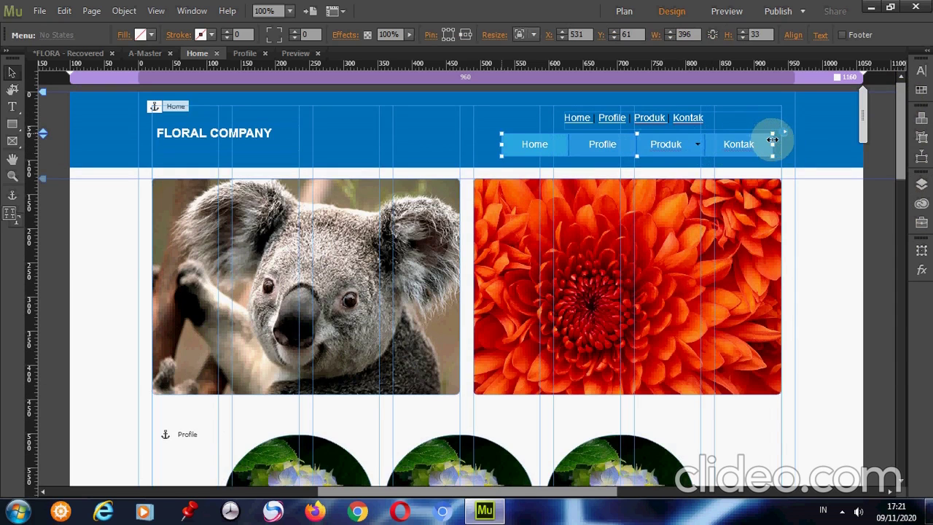
pyautogui.click(613, 123)
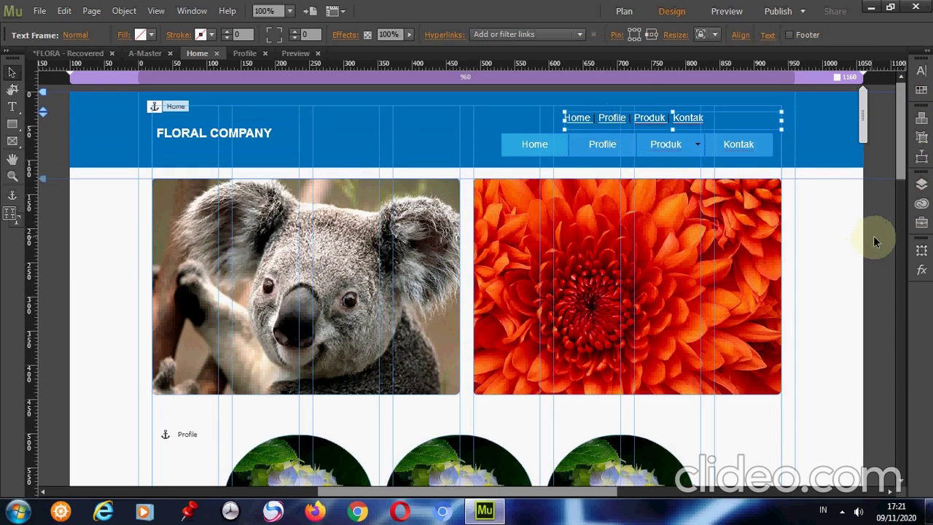
# Narrow the Produk slideshow's hero image to about 520 px wide, pulling in its right edge and keeping its height
pyautogui.scroll(-3, 902, 266)
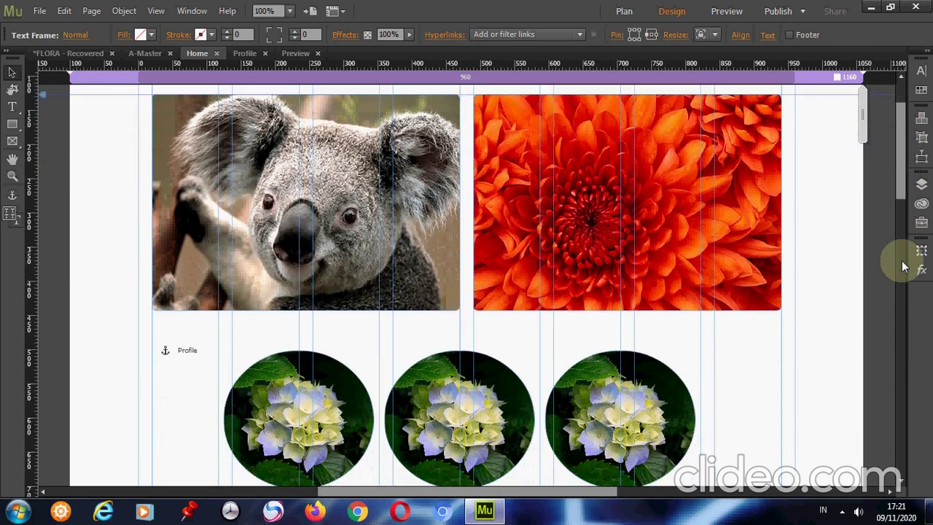
pyautogui.scroll(-4, 901, 266)
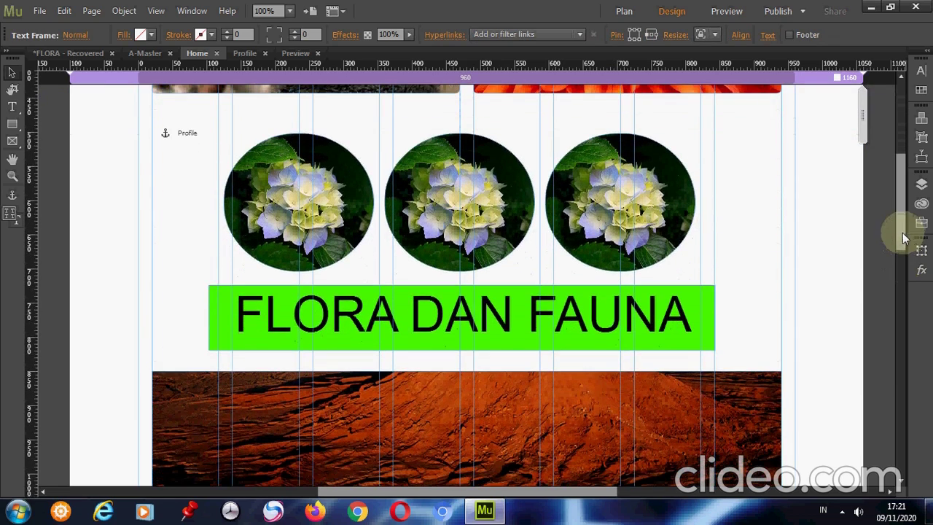
pyautogui.moveTo(903, 238); pyautogui.dragTo(887, 332)
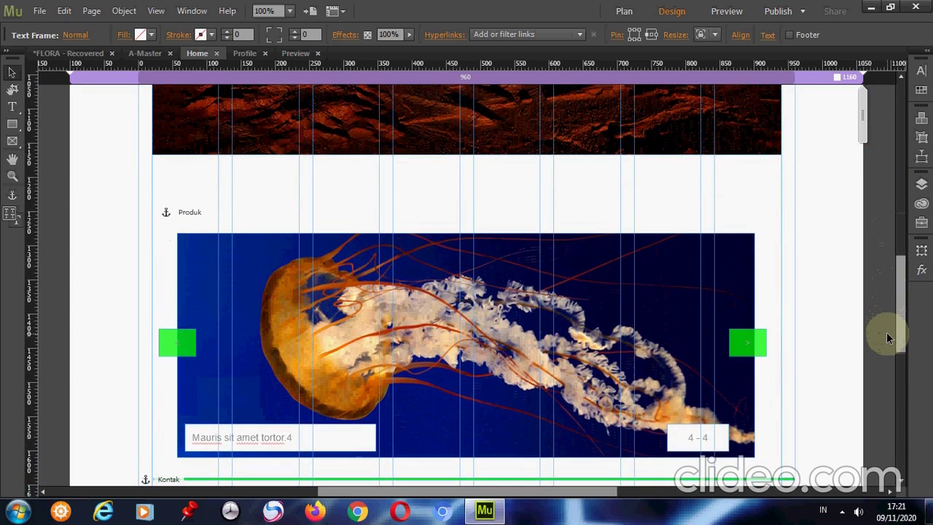
pyautogui.moveTo(886, 332); pyautogui.dragTo(885, 356)
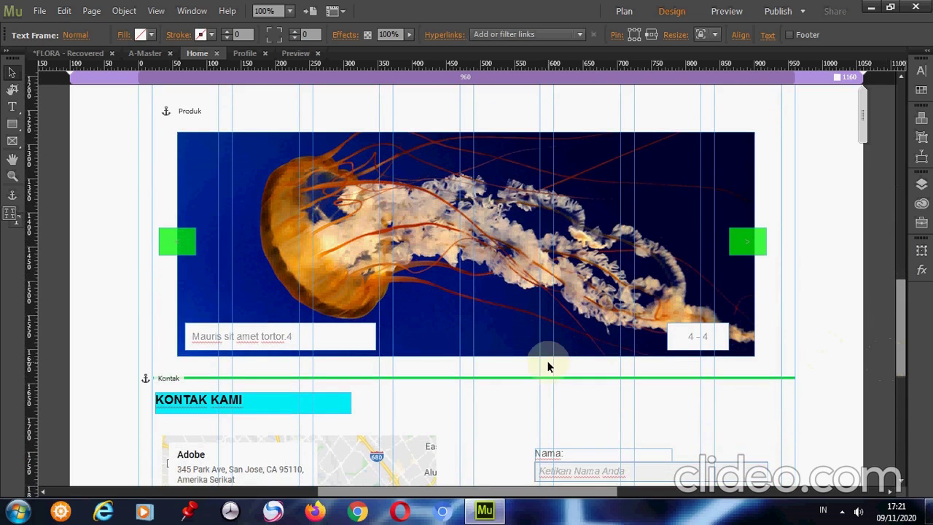
pyautogui.click(332, 340)
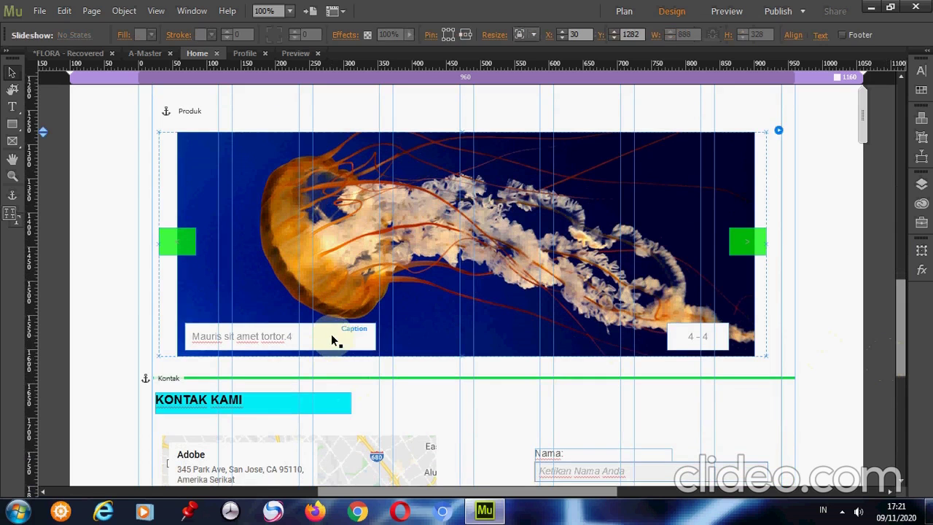
pyautogui.click(400, 239)
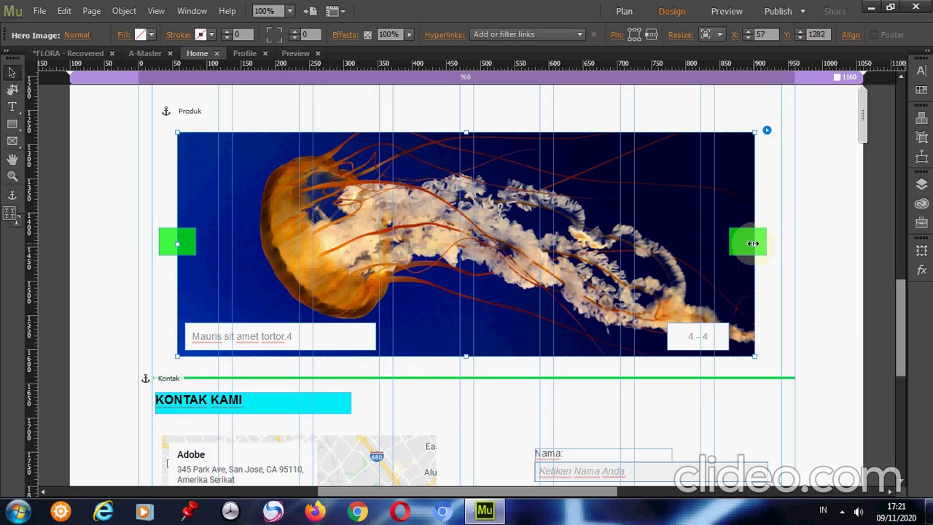
pyautogui.moveTo(755, 248); pyautogui.dragTo(538, 284)
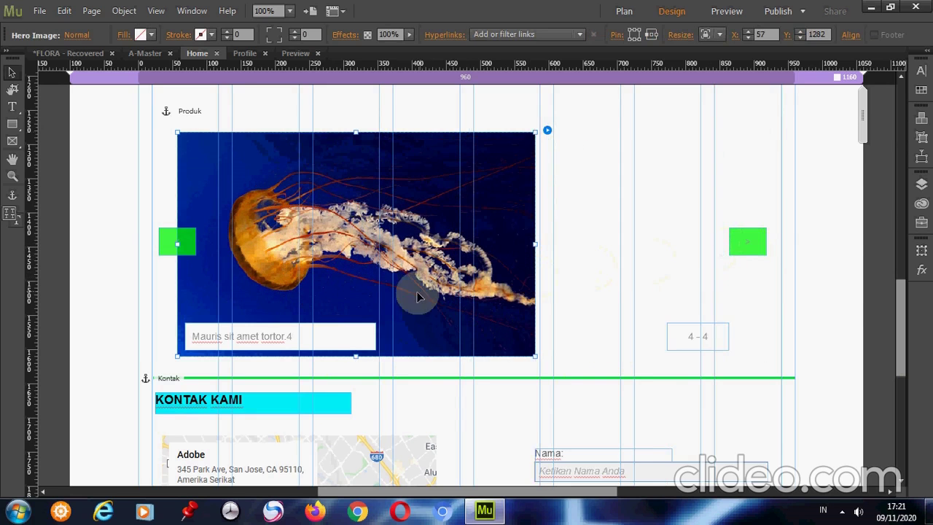
# Move the slideshow caption to the empty area right of the hero image and stretch it down to the image's bottom edge
pyautogui.click(351, 333)
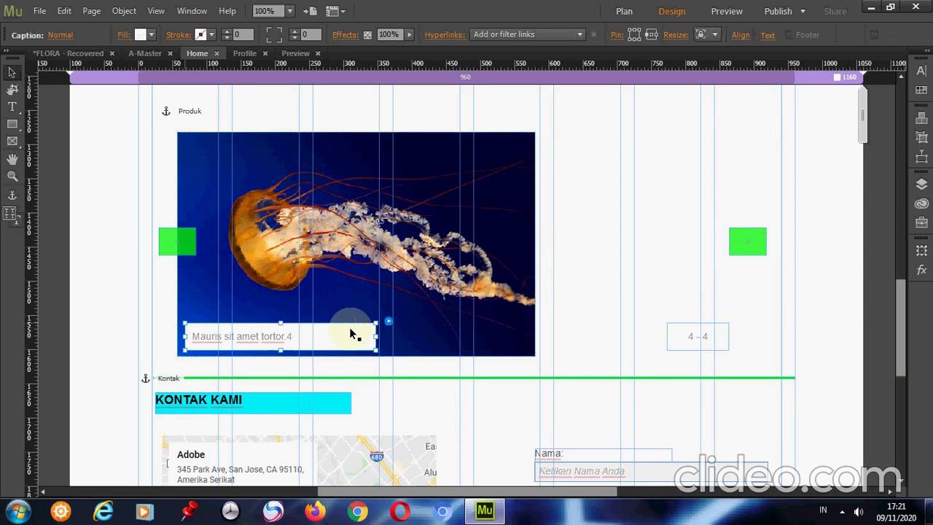
pyautogui.moveTo(351, 332); pyautogui.dragTo(715, 142)
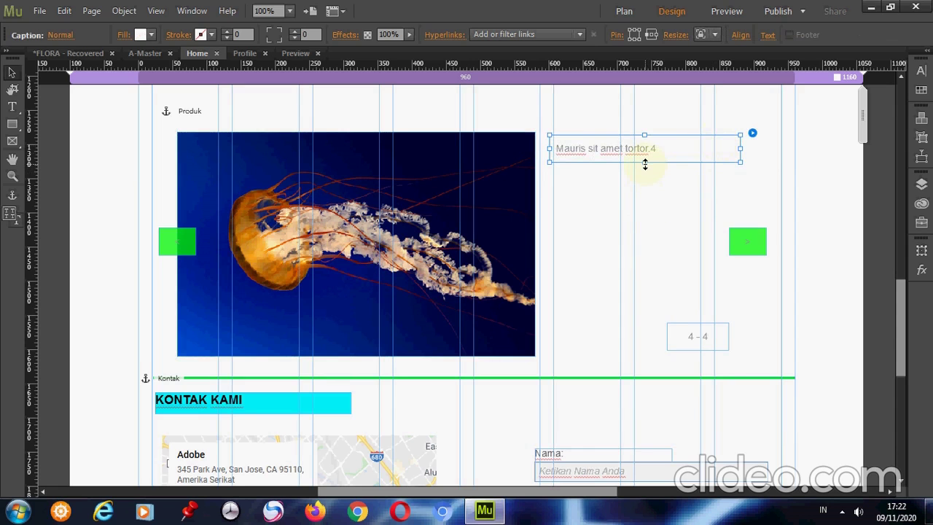
pyautogui.moveTo(645, 165); pyautogui.dragTo(616, 358)
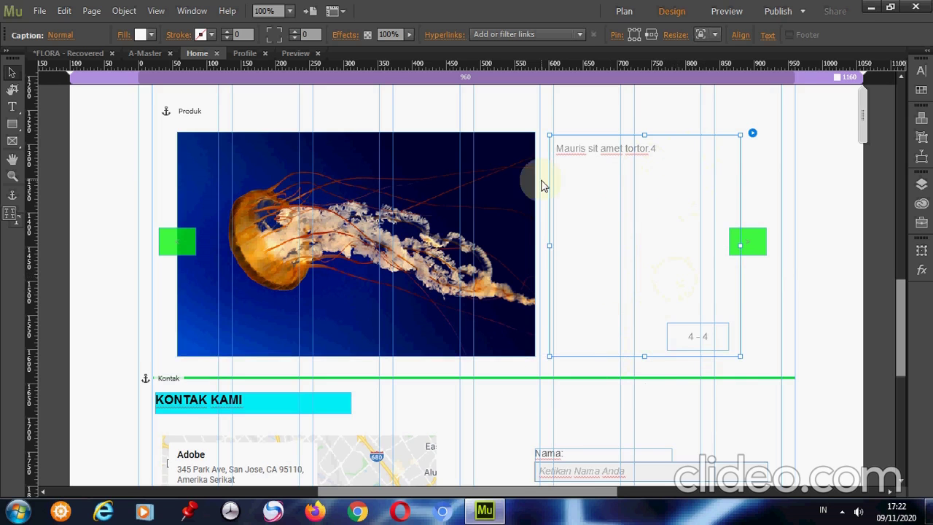
# Fill the slideshow caption box with the pale cream colour FFF7EC
pyautogui.click(142, 34)
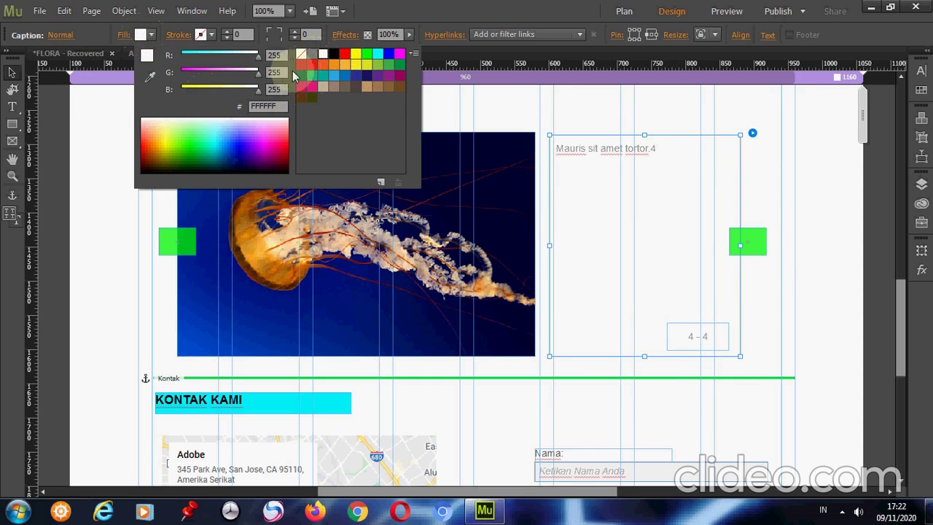
pyautogui.click(336, 81)
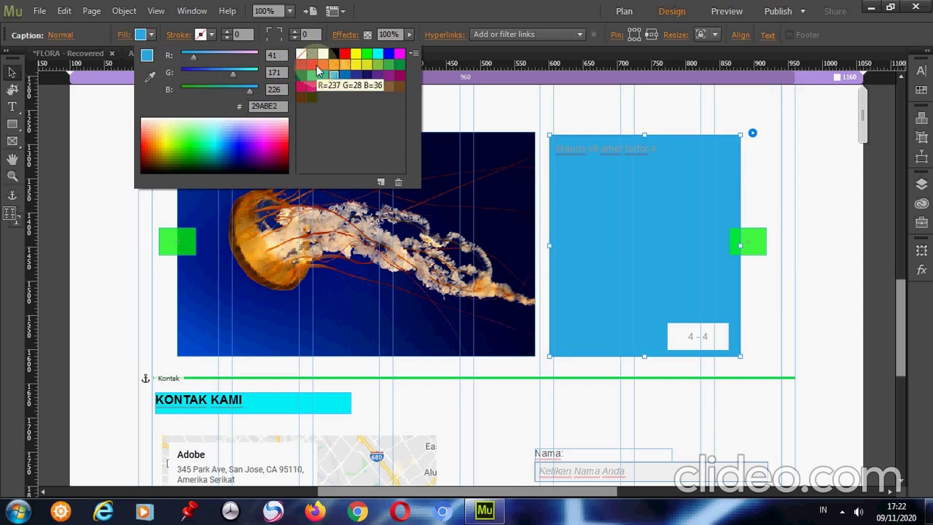
pyautogui.click(324, 58)
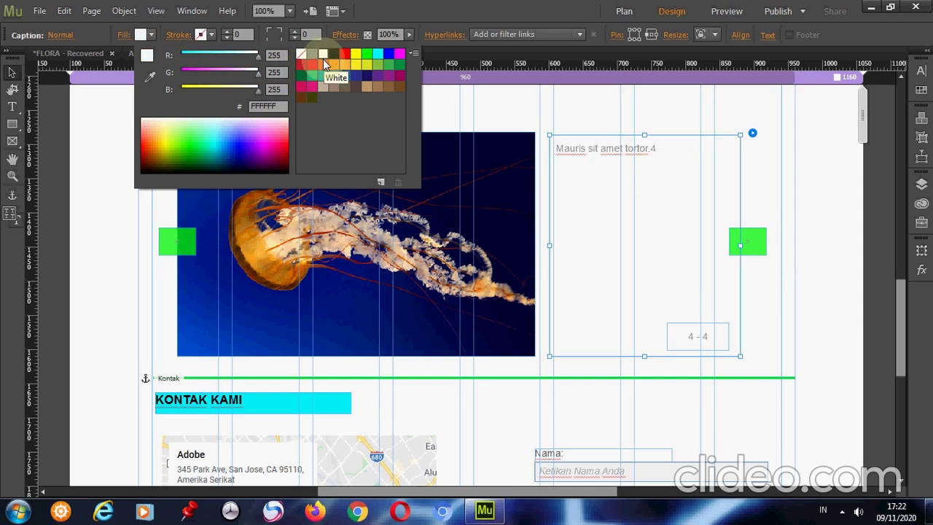
pyautogui.click(157, 118)
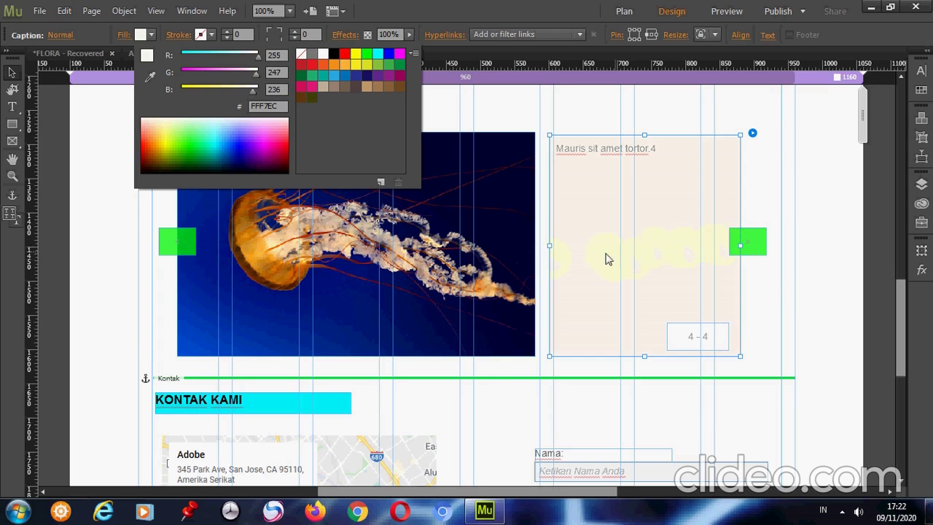
pyautogui.click(535, 266)
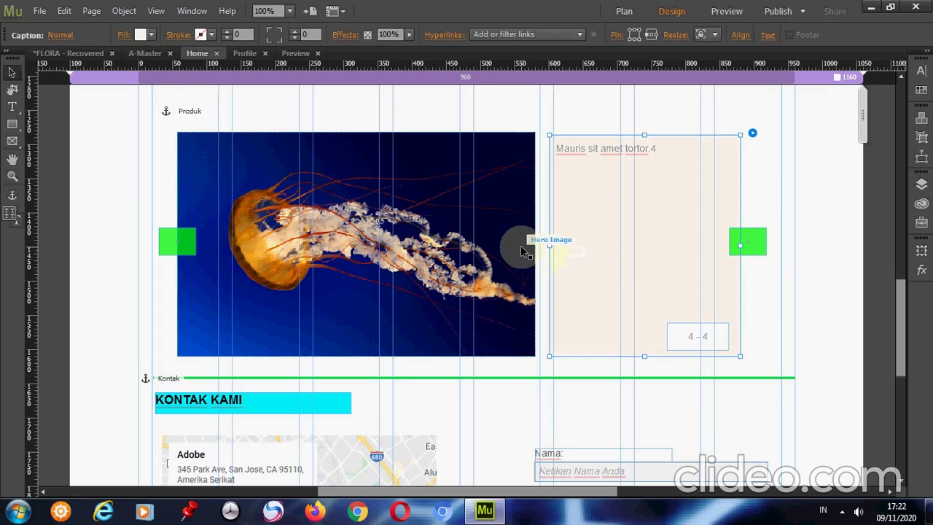
# Replace the jellyfish slide's placeholder caption text with "Binatang Ubur2x"
pyautogui.doubleClick(649, 152)
pyautogui.press('BackSpace')
pyautogui.press('BackSpace')
pyautogui.press('BackSpace')
pyautogui.press('BackSpace')
pyautogui.press('BackSpace')
pyautogui.press('BackSpace')
pyautogui.press('BackSpace')
pyautogui.press('BackSpace')
pyautogui.press('BackSpace')
pyautogui.press('BackSpace')
pyautogui.press('BackSpace')
pyautogui.press('BackSpace')
pyautogui.press('BackSpace')
pyautogui.press('BackSpace')
pyautogui.press('BackSpace')
pyautogui.press('BackSpace')
pyautogui.press('BackSpace')
pyautogui.press('BackSpace')
pyautogui.press('BackSpace')
pyautogui.press('BackSpace')
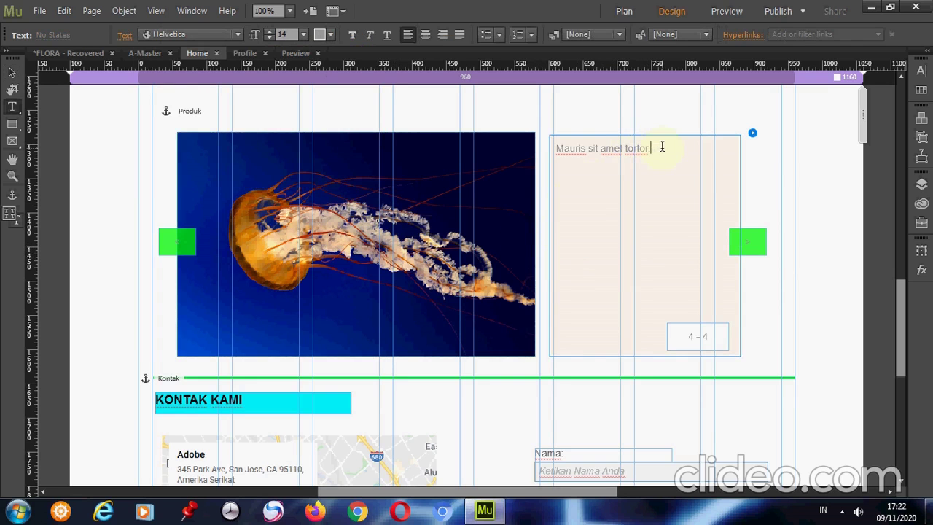
pyautogui.press('BackSpace')
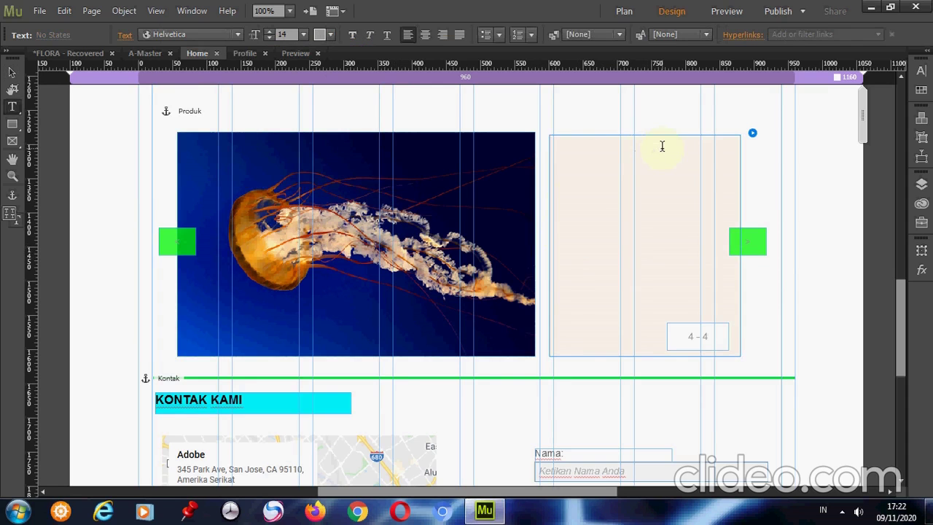
pyautogui.write('Binatang Ubur2x')
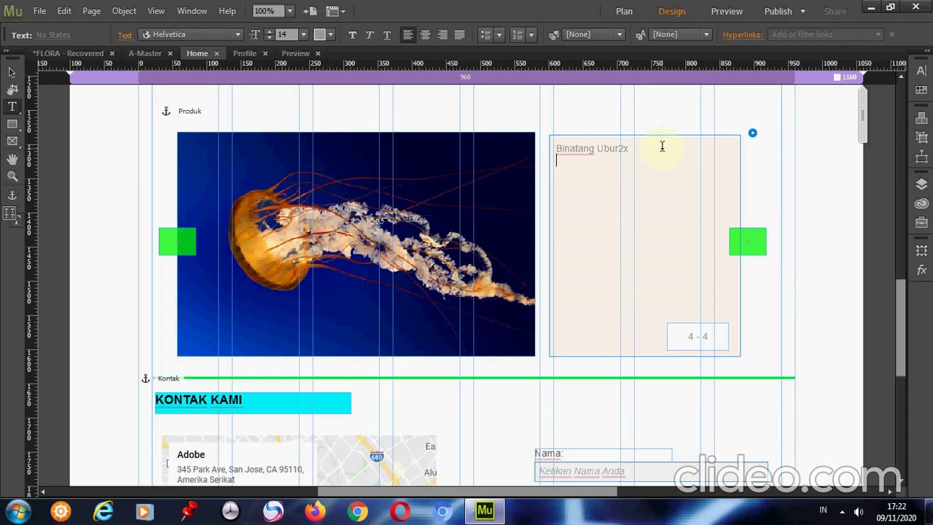
# Leave a blank line below the caption's title and add the description "Mempunyai banyak tentakel dsb dsb"
pyautogui.press('Return')
pyautogui.press('Return')
pyautogui.write('Mempunyai banya')
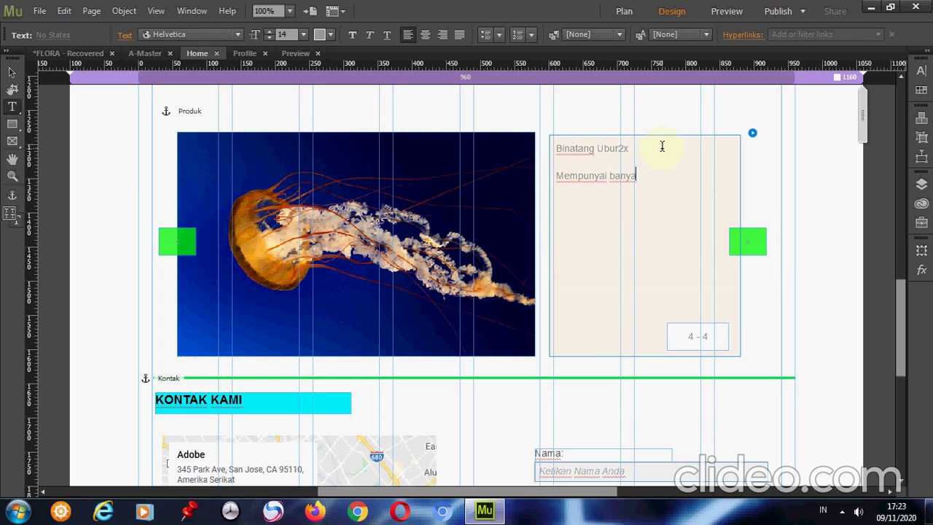
pyautogui.write('k tentakel')
pyautogui.write(' dst')
pyautogui.write(' dsb')
# Copy the caption's description sentence and paste it ten times on the line below it
pyautogui.hotkey('shift', 'Left')
pyautogui.hotkey('shift', 'Left')
pyautogui.hotkey('shift', 'Left')
pyautogui.hotkey('shift', 'Left')
pyautogui.hotkey('shift', 'Left')
pyautogui.hotkey('shift', 'Left')
pyautogui.hotkey('shift', 'Left')
pyautogui.hotkey('shift', 'Left')
pyautogui.hotkey('shift', 'Left')
pyautogui.hotkey('shift', 'Left')
pyautogui.hotkey('shift', 'Left')
pyautogui.hotkey('shift', 'Left')
pyautogui.hotkey('shift', 'Left')
pyautogui.hotkey('shift', 'Left')
pyautogui.hotkey('shift', 'Left')
pyautogui.hotkey('shift', 'Left')
pyautogui.hotkey('shift', 'Left')
pyautogui.hotkey('shift', 'Left')
pyautogui.hotkey('shift', 'Left')
pyautogui.hotkey('shift', 'Left')
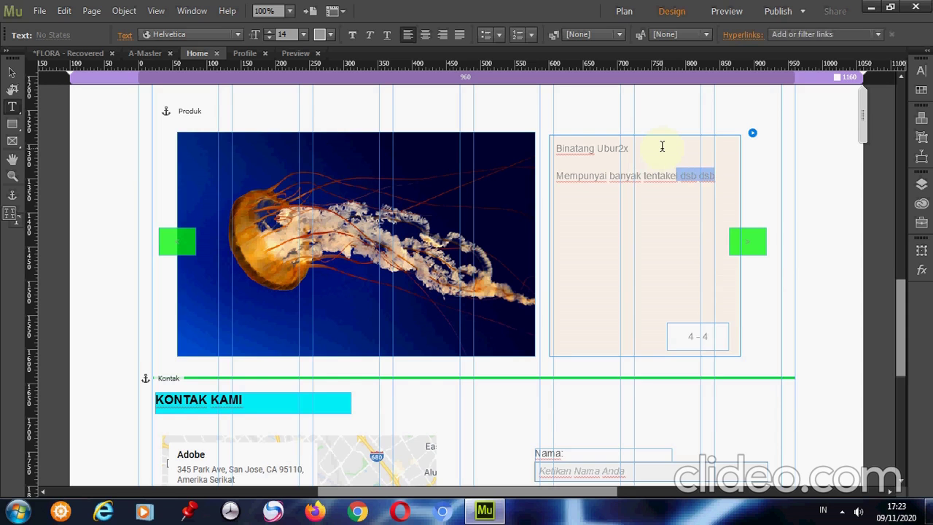
pyautogui.hotkey('shift', 'Left')
pyautogui.hotkey('ctrl', 'c')
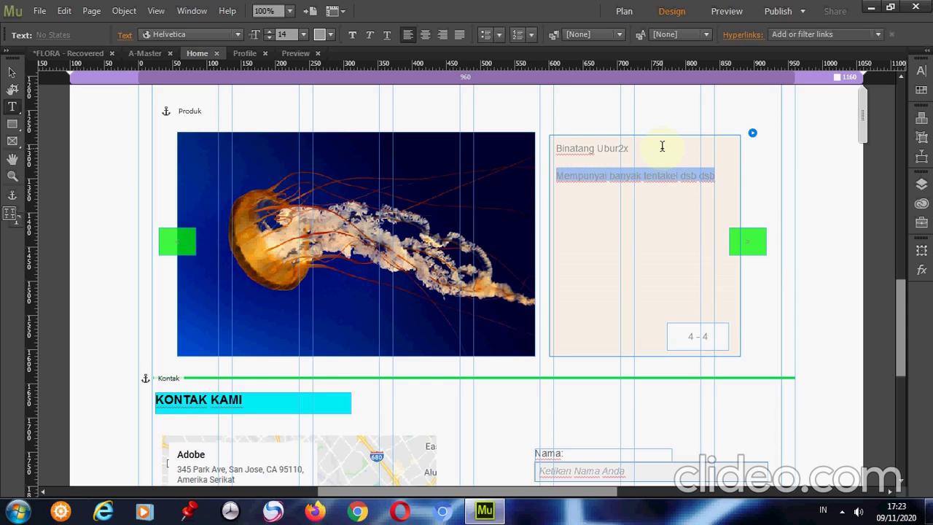
pyautogui.press('Right')
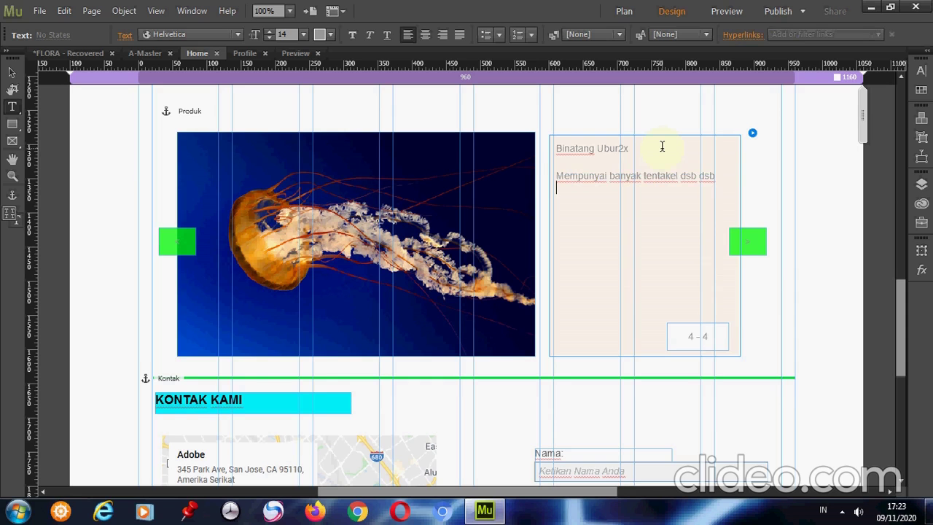
pyautogui.press('Return')
pyautogui.hotkey('ctrl', 'v')
pyautogui.hotkey('ctrl', 'v')
pyautogui.hotkey('ctrl', 'v')
pyautogui.hotkey('ctrl', 'v')
pyautogui.hotkey('ctrl', 'v')
pyautogui.hotkey('ctrl', 'v')
pyautogui.hotkey('ctrl', 'v')
pyautogui.hotkey('ctrl', 'v')
pyautogui.hotkey('ctrl', 'v')
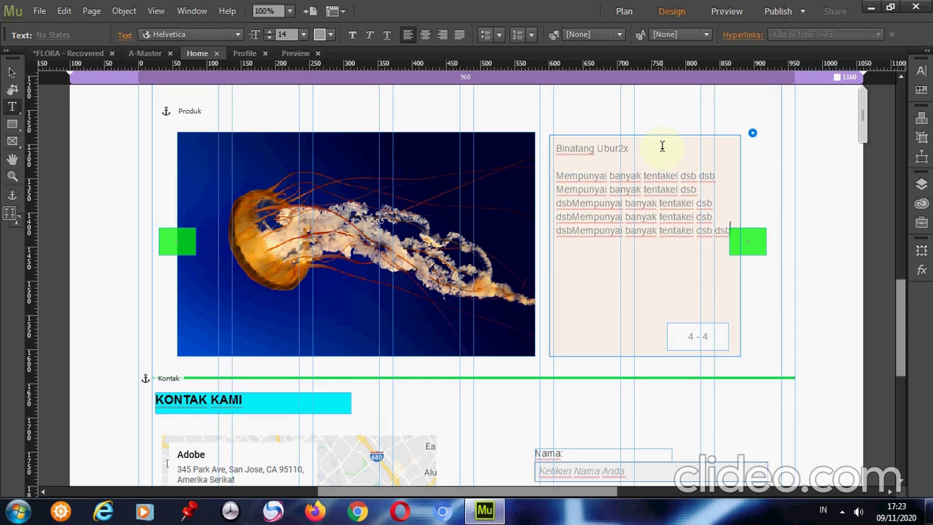
pyautogui.hotkey('ctrl', 'v')
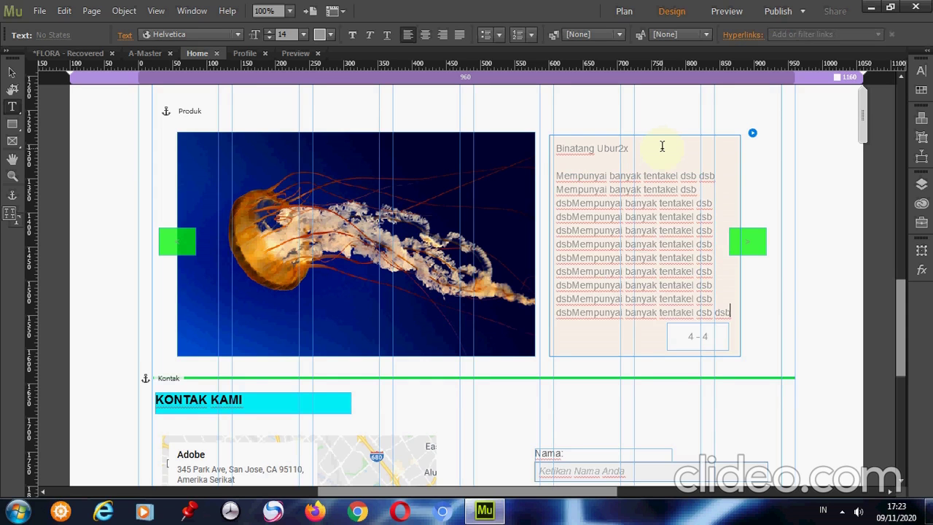
# Preview the Home page and advance through the Produk slideshow to check each slide's image and caption
pyautogui.click(720, 11)
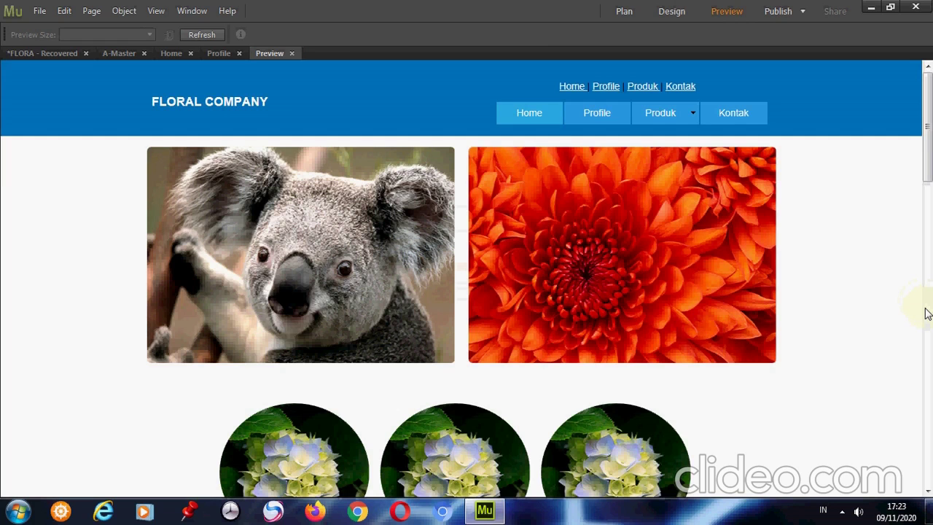
pyautogui.scroll(-5, 927, 313)
pyautogui.scroll(-5, 928, 313)
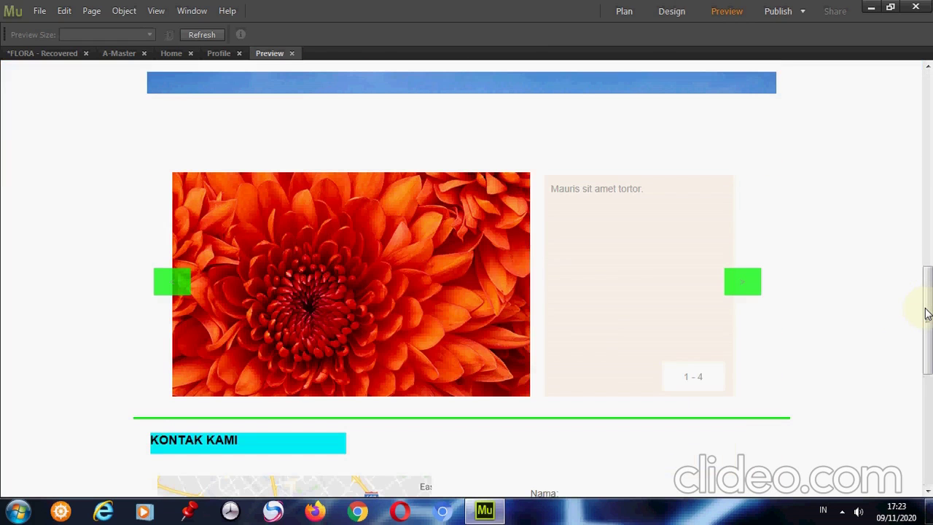
pyautogui.click(747, 292)
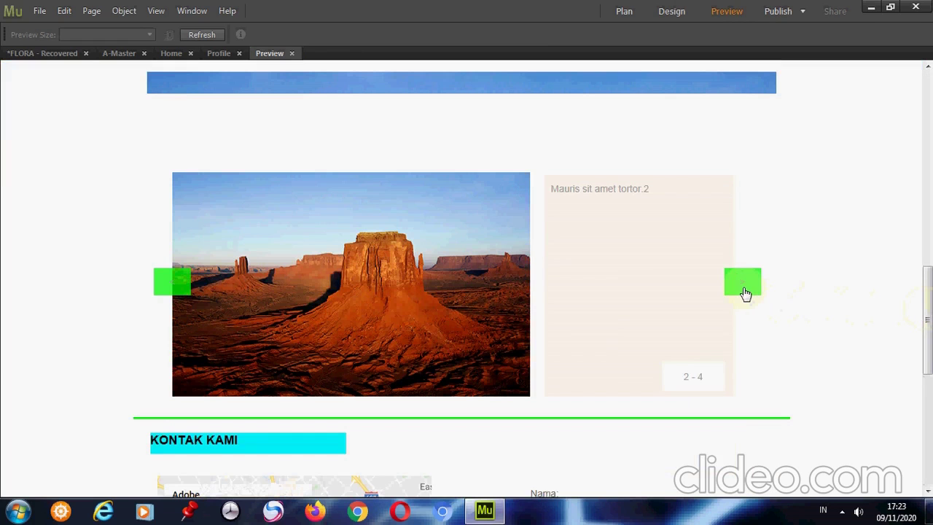
pyautogui.click(744, 284)
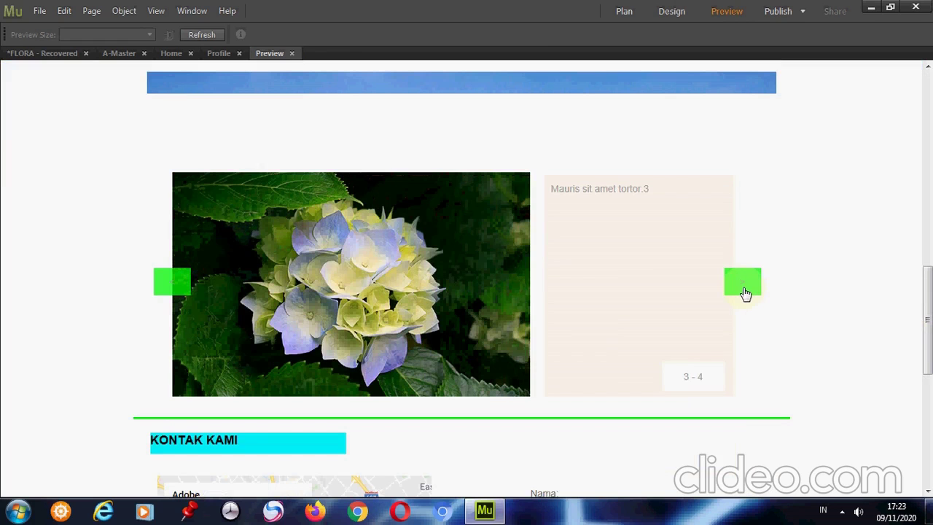
pyautogui.click(745, 292)
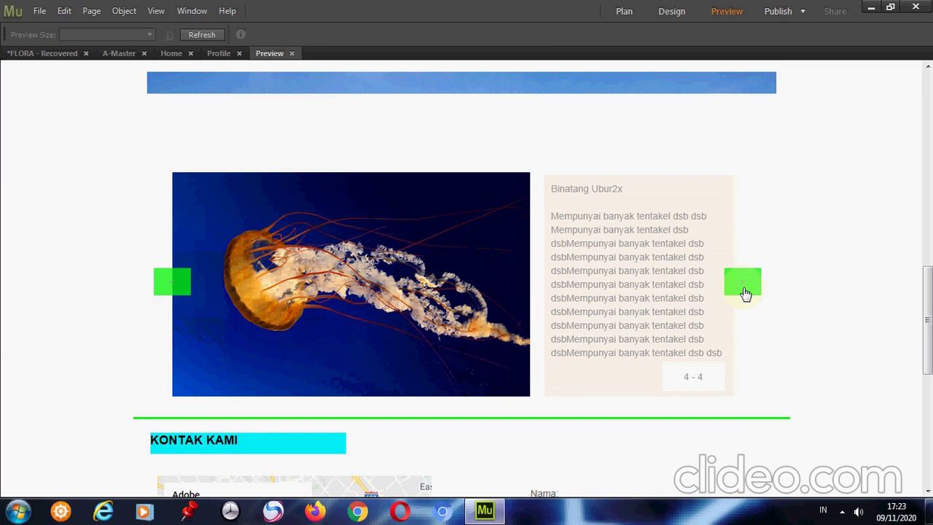
pyautogui.click(745, 292)
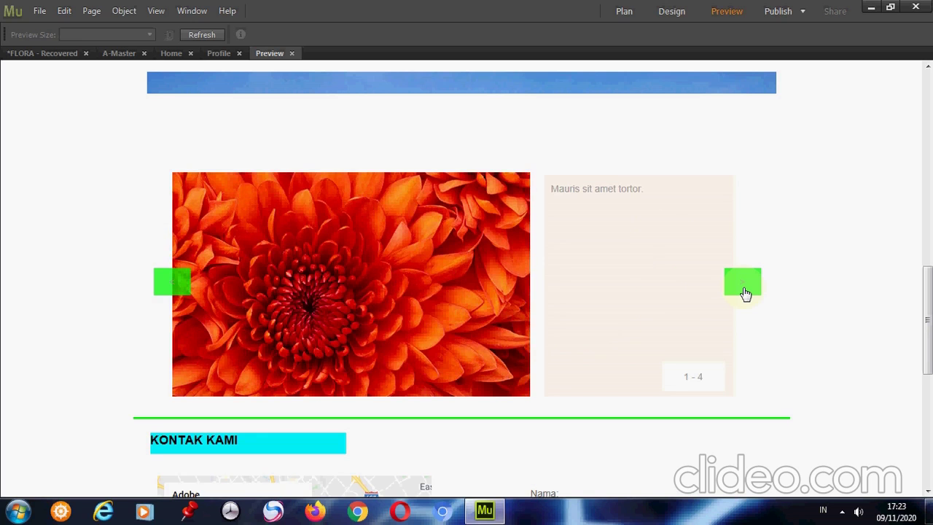
pyautogui.click(746, 291)
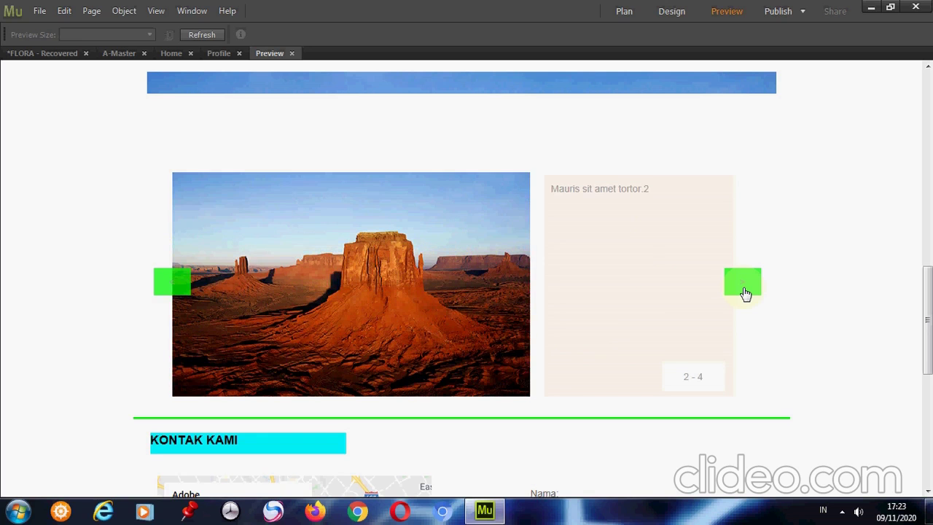
pyautogui.click(745, 292)
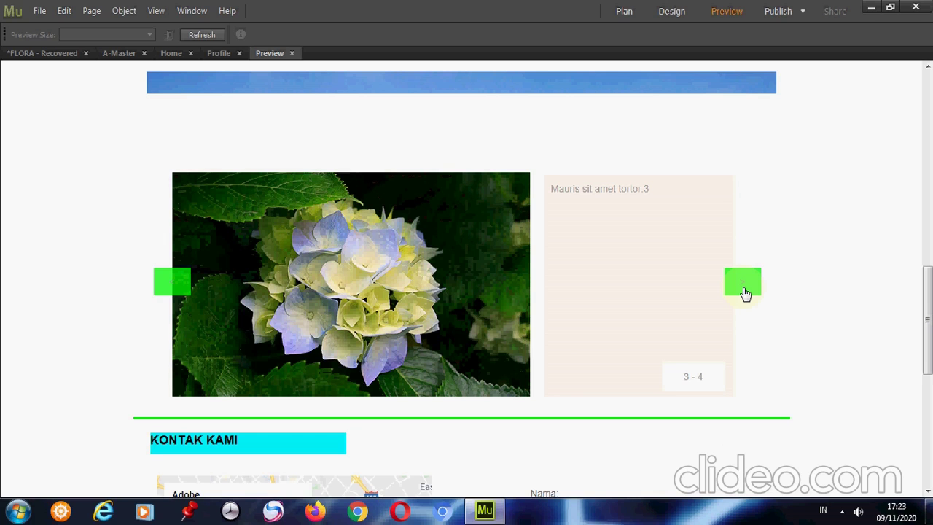
# Link the jellyfish caption's title "Binatang Ubur2x" in the Home slideshow to the Produk:Produk A page
pyautogui.click(745, 291)
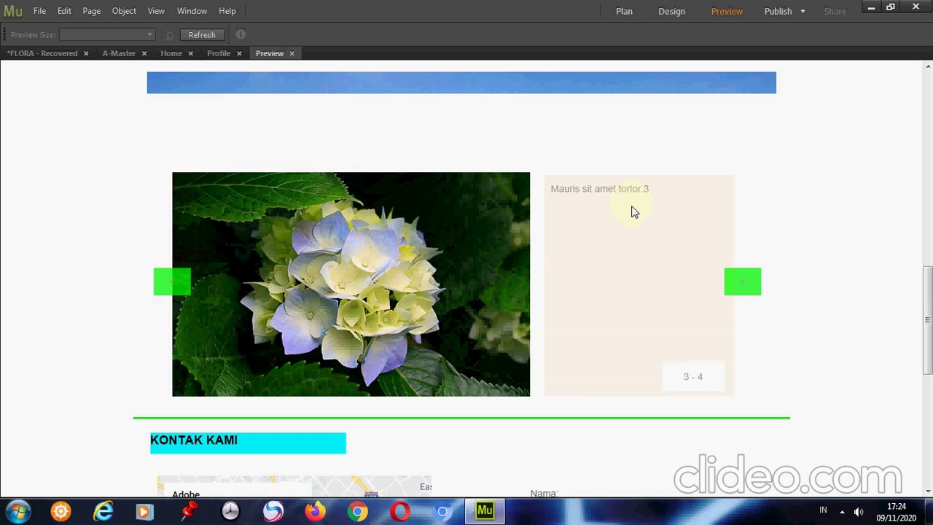
pyautogui.click(672, 15)
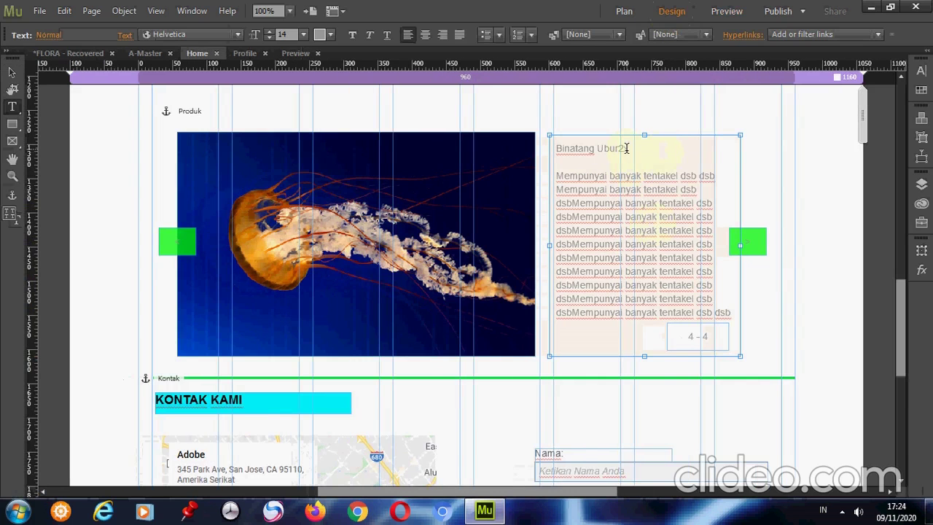
pyautogui.click(629, 148)
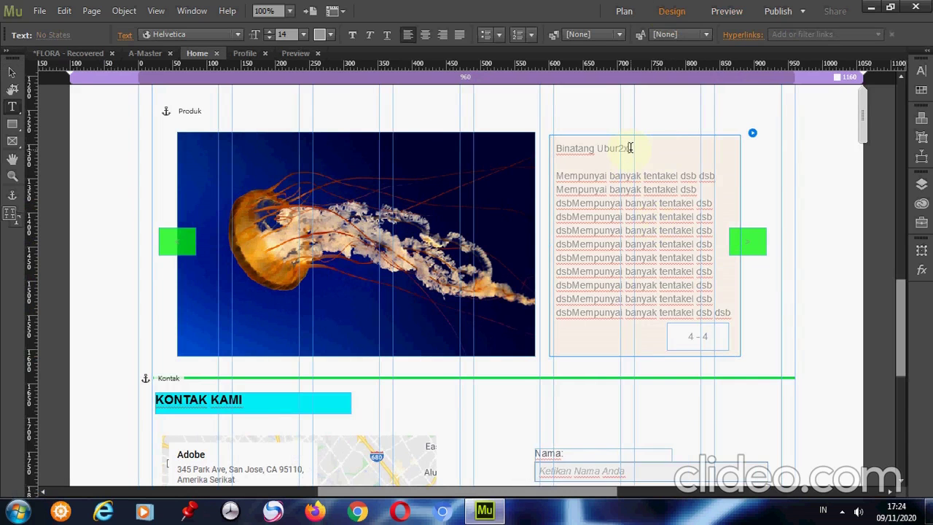
pyautogui.moveTo(629, 148); pyautogui.dragTo(557, 152)
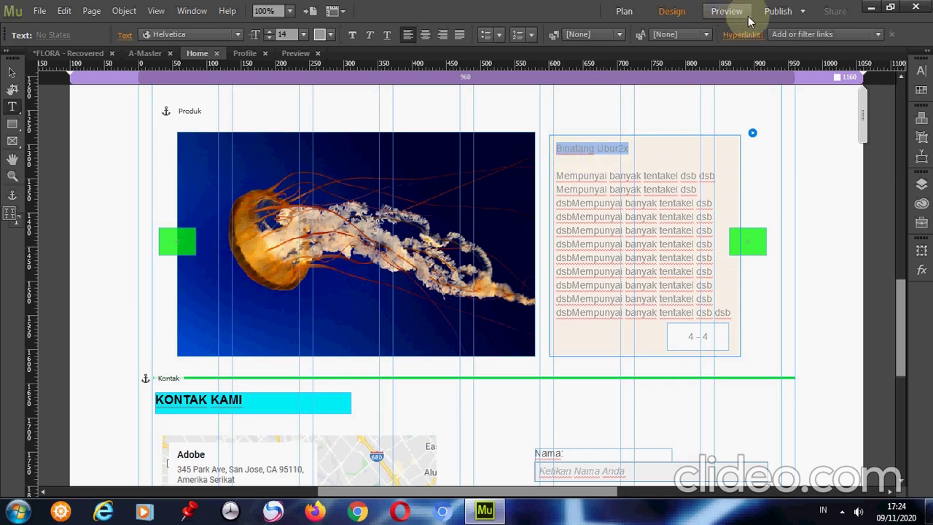
pyautogui.click(787, 37)
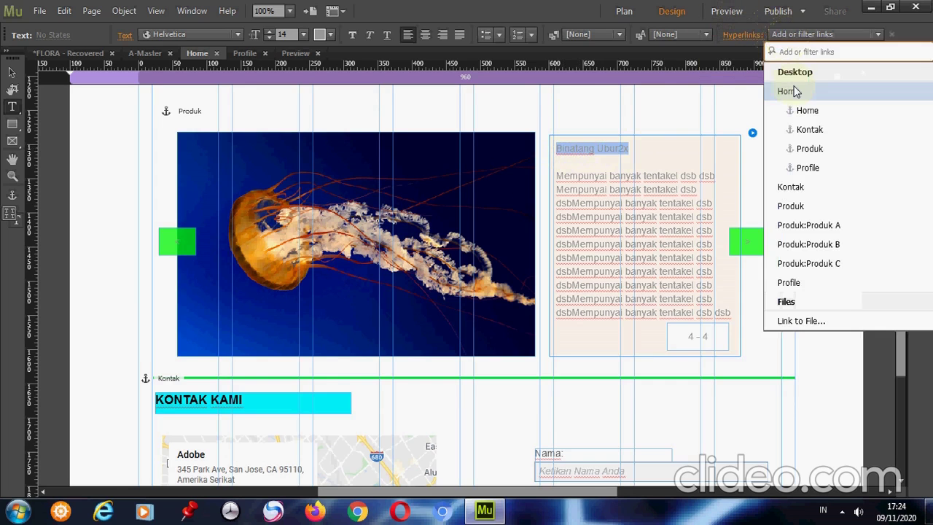
pyautogui.click(822, 231)
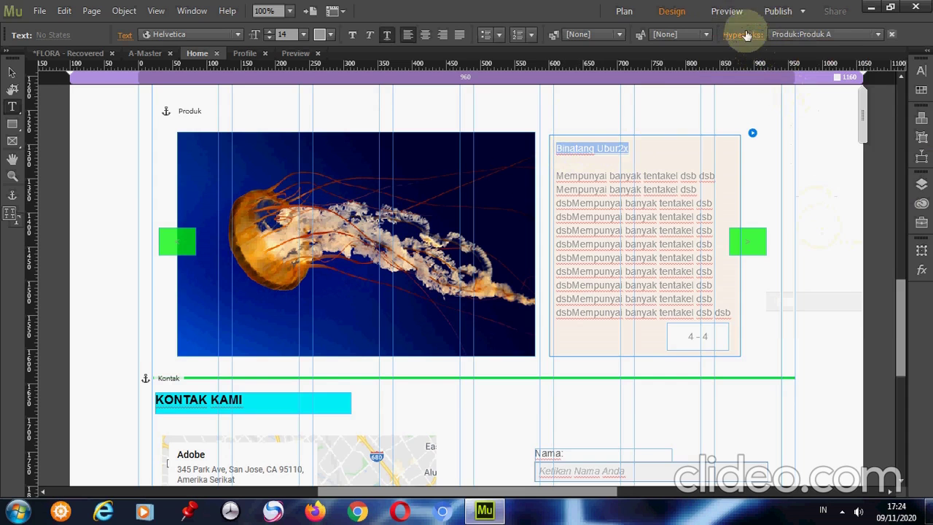
# Preview the Home page and go through the Produk slideshow to the jellyfish slide with the linked title
pyautogui.click(726, 12)
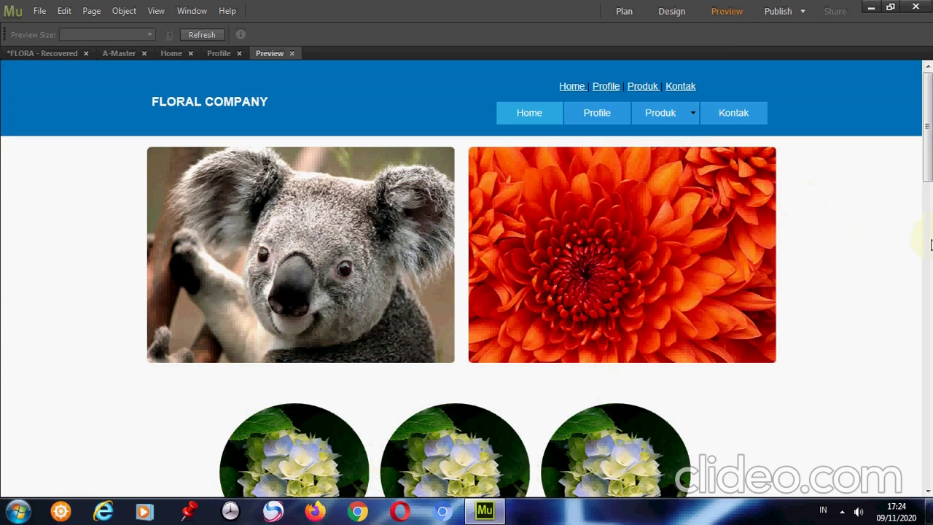
pyautogui.scroll(-5, 931, 247)
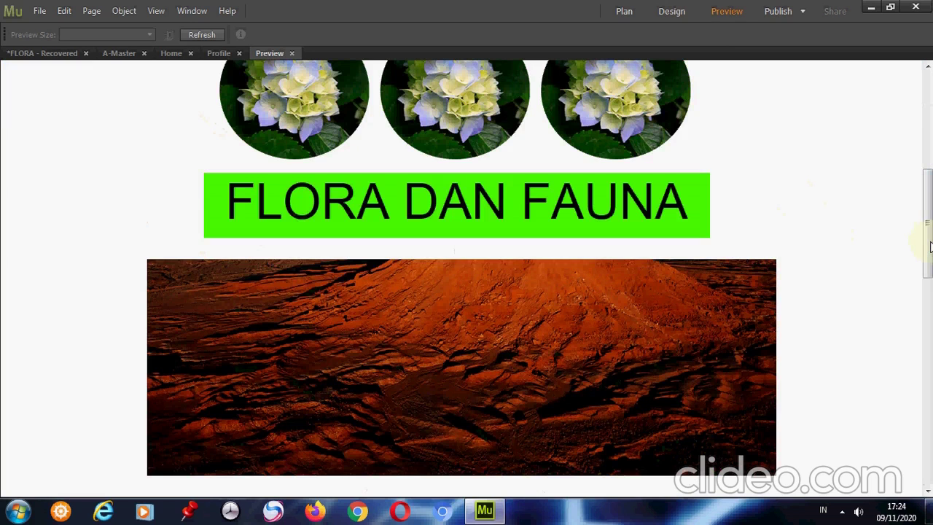
pyautogui.moveTo(930, 247); pyautogui.dragTo(917, 362)
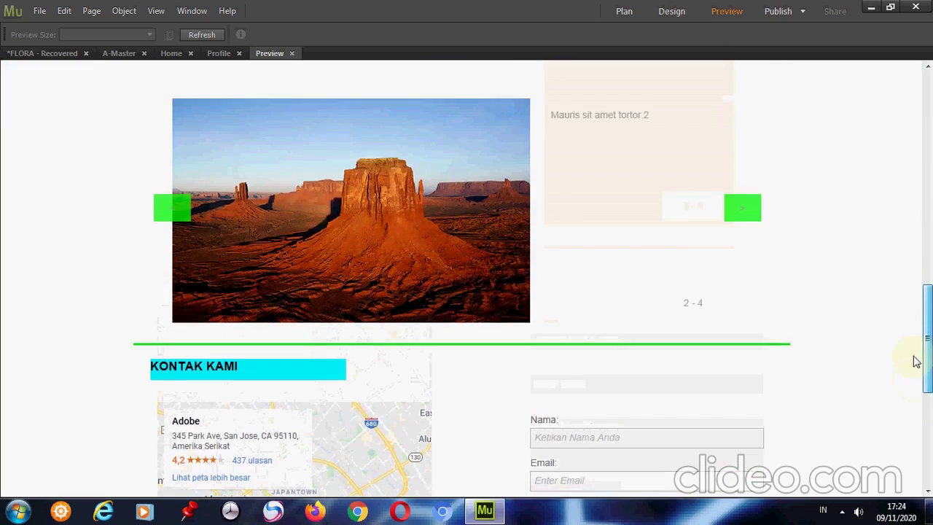
pyautogui.click(749, 224)
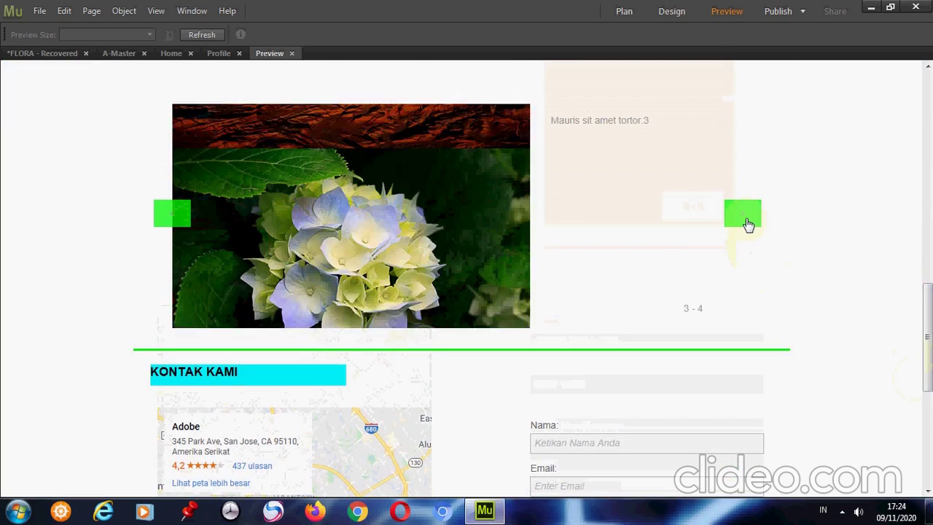
pyautogui.click(749, 224)
pyautogui.click(749, 224)
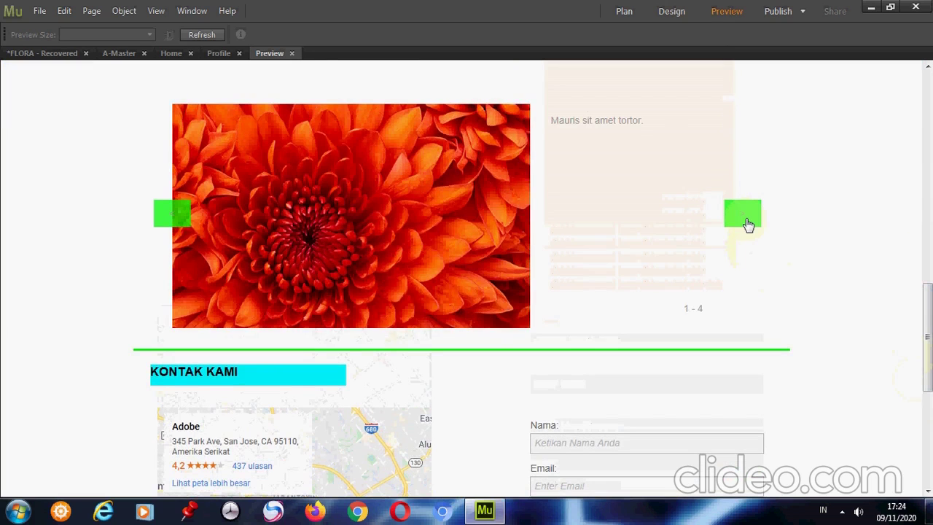
pyautogui.click(748, 224)
pyautogui.click(749, 224)
pyautogui.click(748, 224)
pyautogui.click(749, 224)
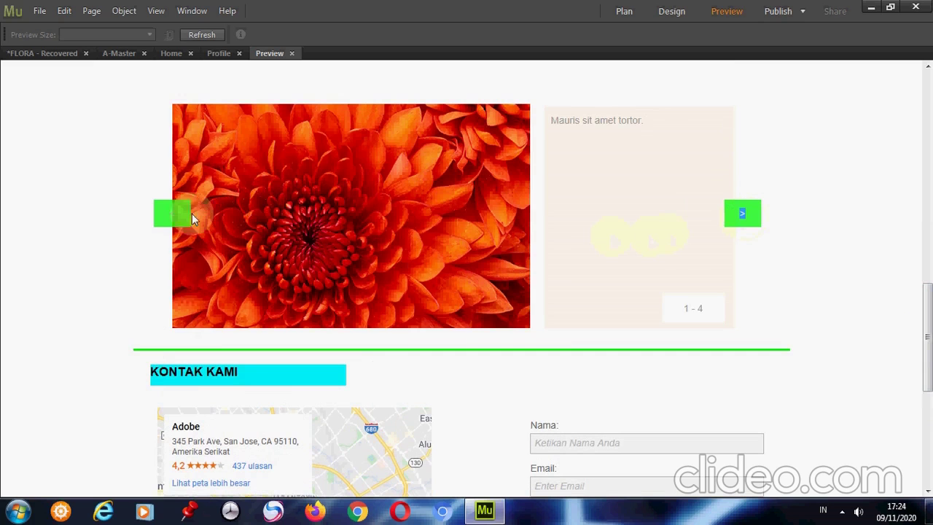
pyautogui.click(188, 215)
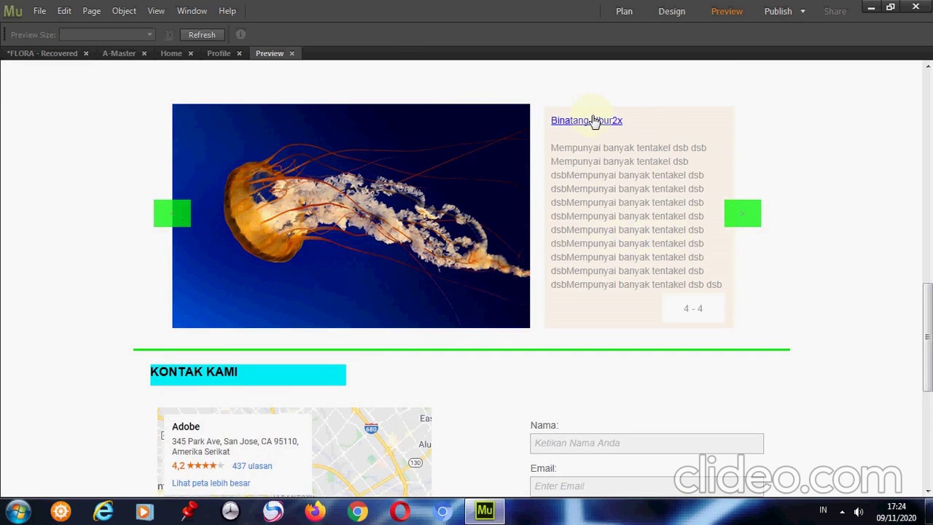
# Test the "Binatang Ubur2x" link in the preview, then return to the Home page's design by way of the site plan
pyautogui.click(595, 122)
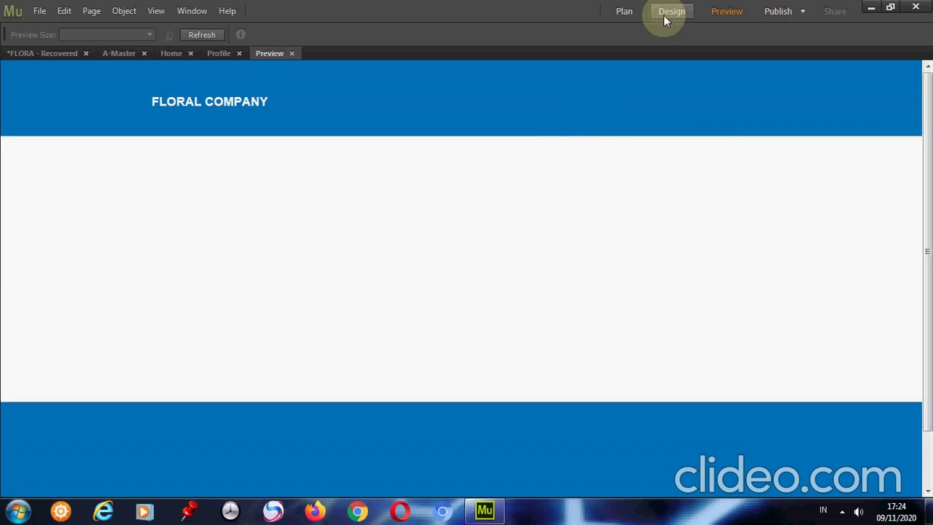
pyautogui.click(628, 13)
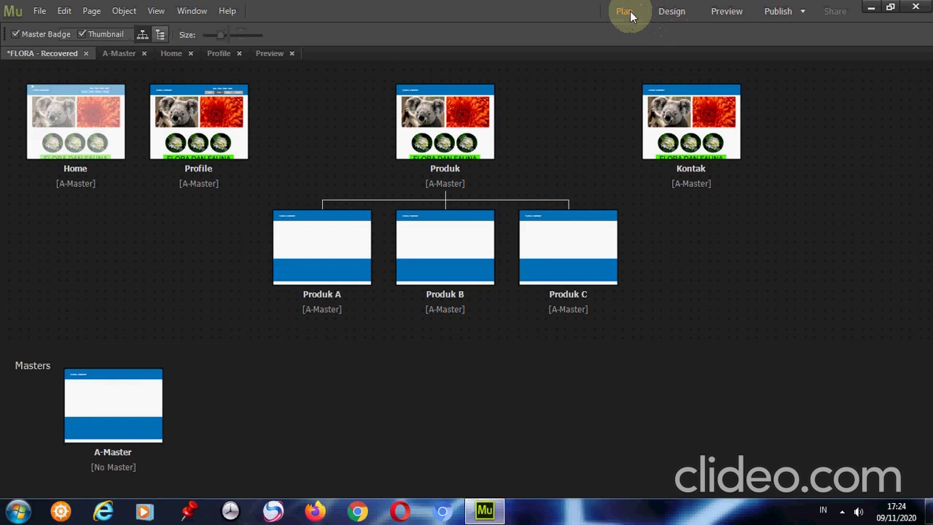
pyautogui.click(671, 12)
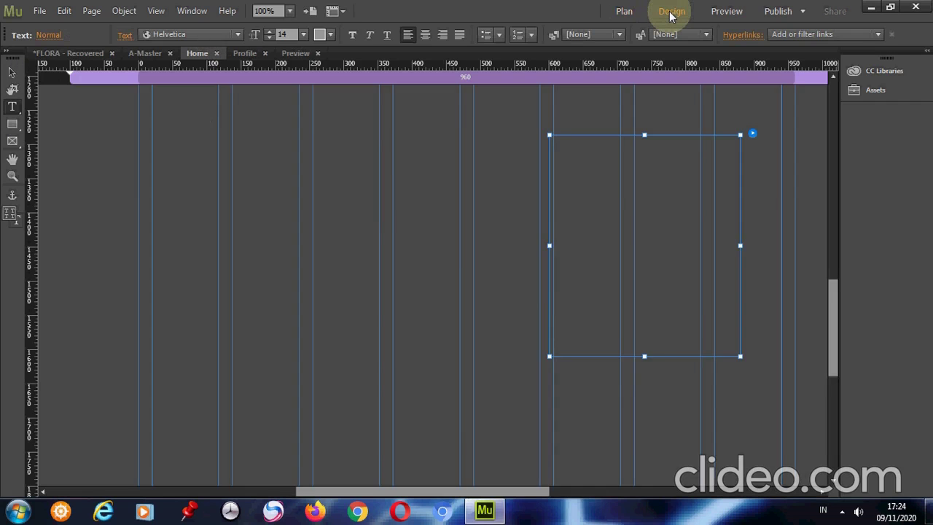